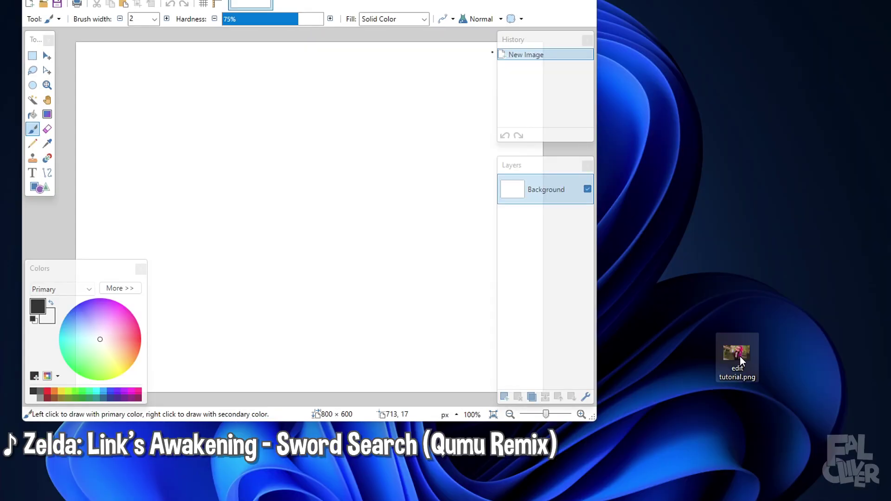
Open the image file edit tutorial.png for editing.
mouse_move(736, 355)
mouse_down()
mouse_move(334, 249)
mouse_move(334, 242)
mouse_up()
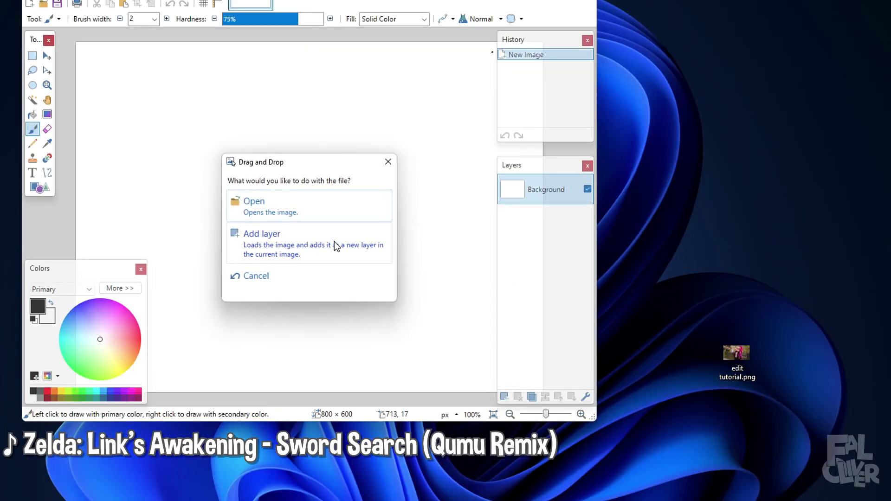
click(304, 211)
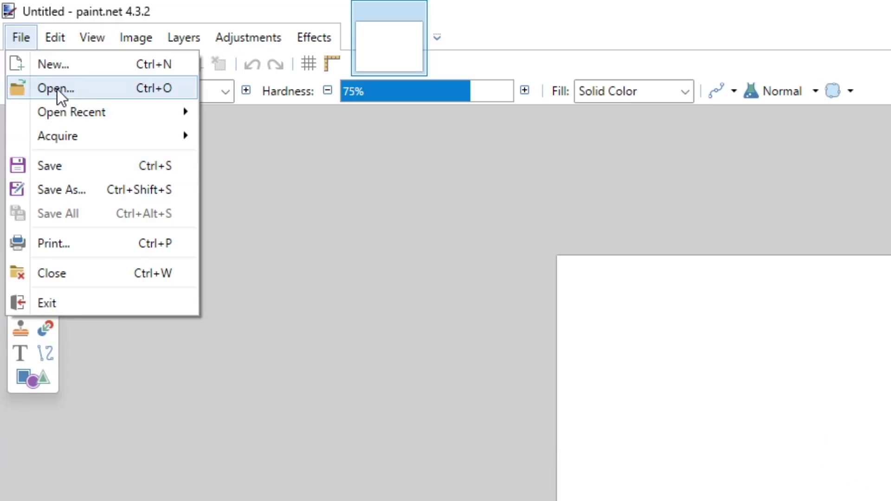
click(57, 90)
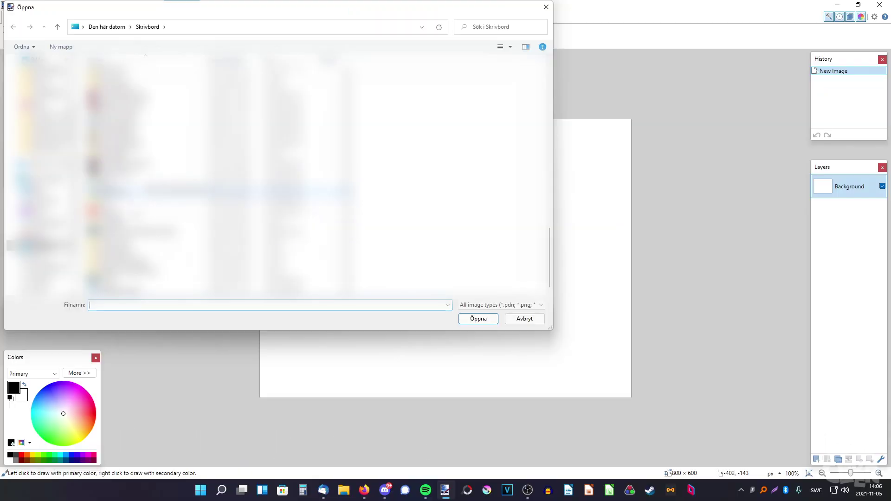
double_click(122, 179)
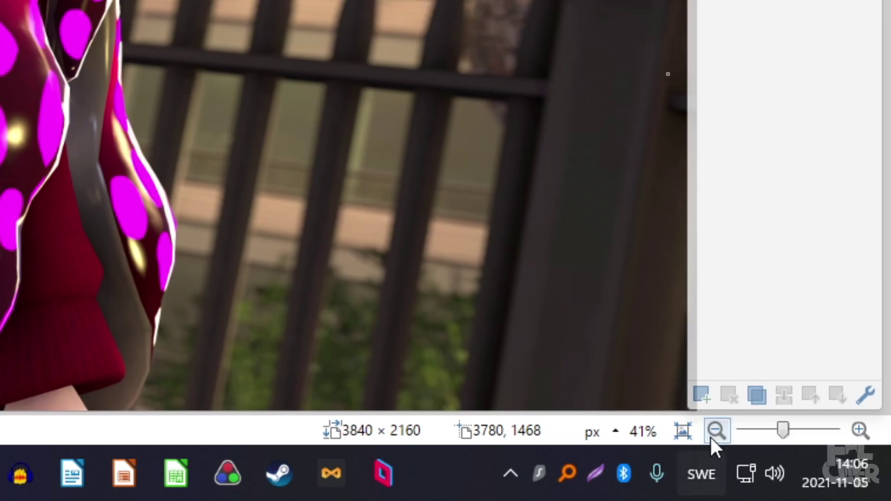
mouse_move(782, 430)
mouse_down()
mouse_move(791, 430)
mouse_move(781, 429)
mouse_up()
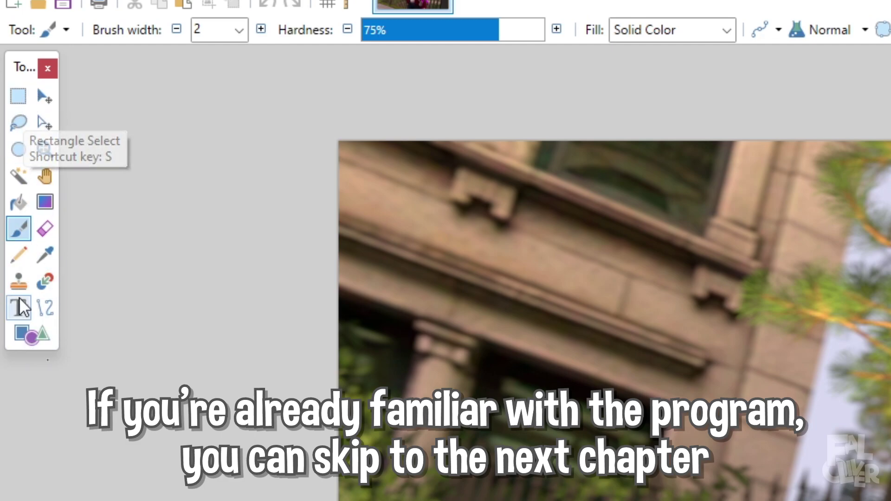
Make two rectangular selections over the building, about 1123 × 847 and 1177 × 607 pixels, clearing each one.
click(24, 97)
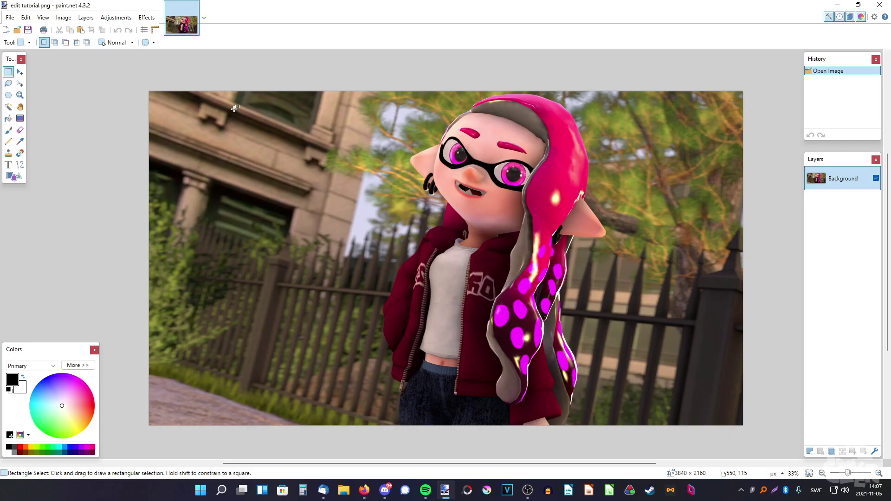
drag(232, 115, 405, 245)
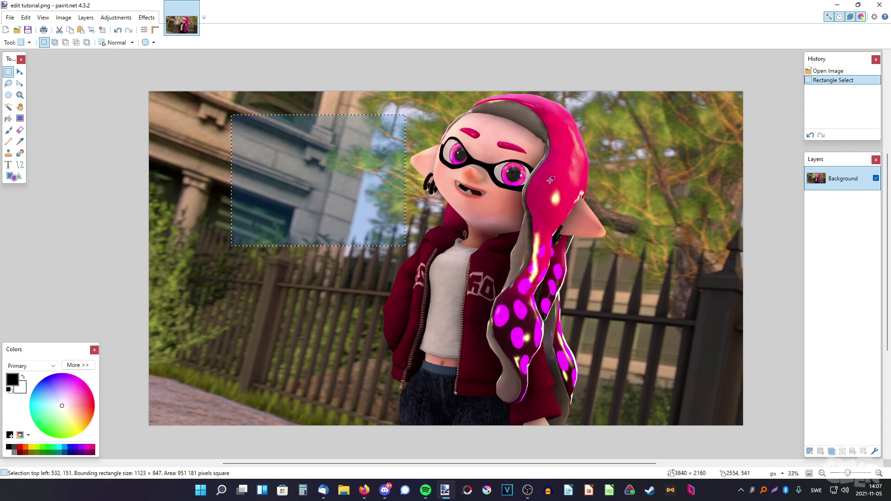
click(186, 183)
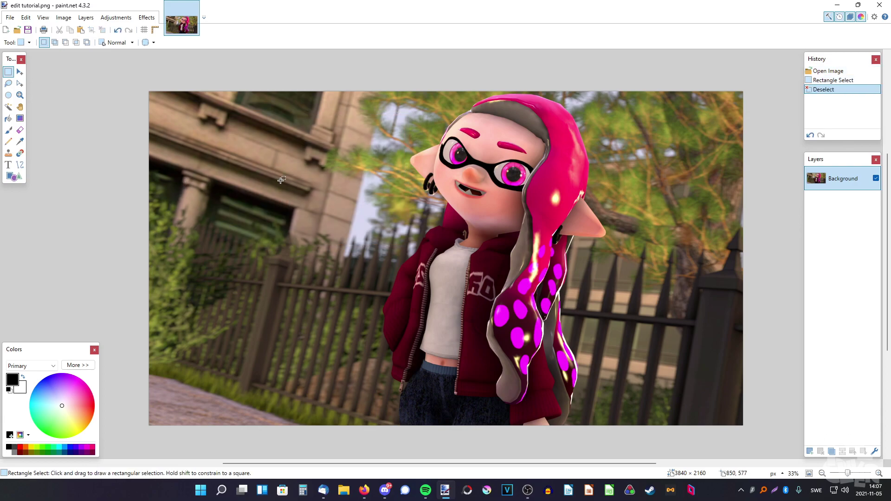
drag(238, 138, 385, 232)
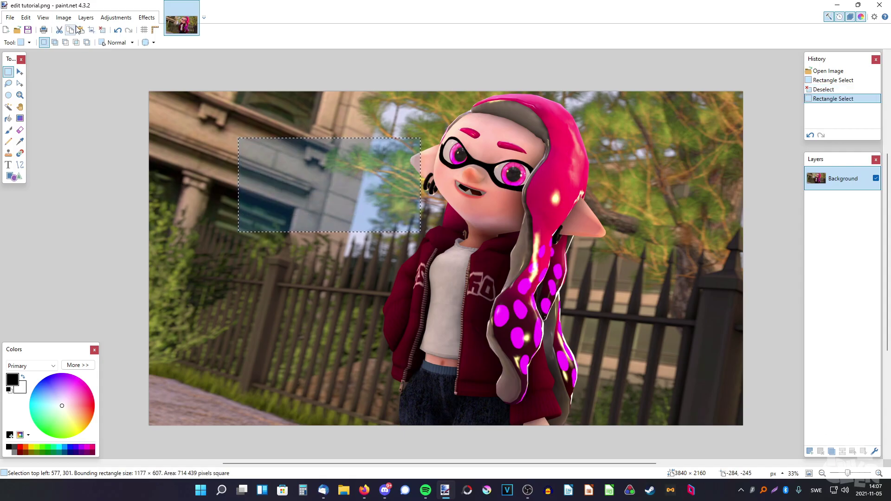
click(319, 103)
Outline part of the building and sky with a freeform lasso selection, and replace it with an elliptical selection.
click(0, 285)
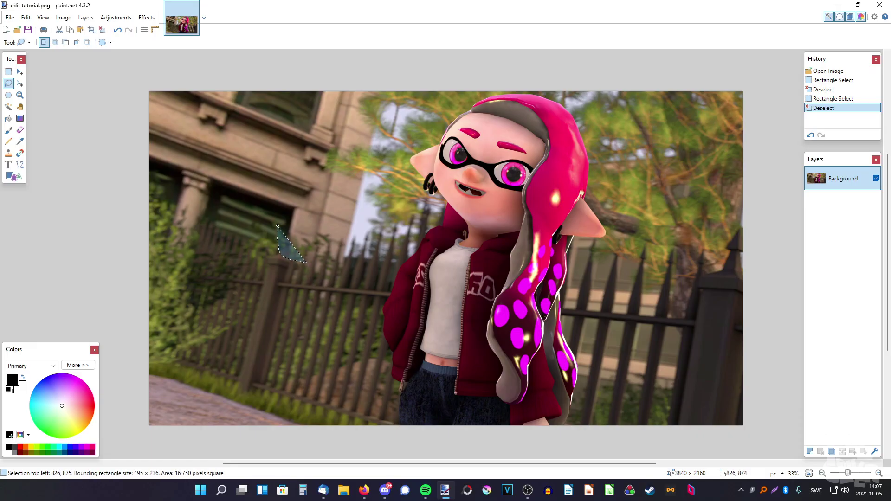
mouse_move(306, 262)
mouse_down()
mouse_move(352, 113)
mouse_move(419, 118)
mouse_move(382, 285)
mouse_up()
click(9, 95)
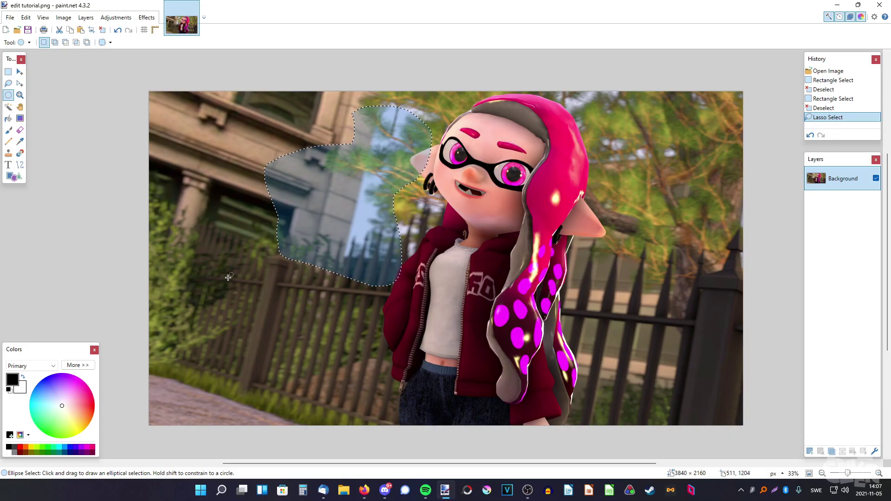
mouse_move(228, 276)
mouse_down()
mouse_move(317, 168)
mouse_move(318, 150)
mouse_move(330, 181)
mouse_up()
Make a square rectangular selection of about 712 × 712 pixels over the building's facade.
click(11, 72)
drag(223, 130, 384, 207)
key(shift)
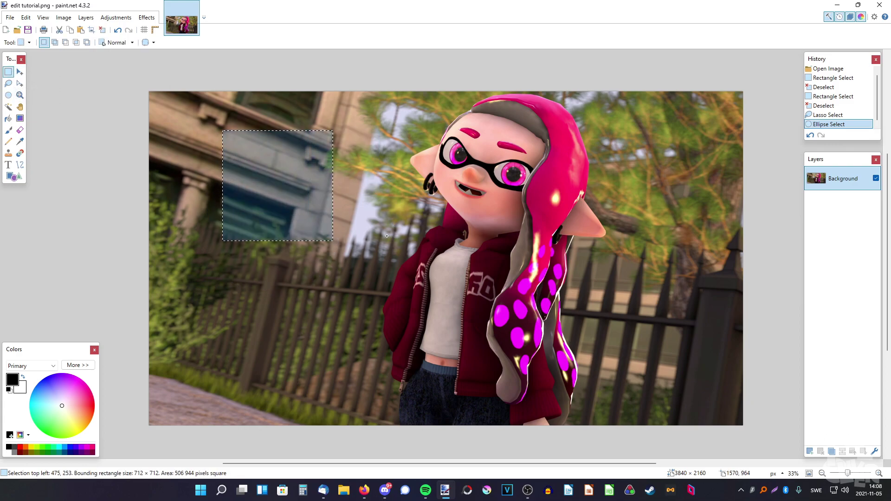
Select the pale sky patch beside the building with the Magic Wand, vary its tolerance, and clear the selection.
click(8, 109)
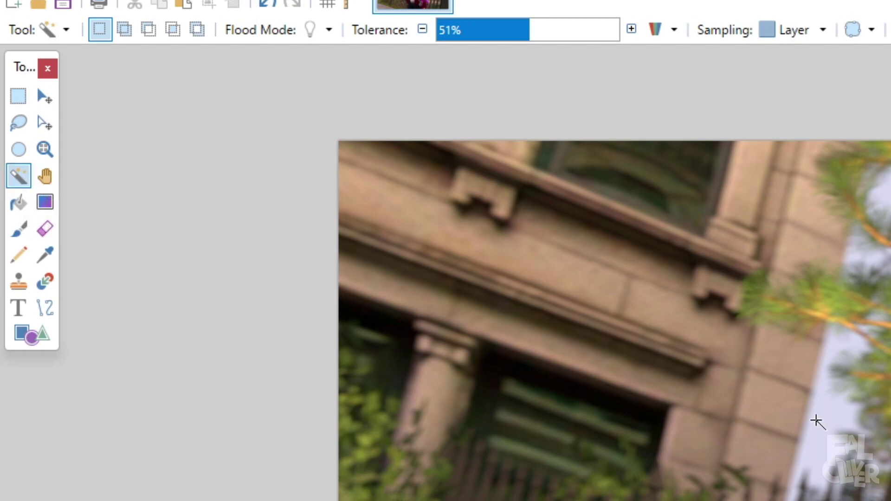
click(816, 422)
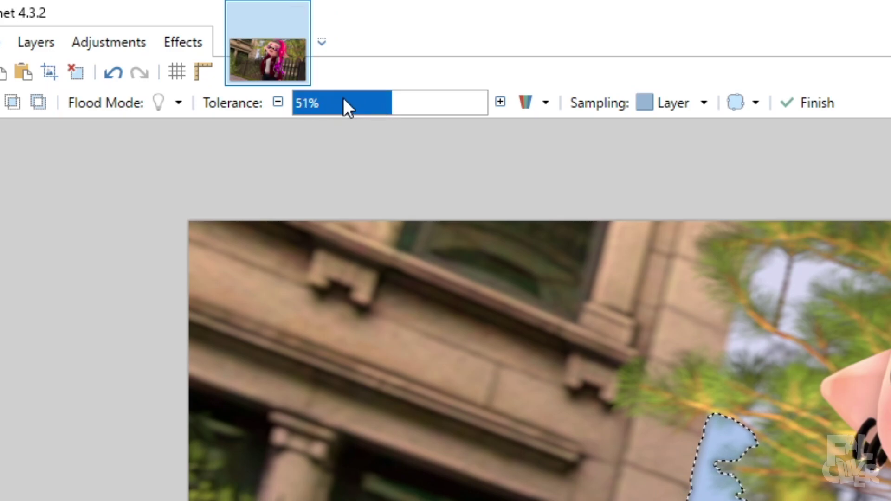
drag(377, 112, 423, 105)
drag(246, 43, 231, 43)
click(103, 30)
Fill the pale sky patch with black using the Paint Bucket, lower the tolerance to 48%, and undo the fill.
click(24, 207)
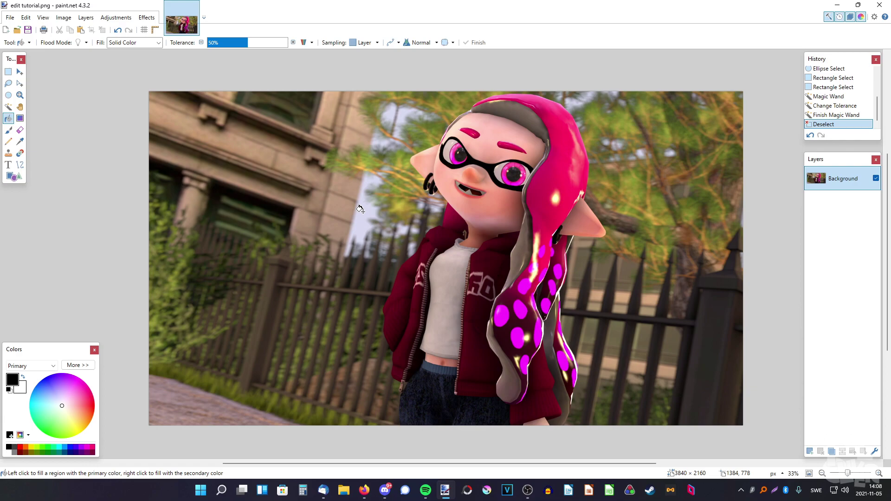
click(364, 213)
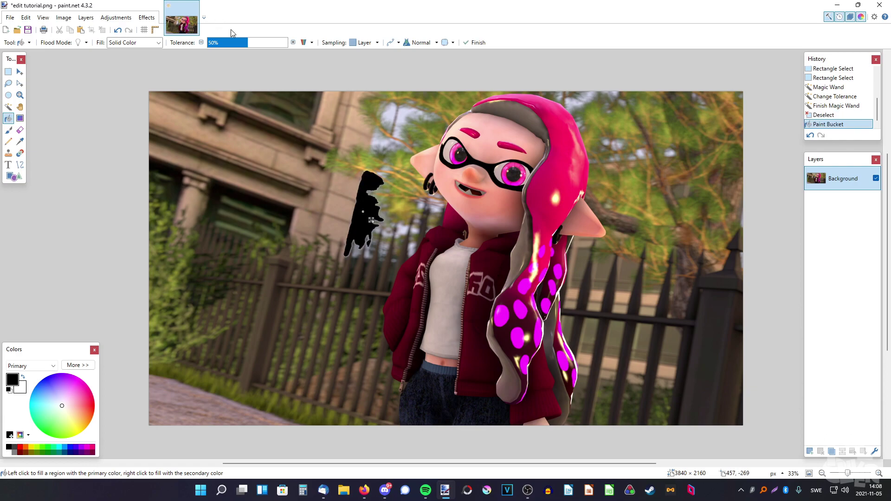
mouse_move(246, 43)
mouse_down()
mouse_move(283, 43)
mouse_move(246, 43)
mouse_up()
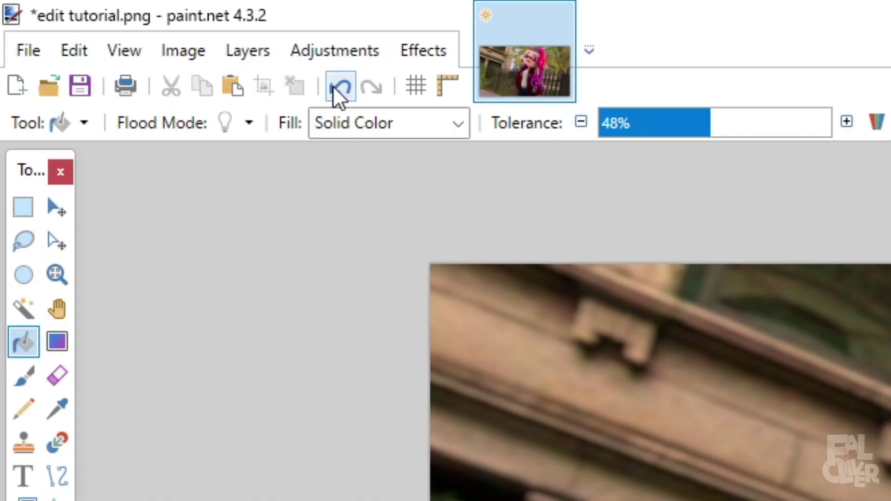
click(337, 88)
Paint freehand black strokes over the building with the Paintbrush at widths 2 and 15, and undo them.
click(23, 372)
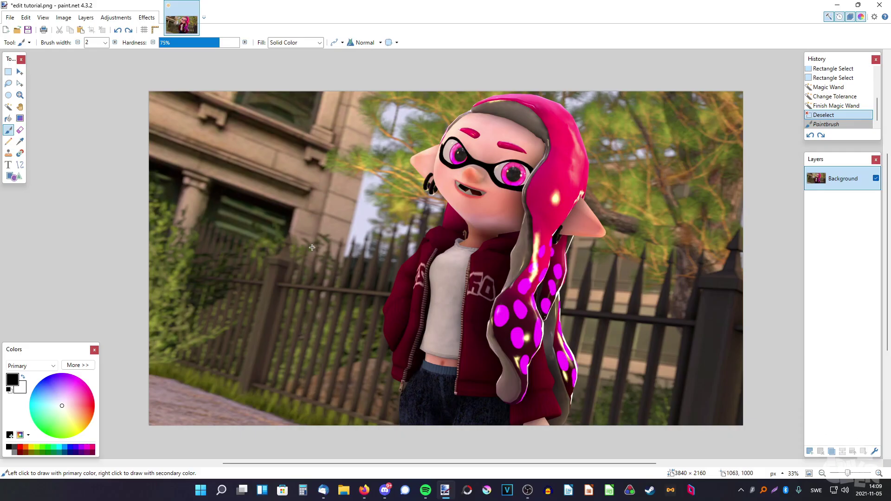
mouse_move(312, 247)
mouse_down()
mouse_move(252, 227)
mouse_move(310, 220)
mouse_move(356, 229)
mouse_up()
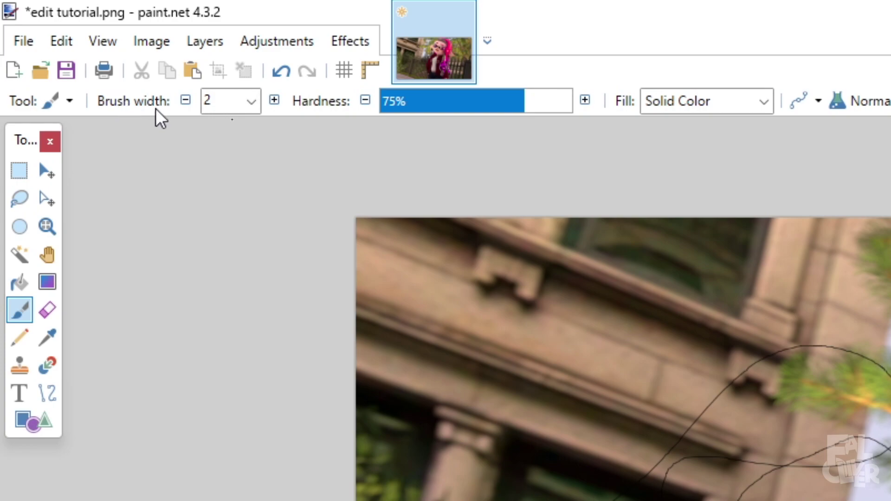
click(274, 101)
click(251, 101)
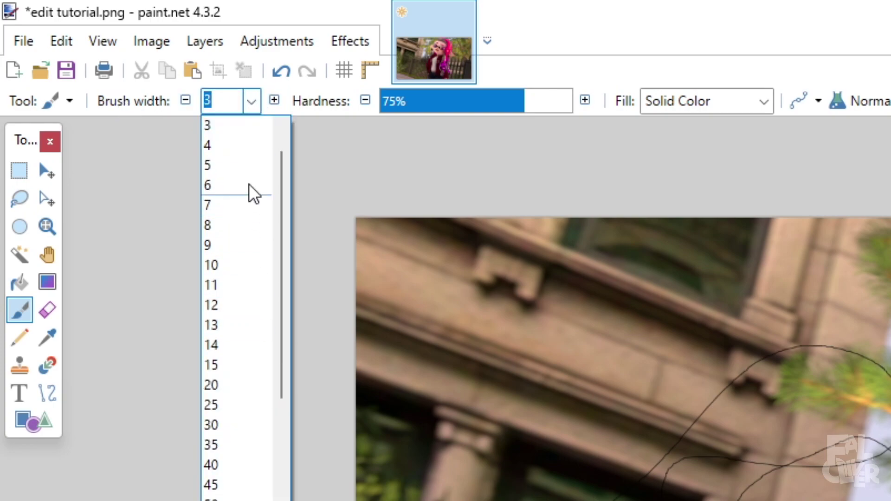
click(255, 366)
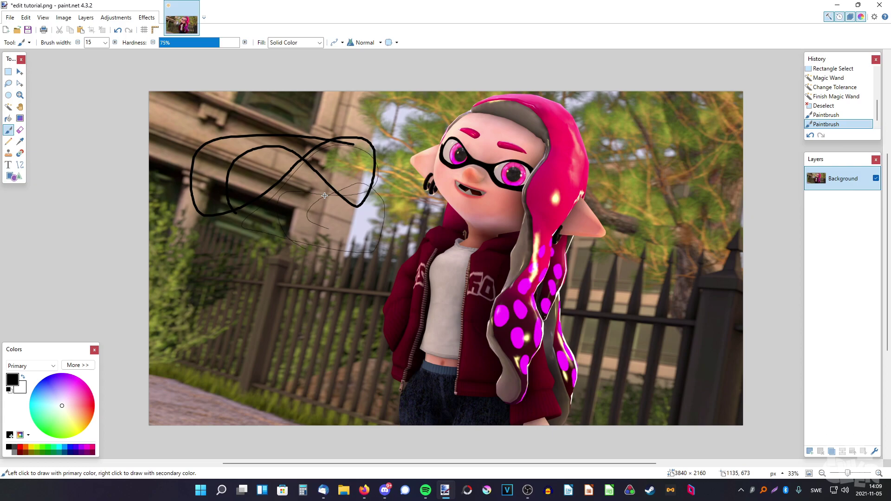
key(ctrl+z)
key(ctrl+z)
key(ctrl+z)
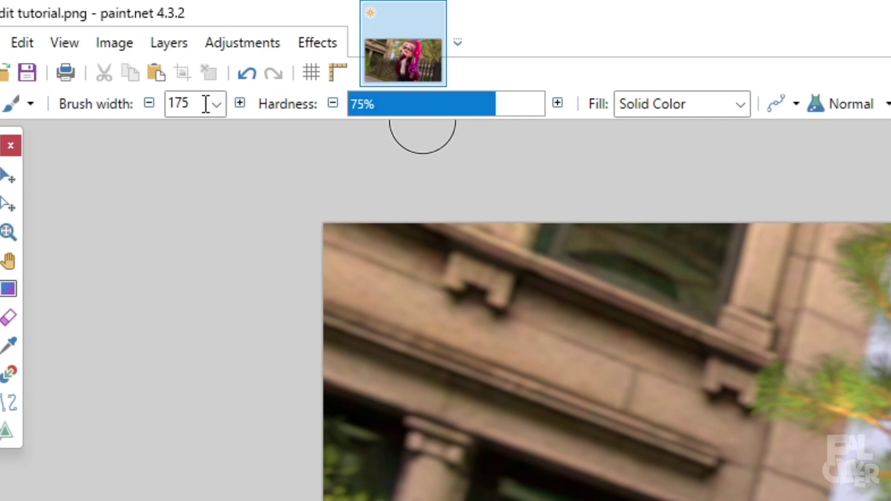
Paint black strokes over the background with a 650-wide Paintbrush at different hardness values, from 75% down to 0%, and undo them.
scroll(203, 103, down, 19)
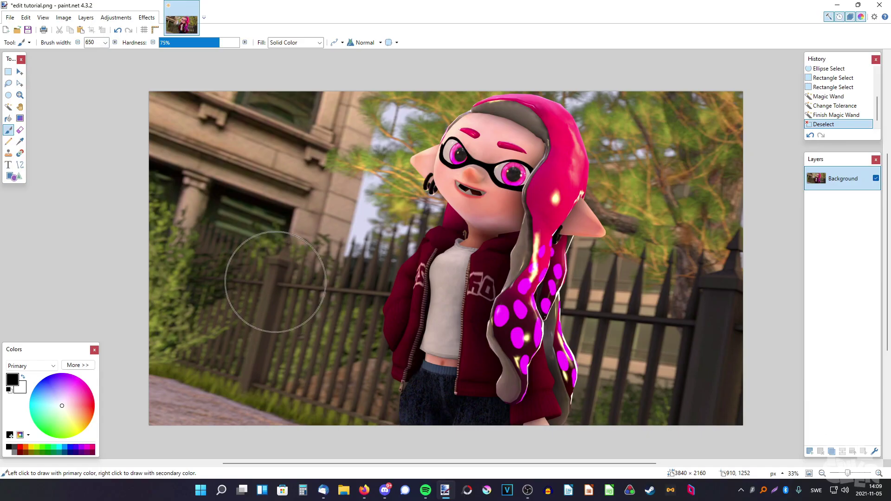
mouse_move(271, 280)
mouse_down()
mouse_move(306, 211)
mouse_move(319, 258)
mouse_up()
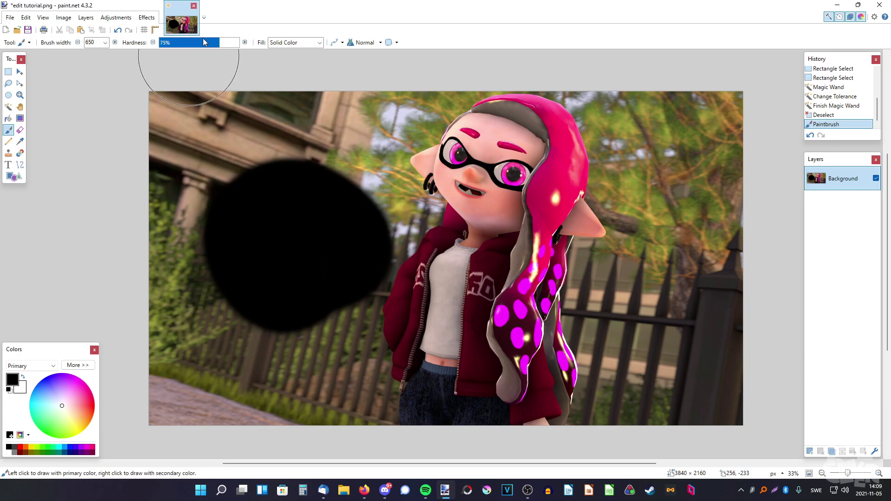
drag(220, 47, 239, 44)
mouse_move(334, 199)
mouse_down()
mouse_move(349, 185)
mouse_move(378, 168)
mouse_up()
drag(231, 42, 160, 42)
mouse_move(170, 297)
mouse_down()
mouse_move(193, 274)
mouse_move(130, 153)
mouse_up()
key(ctrl+z)
key(ctrl+z)
key(ctrl+z)
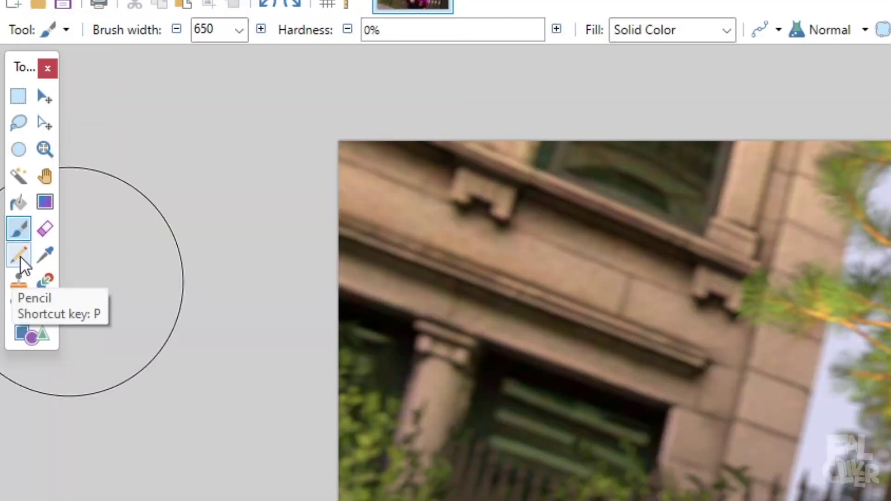
Draw freehand one-pixel-wide black Pencil lines on the pale sky patch beside the character, adding some strokes close up.
click(20, 255)
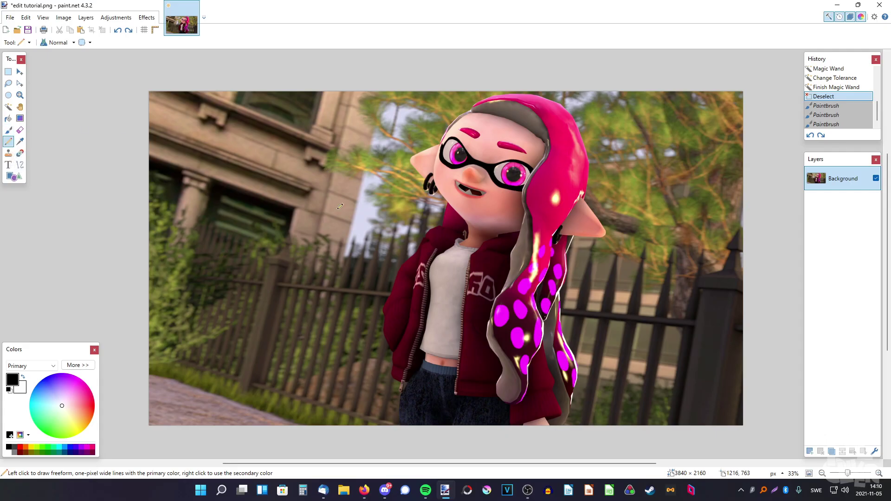
drag(367, 203, 367, 204)
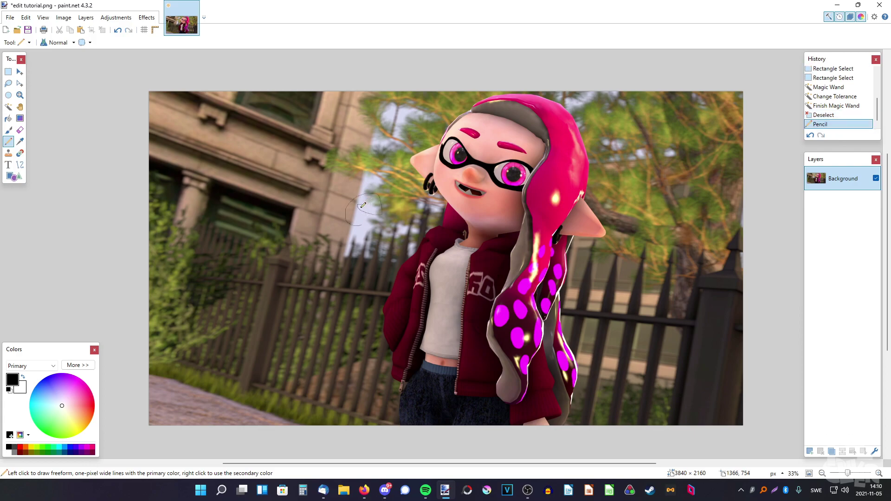
scroll(363, 202, up, 12)
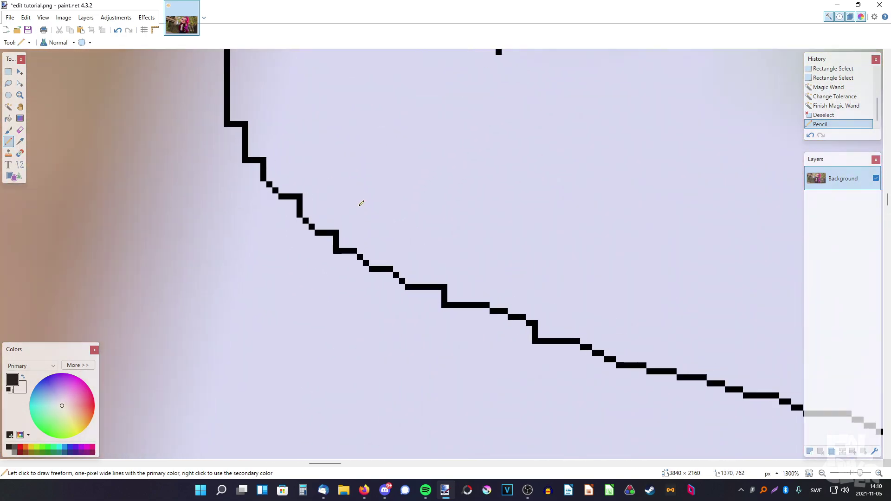
drag(359, 153, 359, 222)
mouse_move(425, 186)
mouse_down()
mouse_move(415, 129)
mouse_move(556, 148)
mouse_up()
click(807, 473)
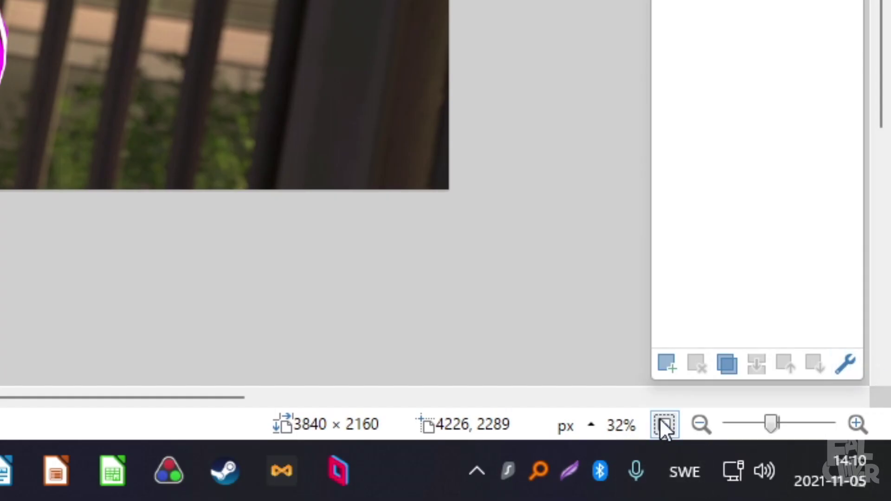
click(664, 424)
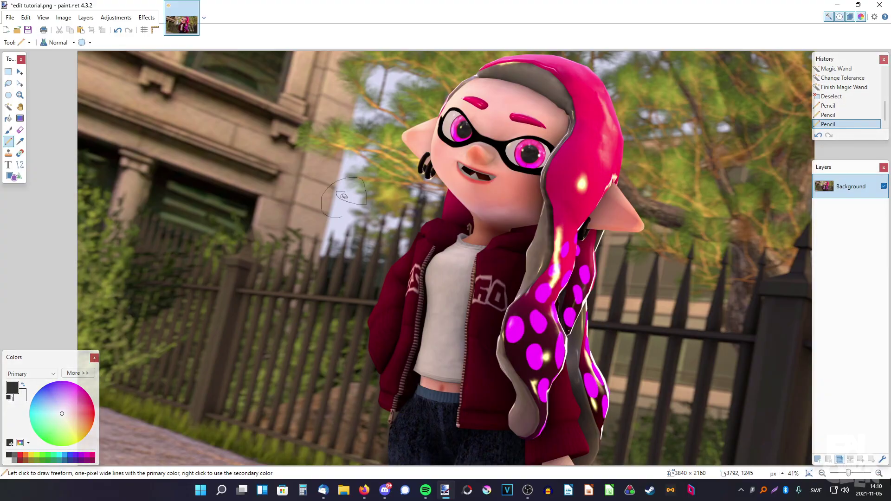
click(822, 474)
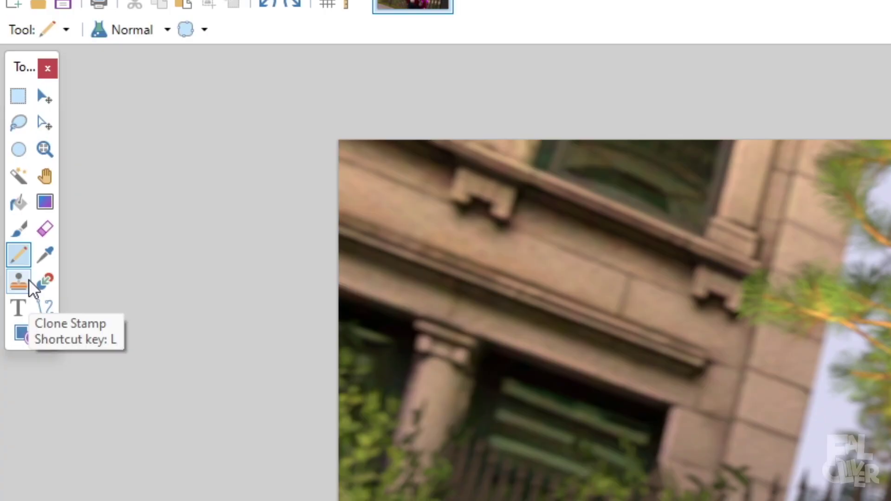
Set the Clone Stamp's source anchor on the building's facade above the window.
click(29, 280)
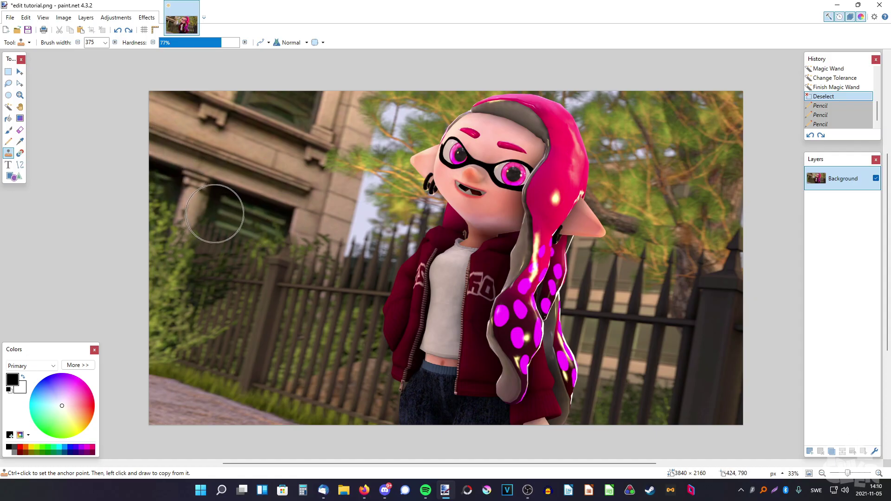
click(287, 190)
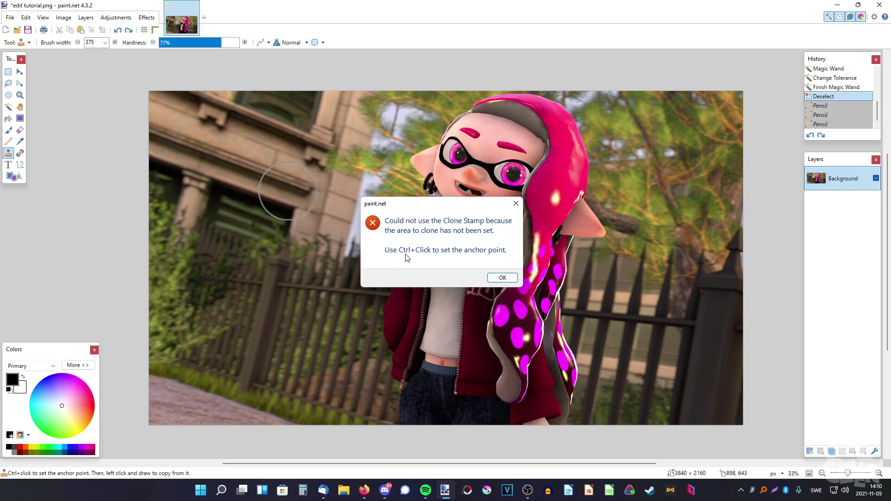
click(502, 277)
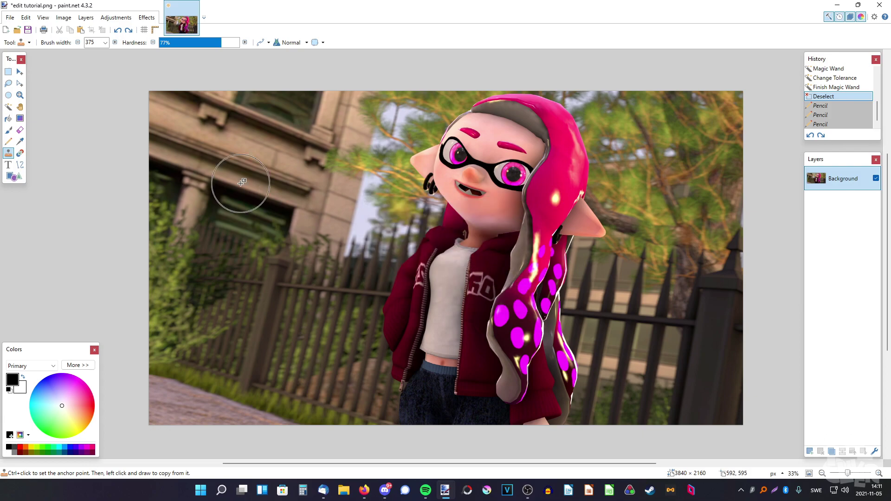
ctrl+click(233, 177)
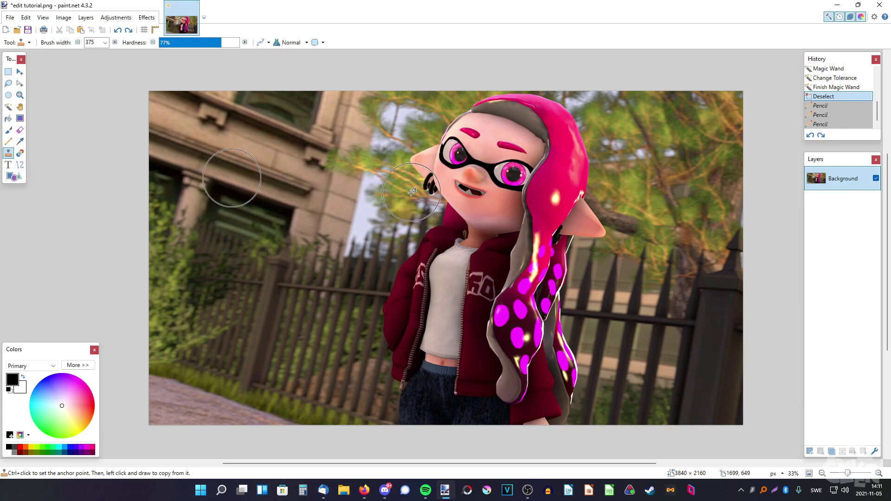
Clone the building's facade over the character's face with the 375-wide Clone Stamp, and undo it.
mouse_move(439, 204)
mouse_down()
mouse_move(480, 202)
mouse_move(510, 158)
mouse_up()
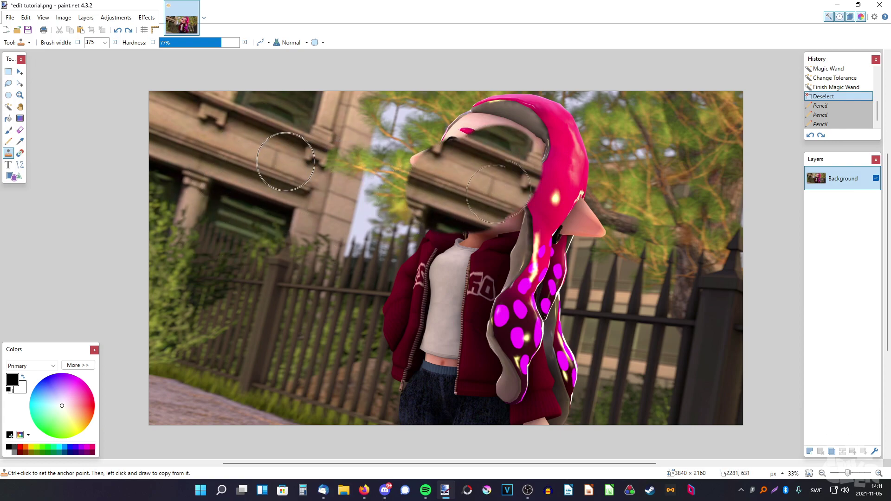
key(ctrl+z)
Enter the sample text "asdjasdkjasdkl" in Calibri 12 over the fence below the building's window, and delete it again.
click(9, 166)
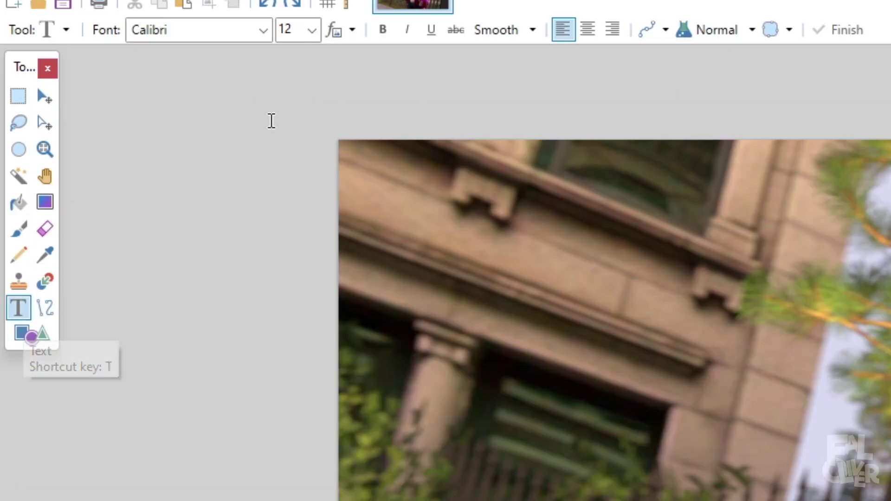
click(547, 468)
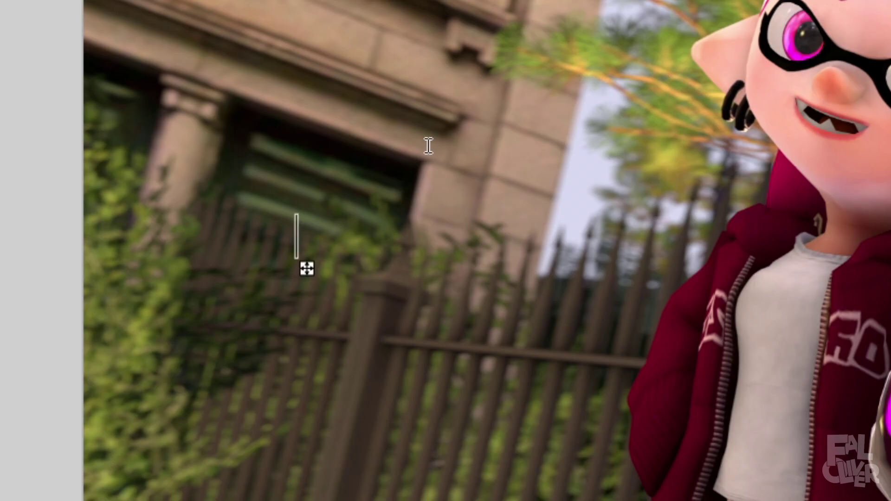
text(asdjasdkjasdkl)
key(BackSpace)
click(236, 87)
click(236, 87)
Draw a black rectangle outline with brush width 35 over the building's lower window, and adjust it.
click(27, 358)
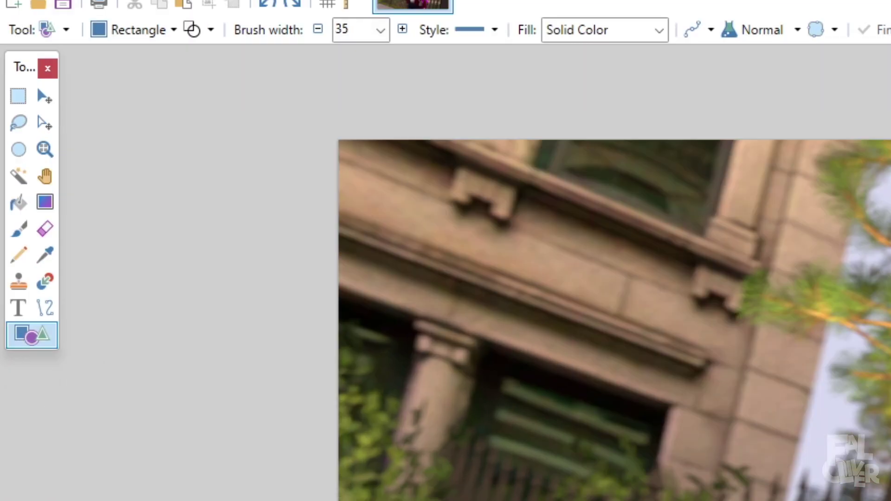
drag(450, 500, 710, 296)
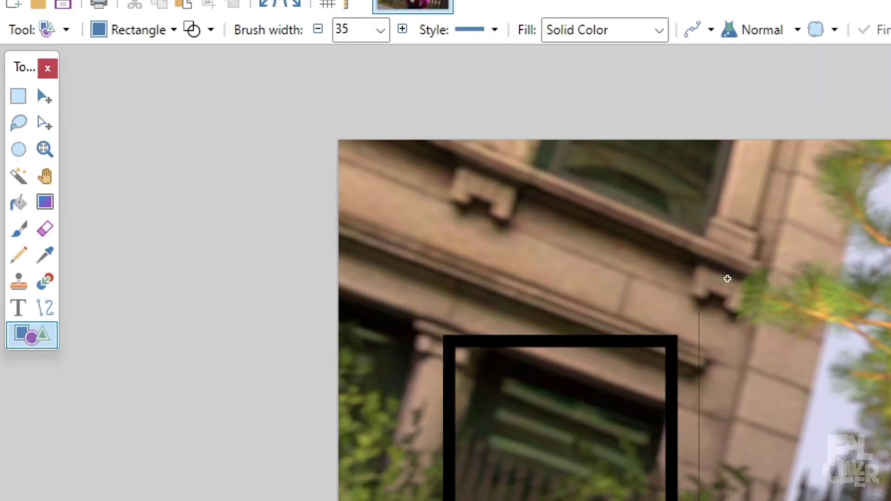
drag(710, 297, 785, 237)
Switch the shape to Ellipse and draw a black 35-wide outline over the building and fence, undoing and redrawing it.
click(139, 99)
click(181, 151)
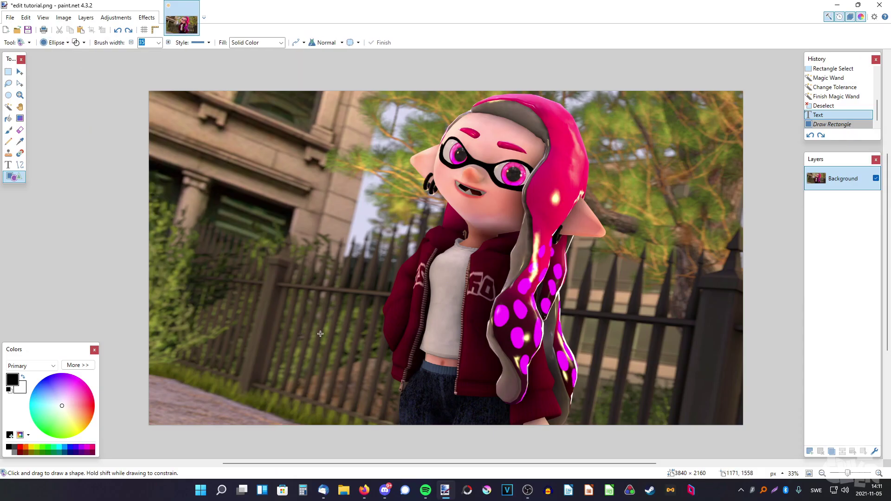
drag(202, 322, 337, 168)
key(ctrl+z)
drag(206, 312, 333, 143)
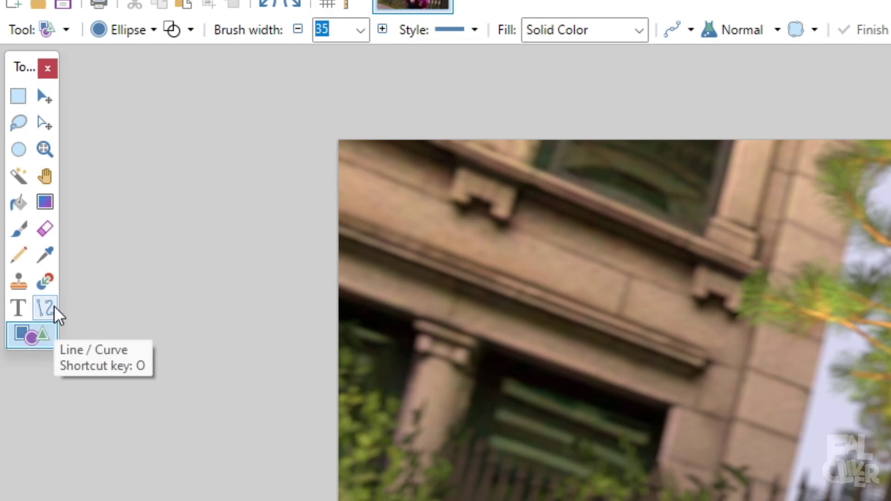
Draw a black 35-wide line about 1404 pixels long diagonally across the building and bend it into a curve.
click(20, 165)
drag(223, 260, 240, 232)
mouse_move(545, 460)
mouse_down()
mouse_move(327, 274)
mouse_move(361, 139)
mouse_move(344, 172)
mouse_move(253, 120)
mouse_move(370, 231)
mouse_move(368, 310)
mouse_move(329, 143)
mouse_move(339, 144)
mouse_up()
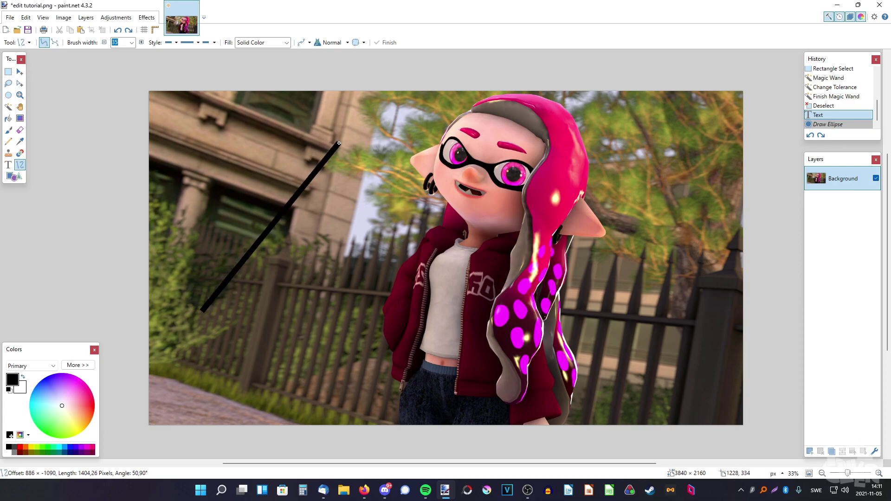
drag(294, 200, 326, 224)
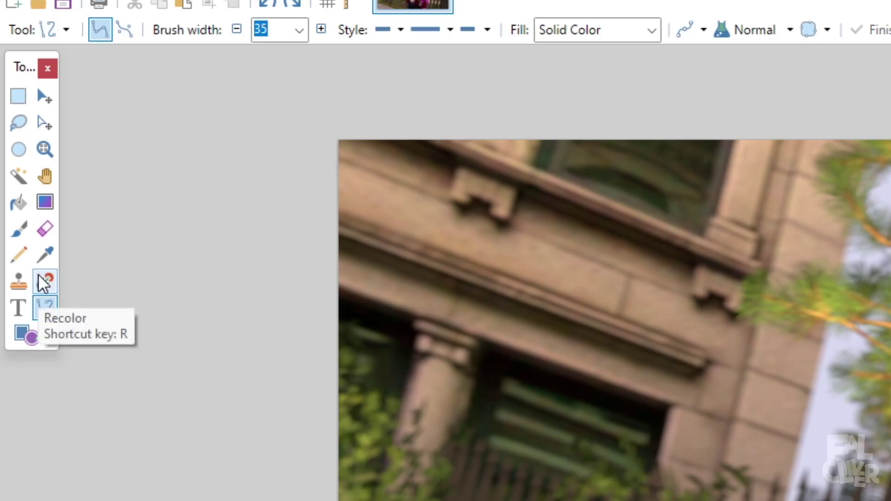
Recolor the character's pink hair black with brush width 175 and 50% tolerance, and undo it.
click(39, 275)
click(207, 28)
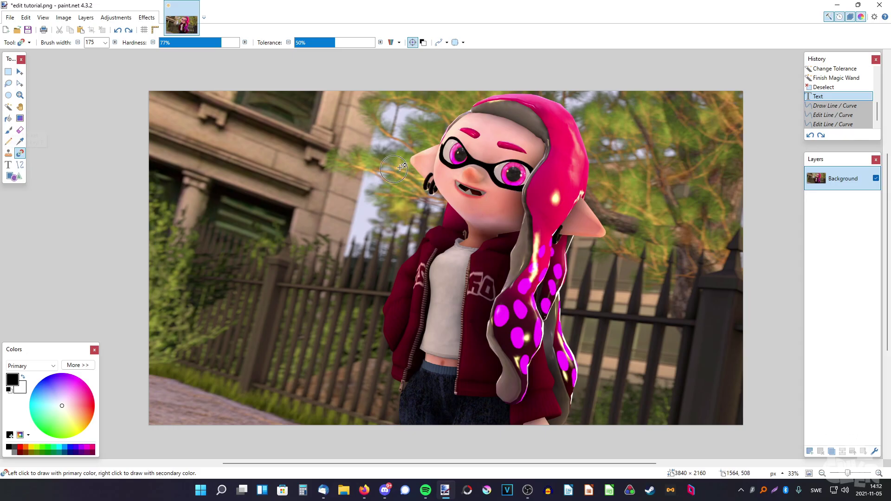
mouse_move(548, 173)
mouse_down()
mouse_move(542, 204)
mouse_move(563, 200)
mouse_move(565, 119)
mouse_move(566, 244)
mouse_up()
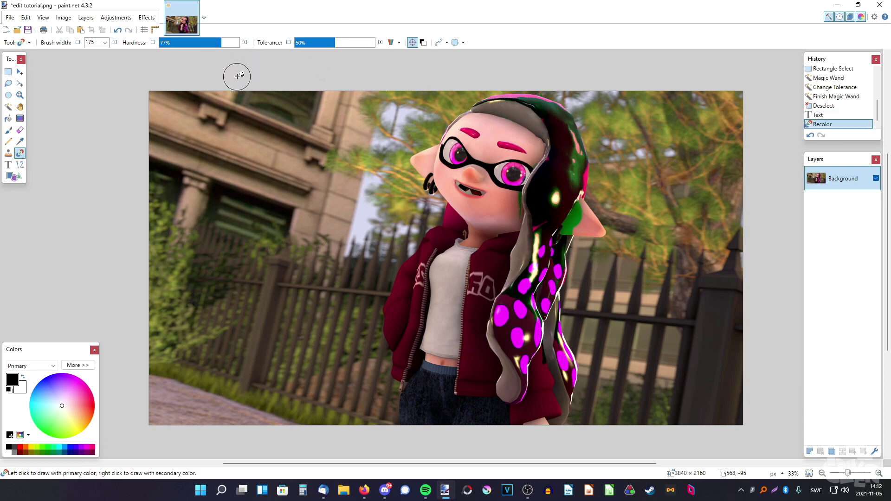
key(ctrl+z)
Pick the dark pink of the character's hair as the primary color and paint a 175-wide Paintbrush stroke with it.
click(19, 141)
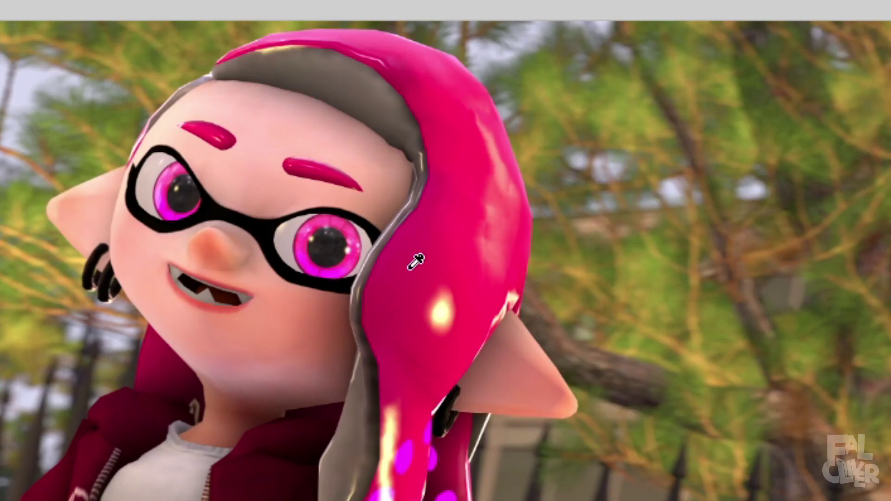
click(415, 263)
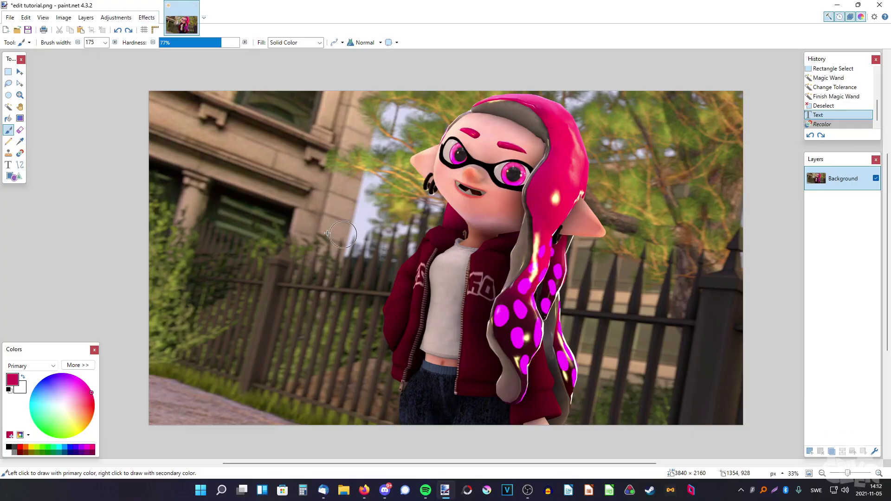
drag(317, 226, 432, 181)
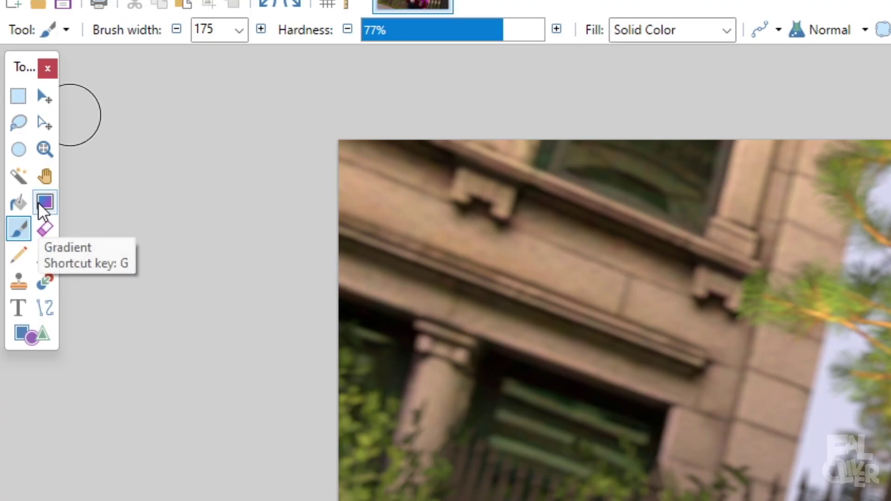
Erase a 175-wide stroke across the background and the character with the Eraser, and undo it.
click(45, 229)
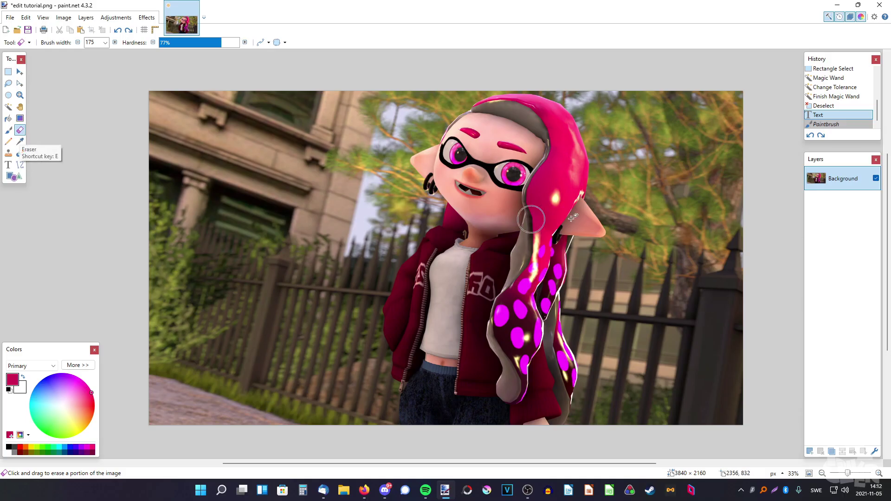
mouse_move(320, 221)
mouse_down()
mouse_move(310, 148)
mouse_move(679, 192)
mouse_up()
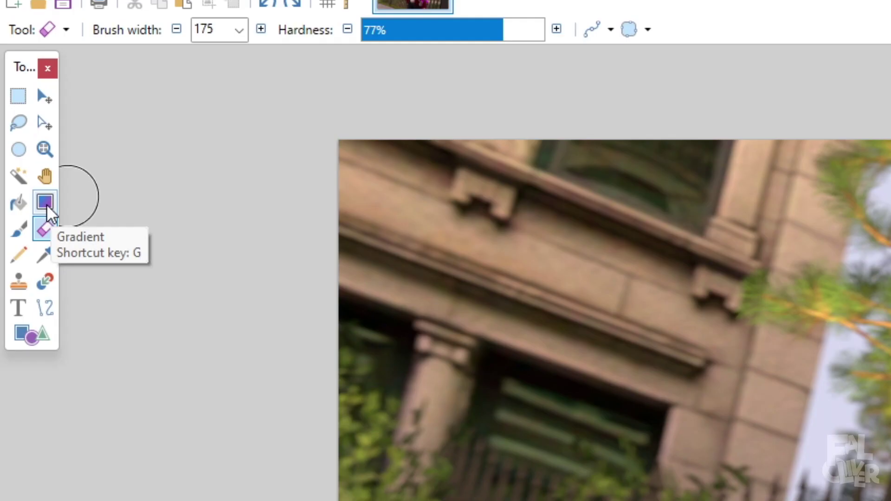
Set the secondary color to yellow and apply a linear pink-to-yellow gradient across the whole image.
click(20, 118)
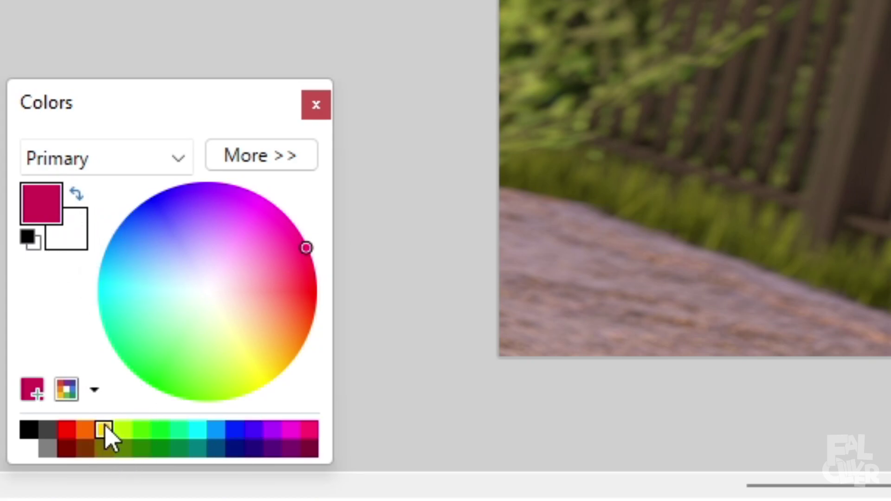
right_click(104, 427)
drag(164, 205, 236, 210)
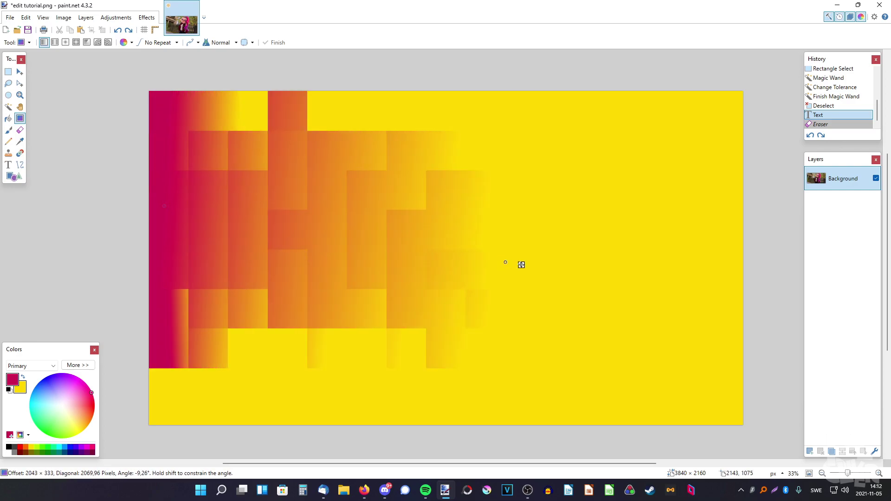
drag(521, 264, 823, 328)
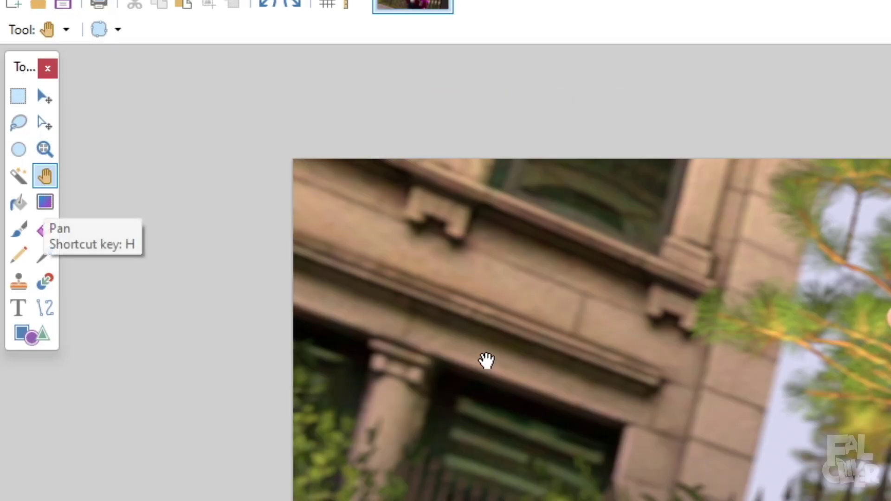
Move the image around with the Pan tool, and zoom to 200% on the character's face and back out.
drag(213, 188, 363, 278)
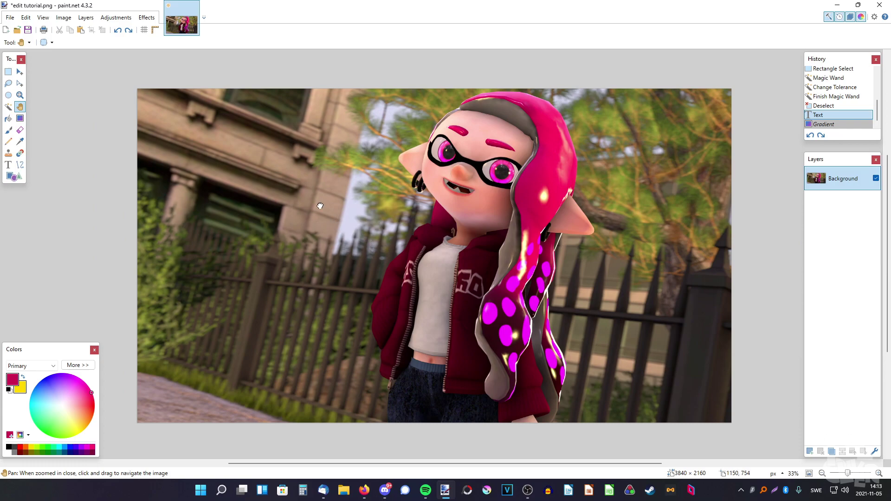
drag(312, 205, 384, 193)
click(19, 94)
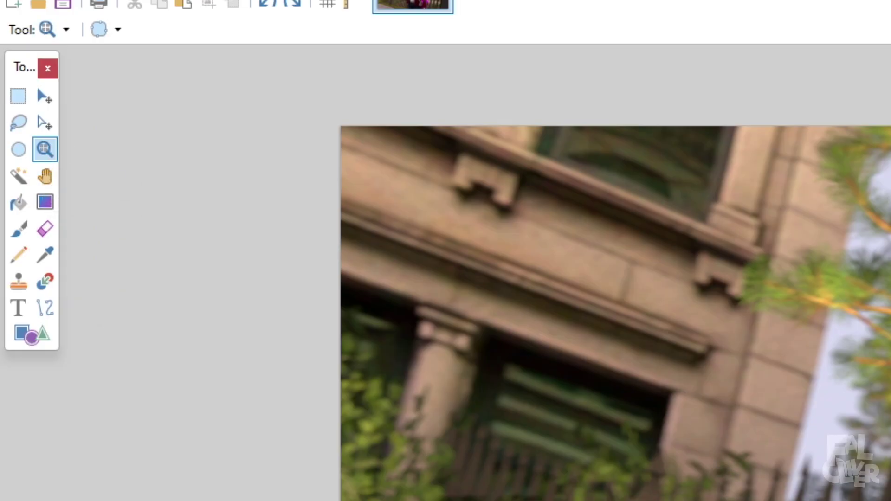
drag(774, 421, 776, 417)
drag(849, 473, 847, 473)
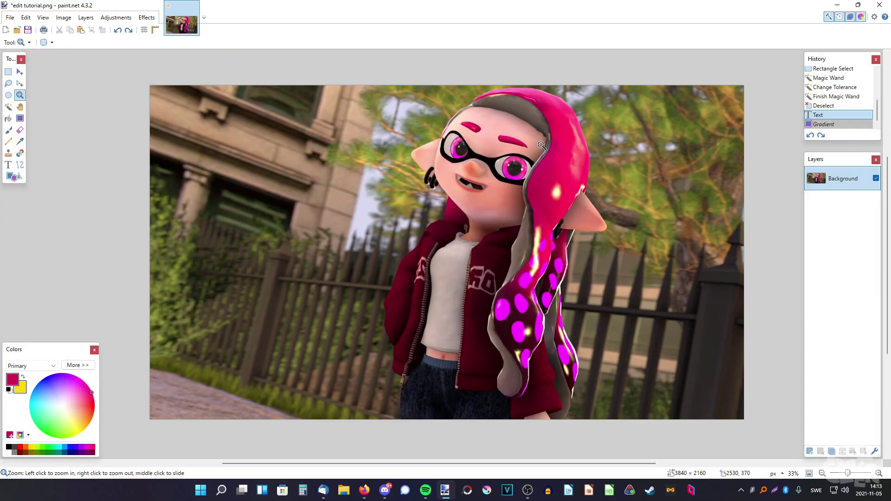
click(491, 149)
click(492, 150)
click(491, 150)
click(491, 151)
click(492, 150)
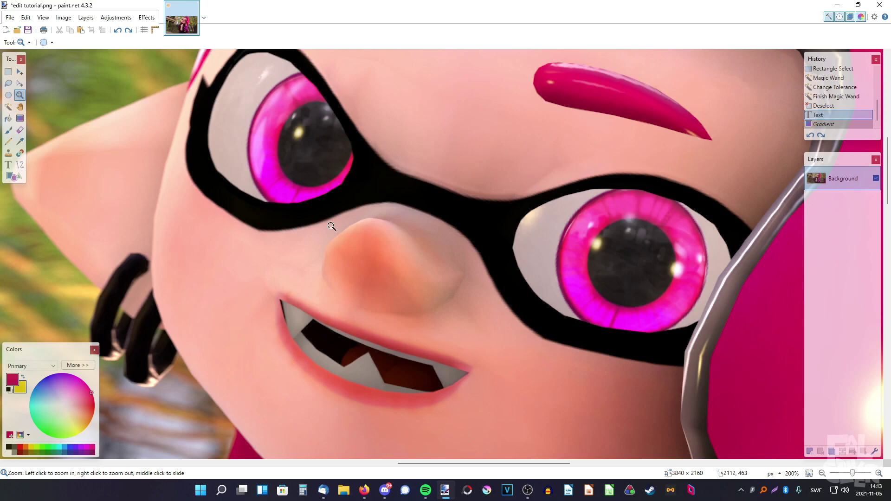
right_click(330, 256)
right_click(331, 256)
right_click(331, 256)
right_click(417, 213)
right_click(417, 214)
right_click(416, 214)
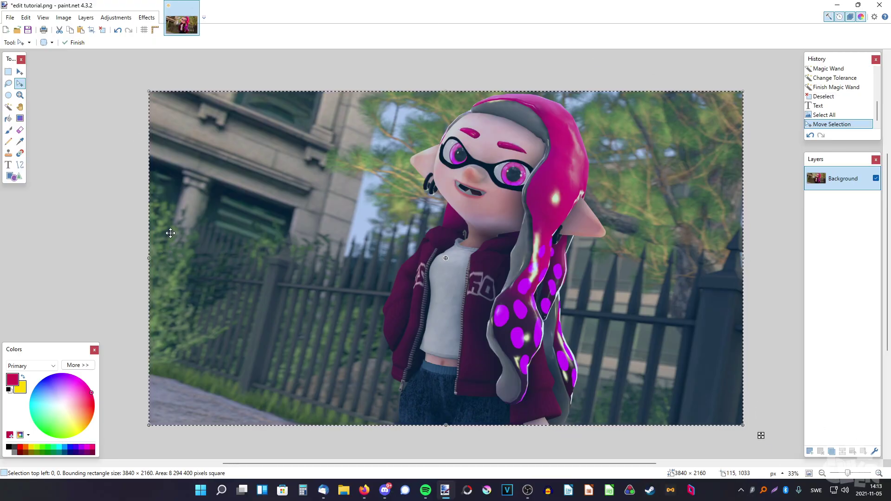
Shrink the whole-image selection outline to 2391 × 1545 pixels and move its corner to 747, 100.
drag(149, 91, 373, 186)
drag(563, 376, 441, 302)
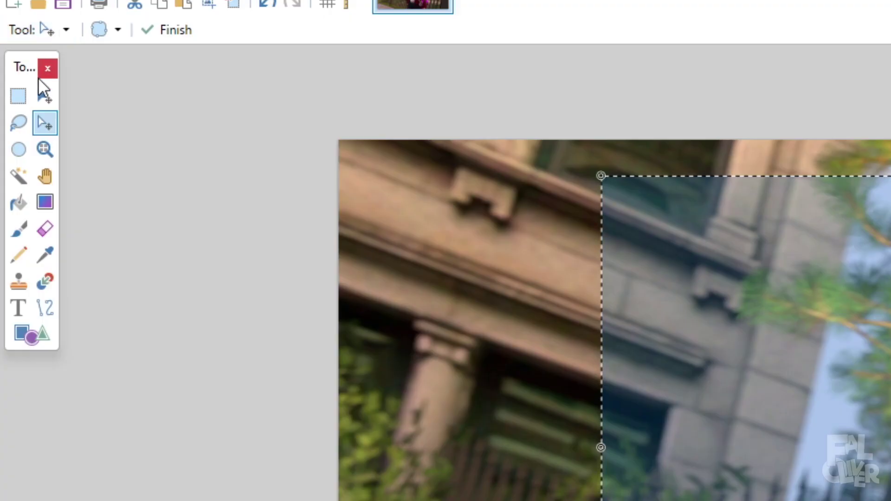
Try moving the selected pixels within the image, undo the move, and clear the selection.
click(51, 95)
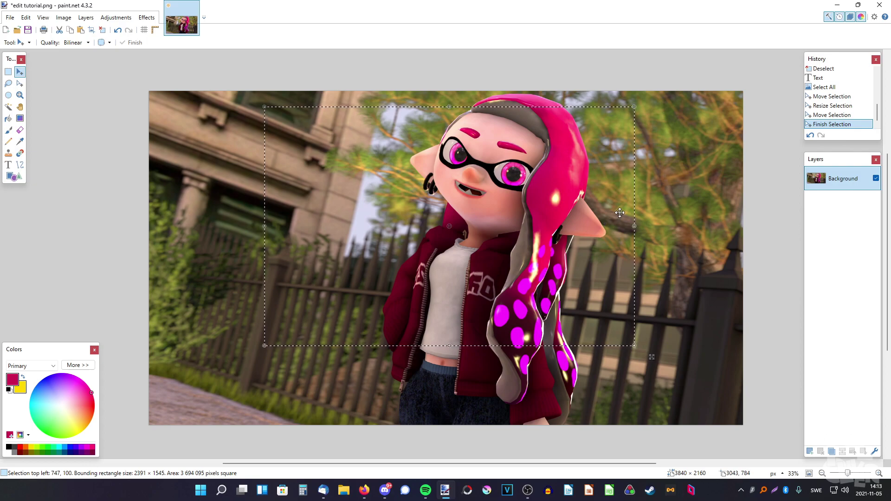
drag(275, 253, 294, 213)
click(811, 88)
click(8, 72)
click(113, 138)
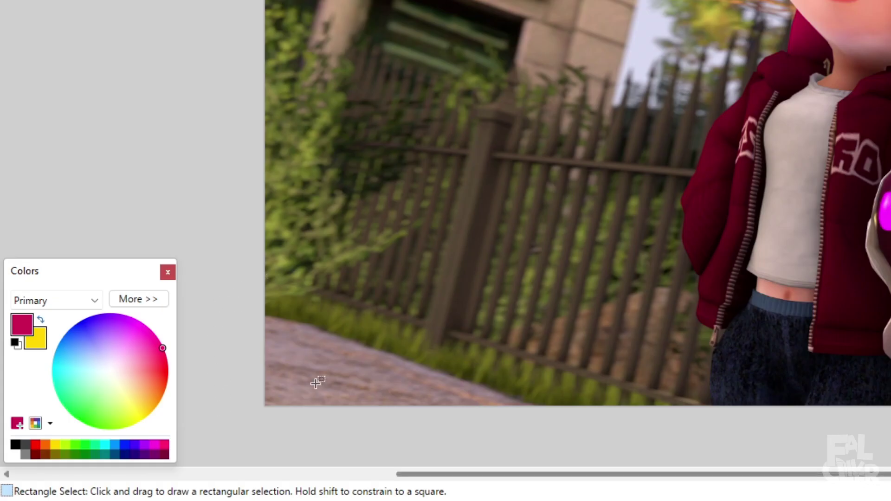
Show the expanded color settings.
click(134, 300)
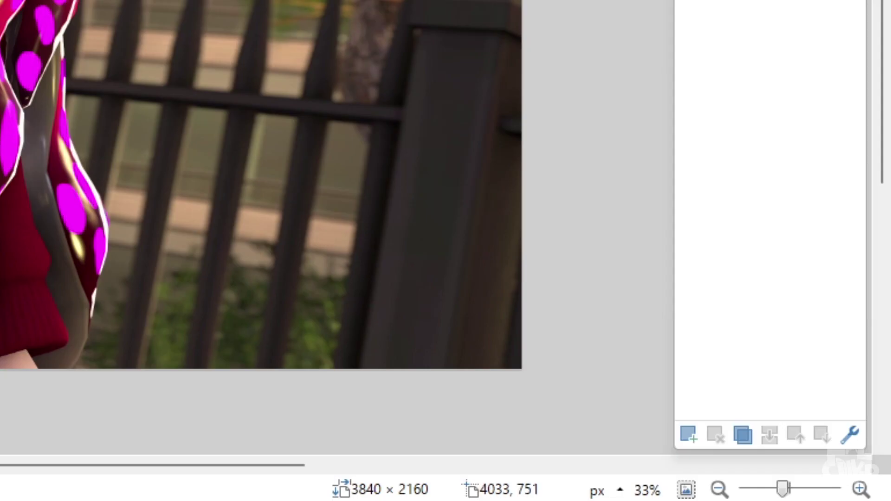
Add a new layer and paint two freehand pink 175-wide Paintbrush strokes on it over the fence and jacket.
click(683, 433)
key(b)
mouse_move(255, 299)
mouse_down()
mouse_move(390, 199)
mouse_move(464, 269)
mouse_up()
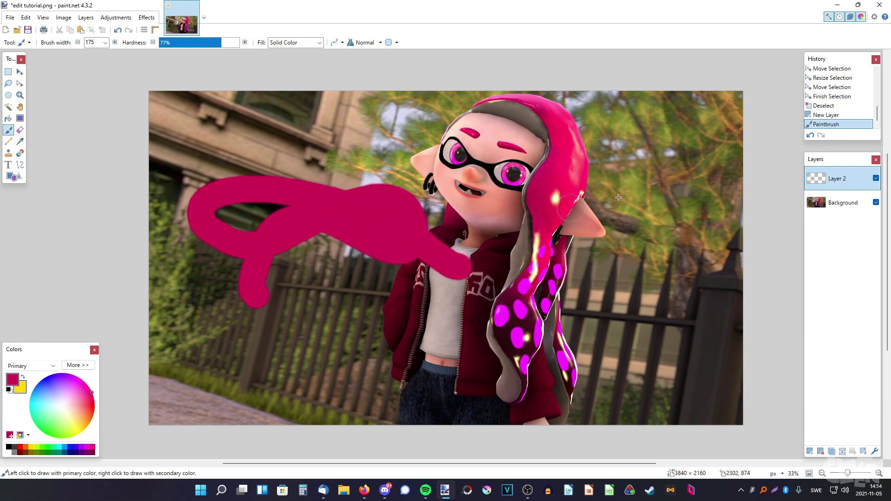
mouse_move(324, 249)
mouse_down()
mouse_move(295, 294)
mouse_move(405, 258)
mouse_up()
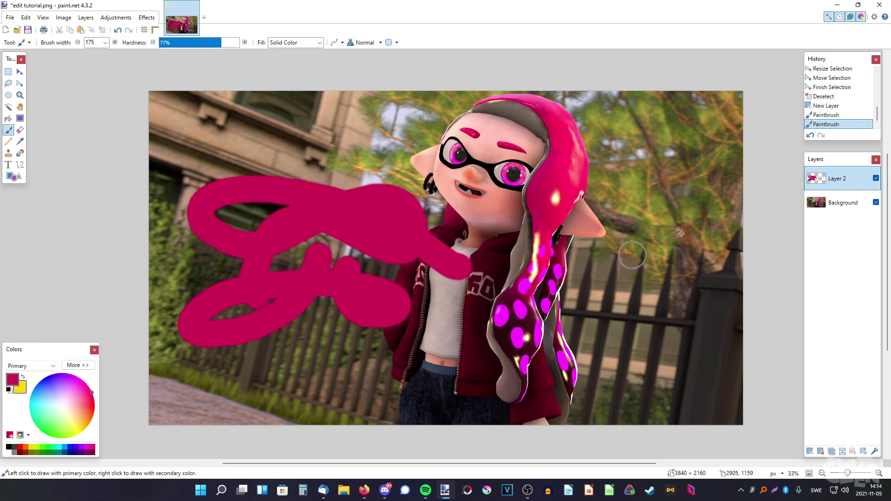
Erase the pink stroke ends near the jacket on Layer 2, erase on the Background layer as well, and undo the erasing.
click(21, 131)
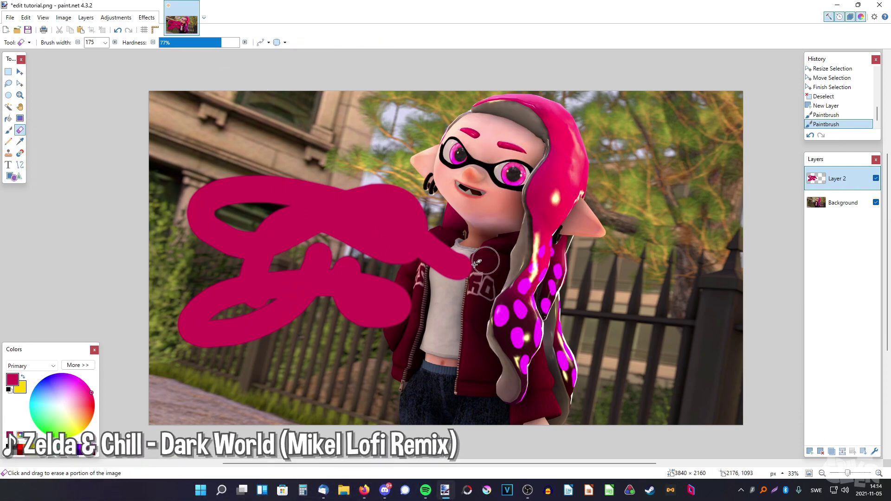
mouse_move(472, 277)
mouse_down()
mouse_move(445, 181)
mouse_move(397, 172)
mouse_move(404, 140)
mouse_move(385, 139)
mouse_move(357, 278)
mouse_up()
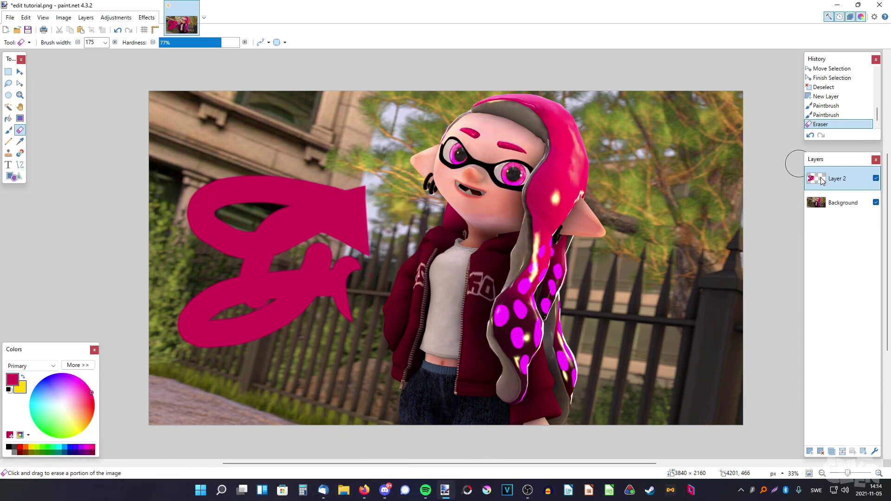
click(837, 203)
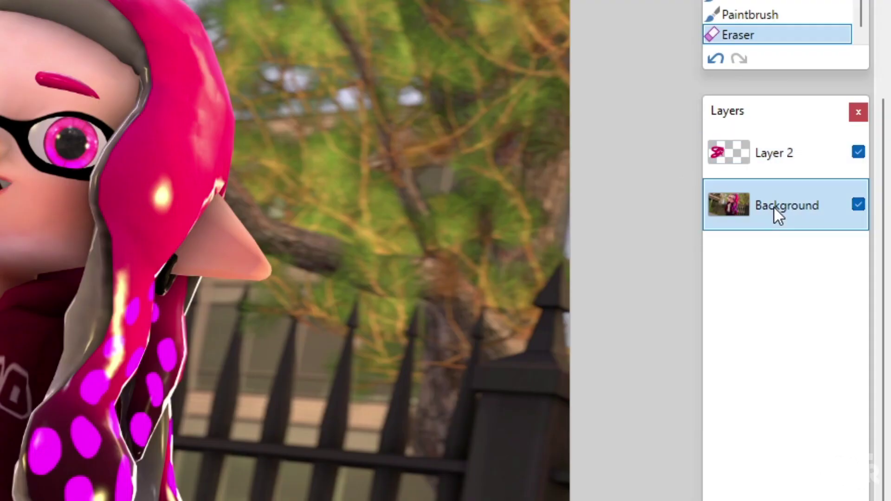
drag(9, 165, 108, 83)
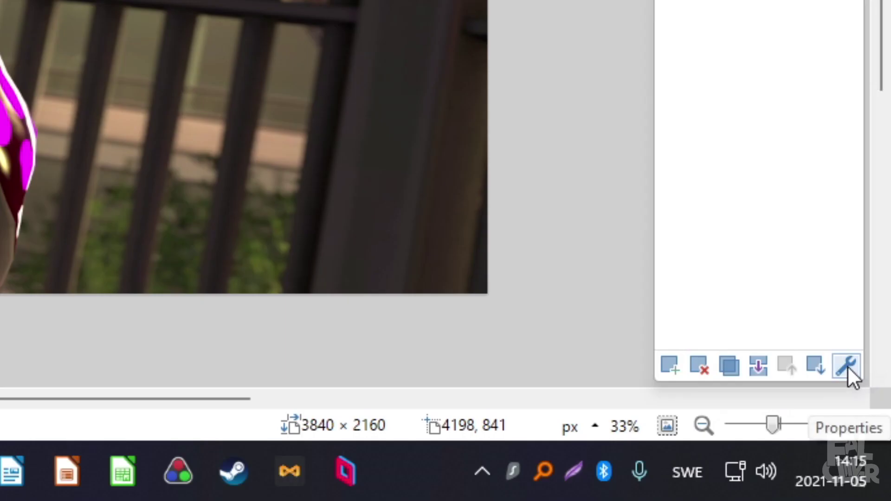
Open Layer 2's properties, try the Additive blend mode, and reopen the blend mode choices.
click(846, 365)
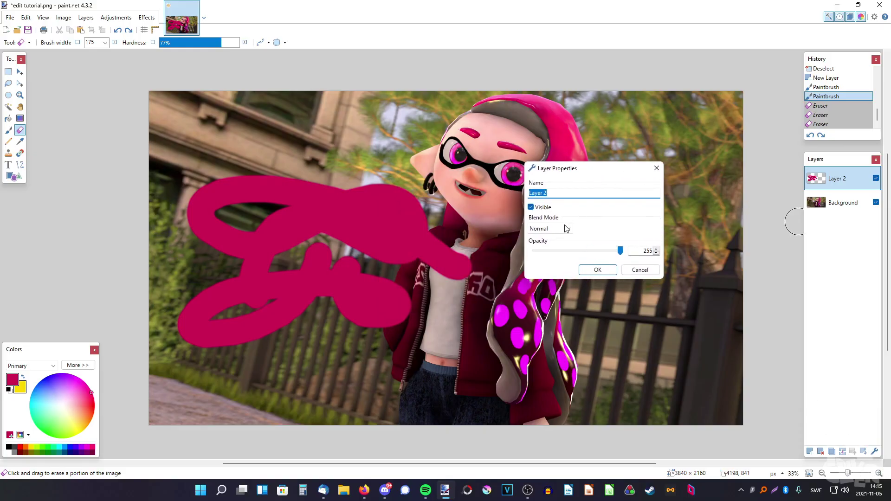
click(565, 228)
click(559, 247)
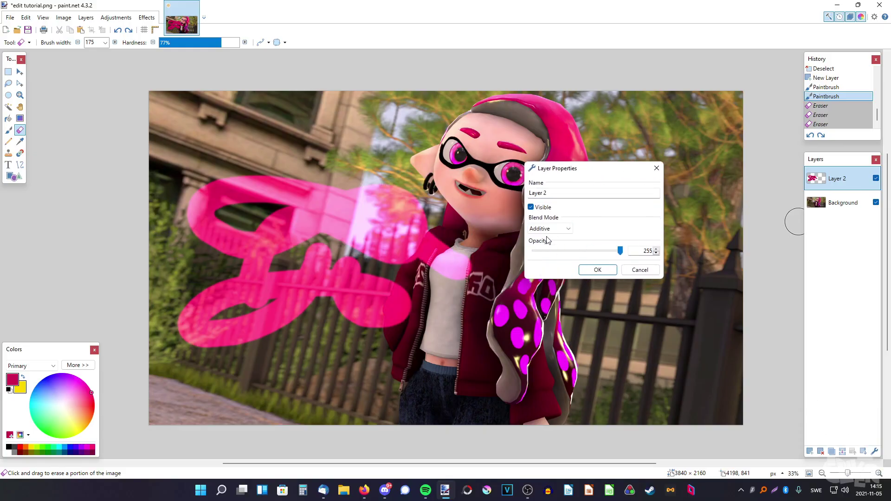
click(568, 229)
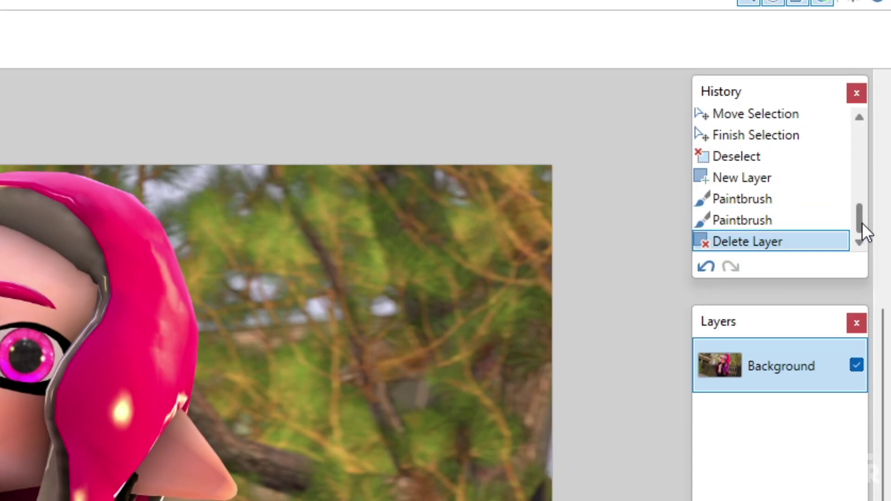
Roll the image history back to the Text entry, and restore it to the Delete Layer entry.
drag(861, 222, 875, 203)
click(777, 169)
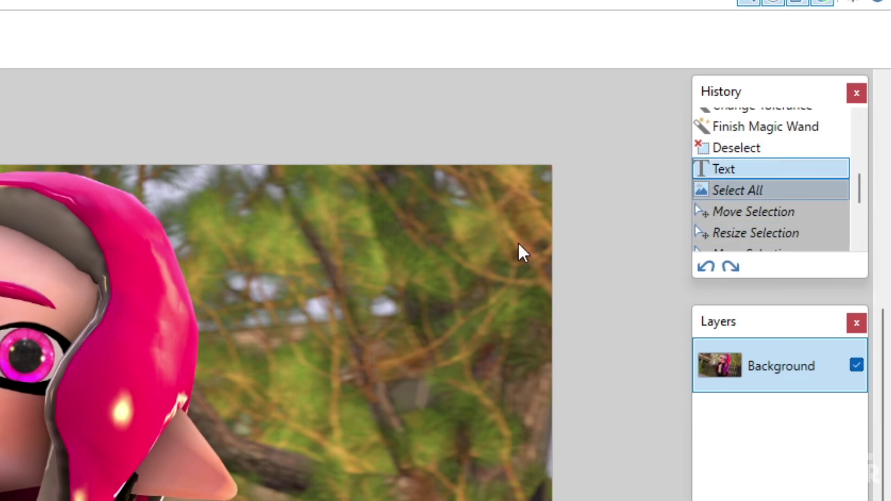
drag(859, 191, 875, 239)
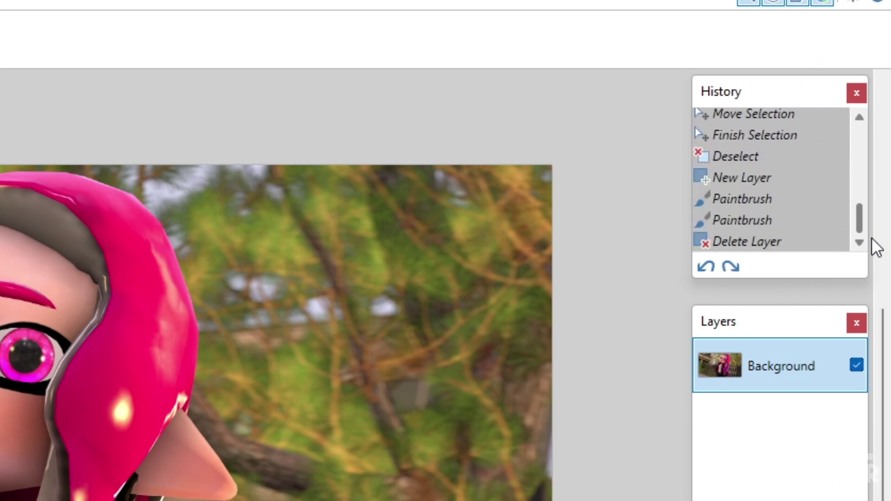
click(770, 241)
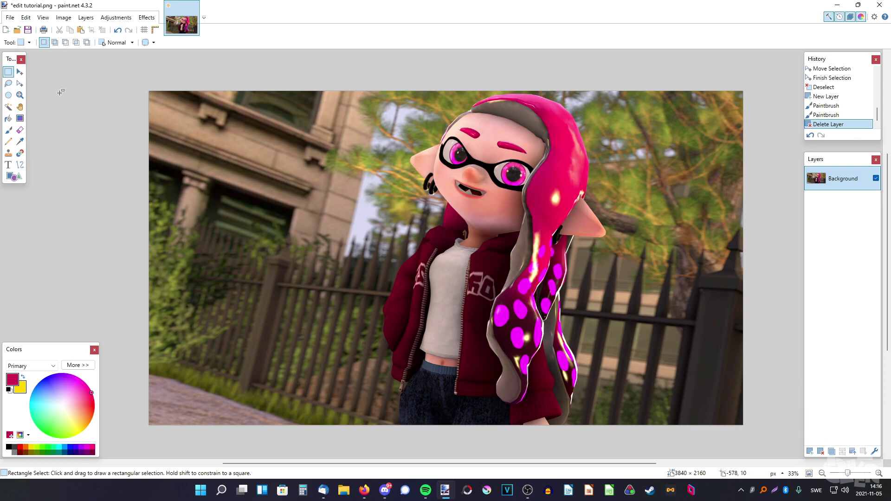
Open the Brightness / Contrast adjustment, try brightness 31 with contrast 18, and reset both values.
click(108, 18)
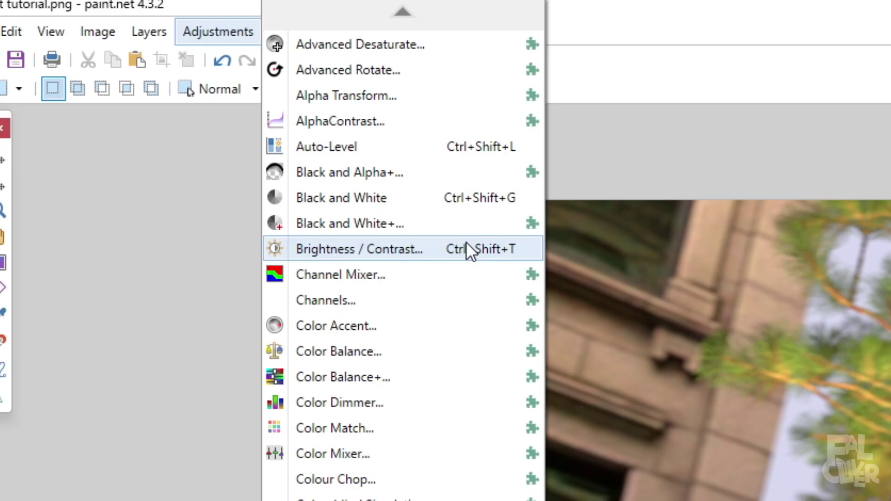
click(225, 113)
drag(147, 185, 157, 212)
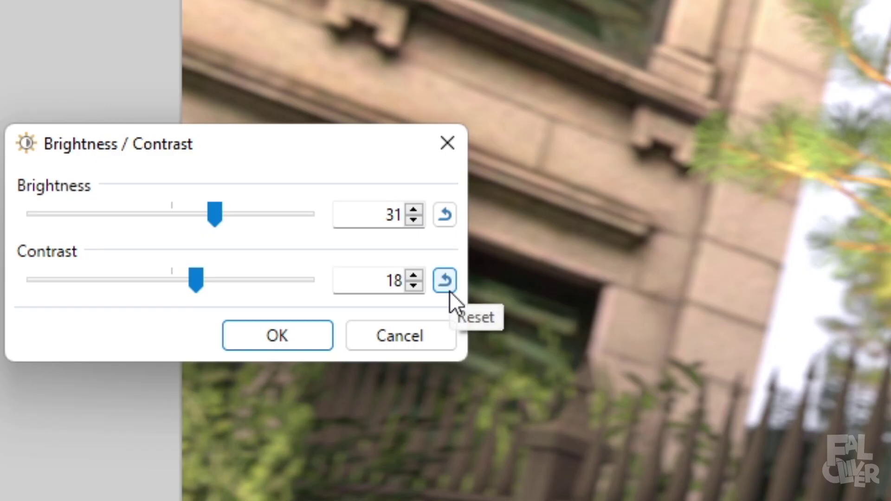
click(240, 206)
click(239, 184)
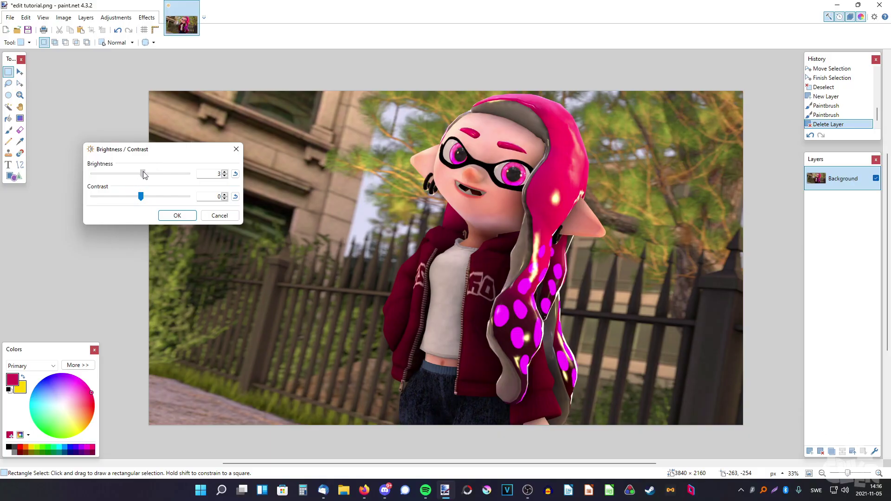
Set brightness to 12 and contrast to 17, and apply the adjustment to the image.
drag(145, 171, 147, 171)
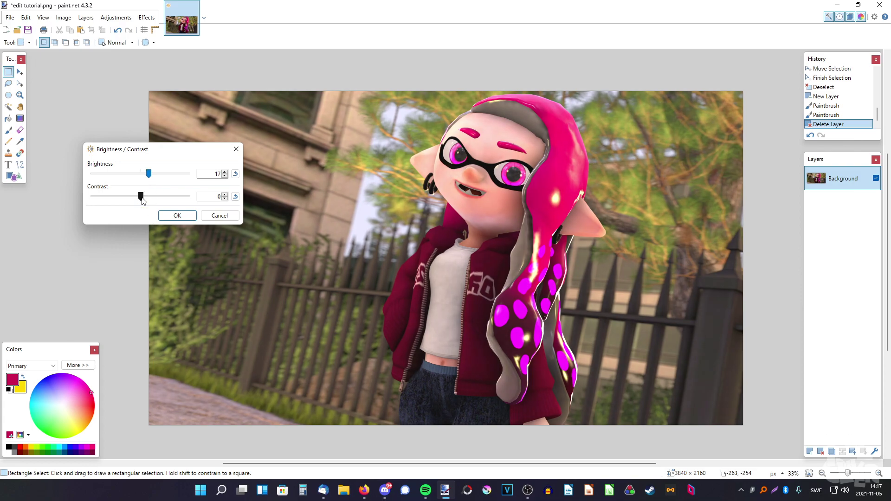
drag(145, 200, 149, 201)
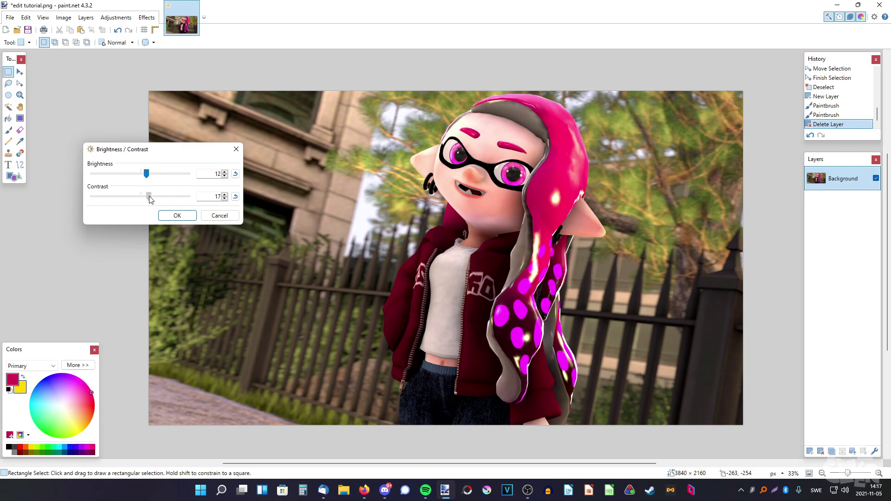
click(176, 216)
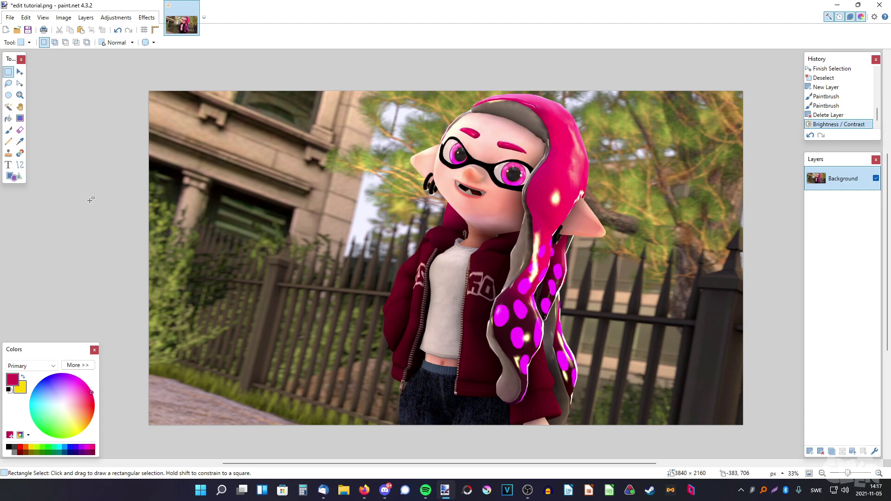
Apply a Hue / Saturation adjustment to the image's saturation, and compare the image before and after both adjustments through the history.
click(121, 18)
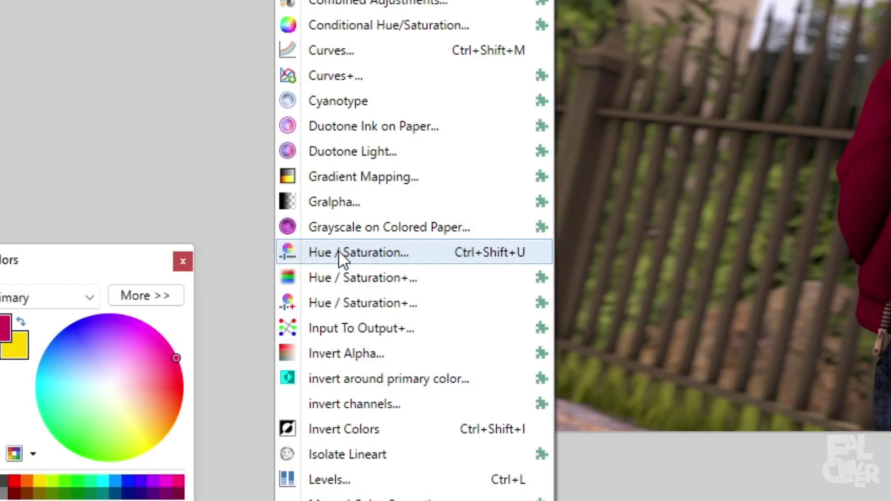
click(164, 347)
drag(435, 200, 111, 162)
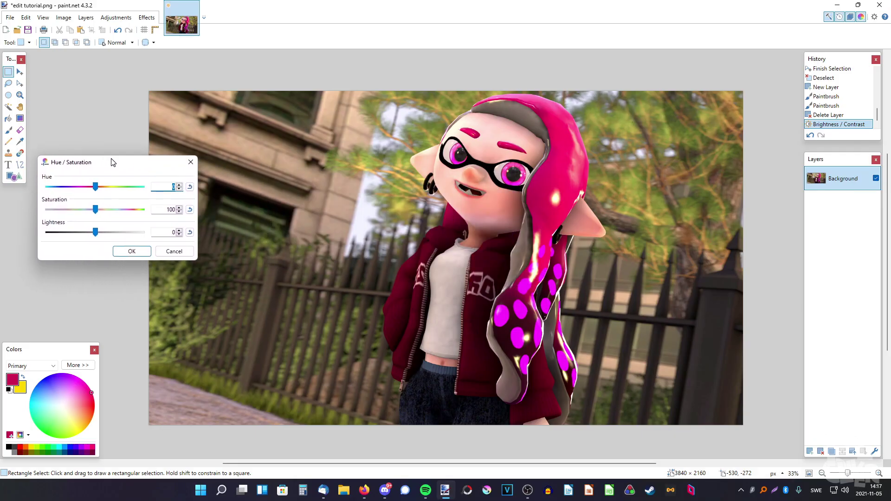
click(96, 211)
click(131, 251)
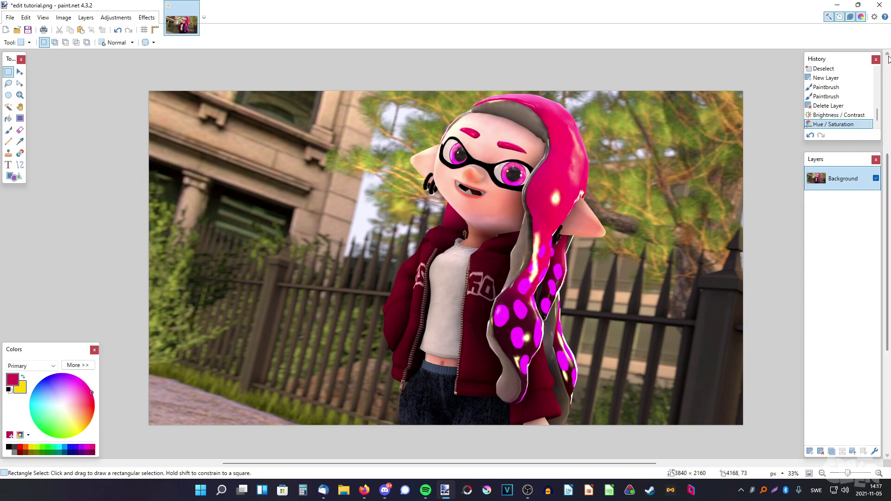
click(844, 106)
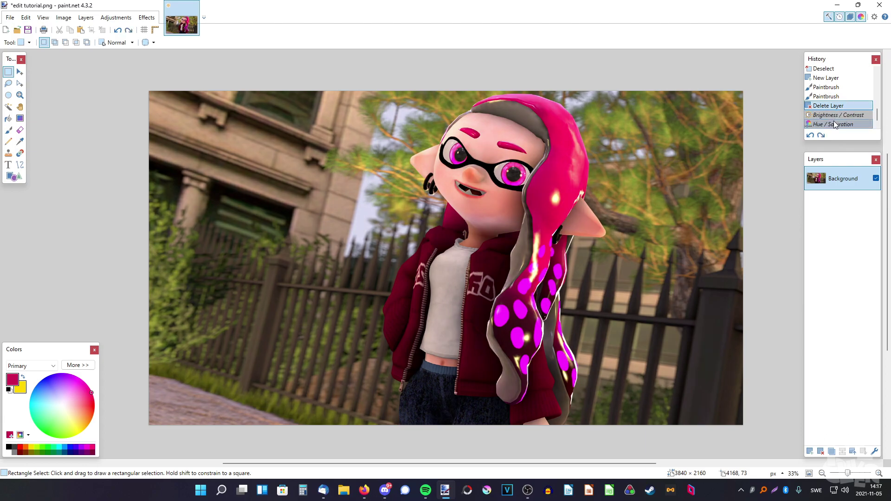
click(834, 125)
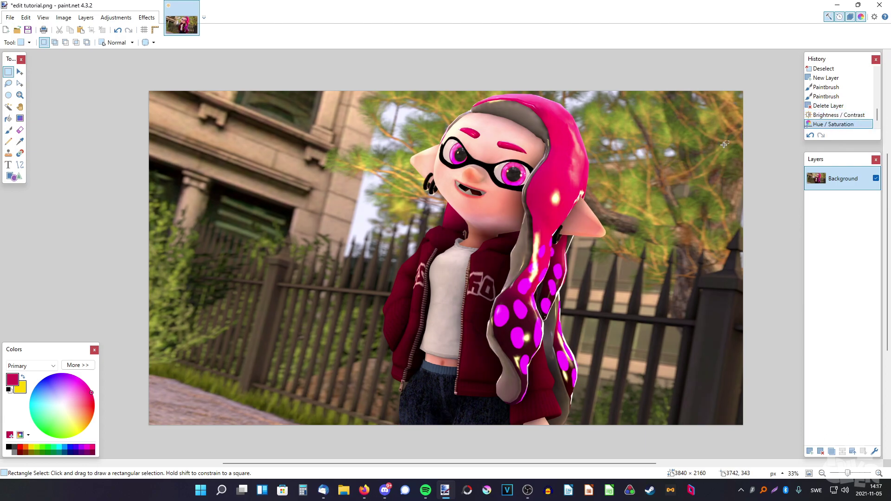
Try the Black and White and Auto-Level adjustments on the image, undoing each one.
click(108, 17)
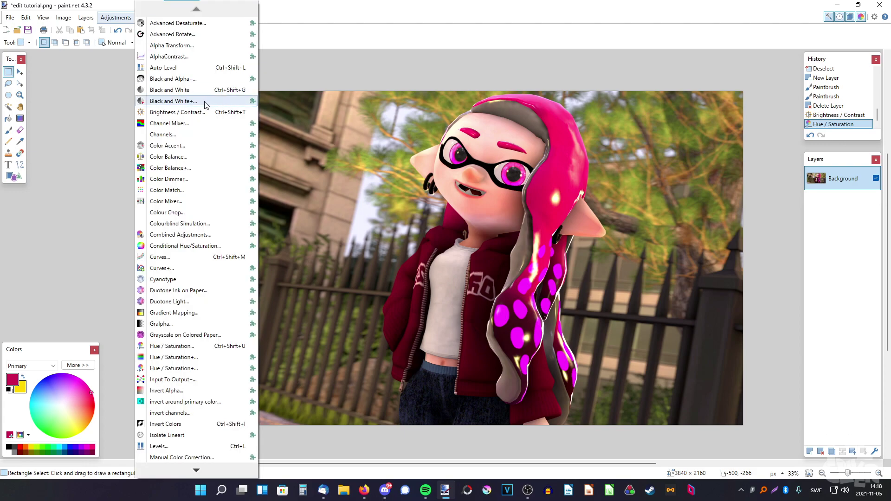
click(176, 90)
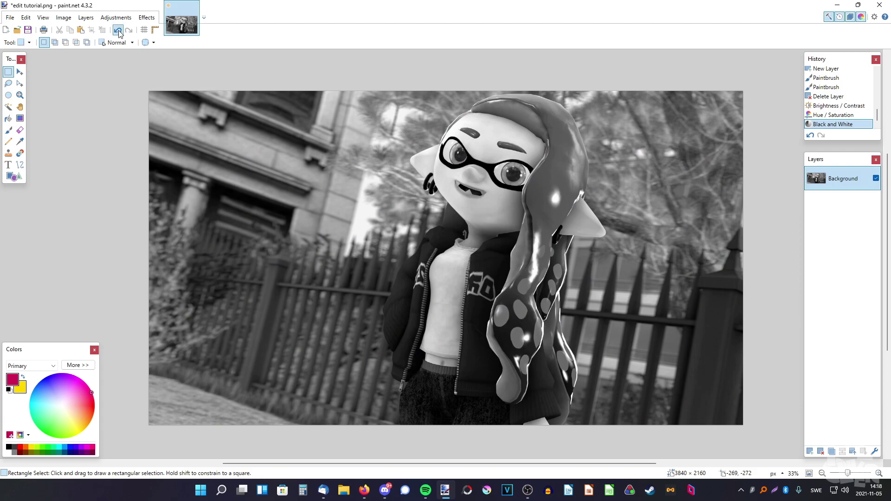
click(118, 30)
click(117, 17)
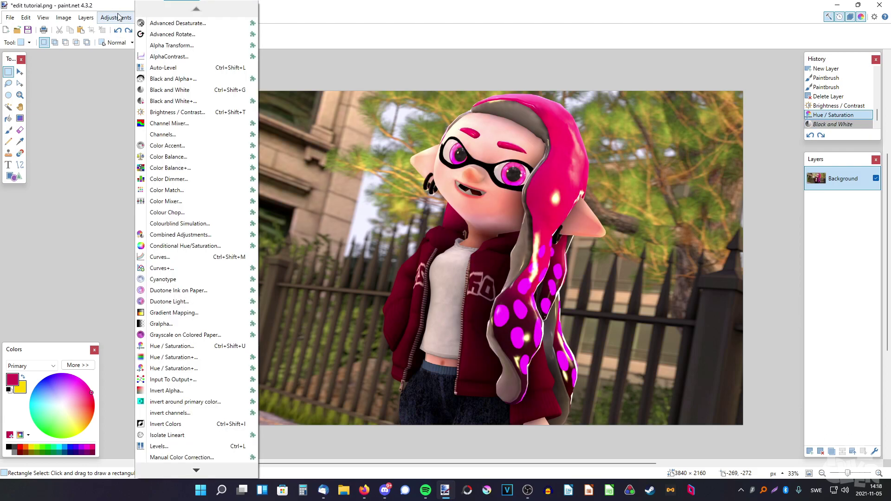
click(160, 69)
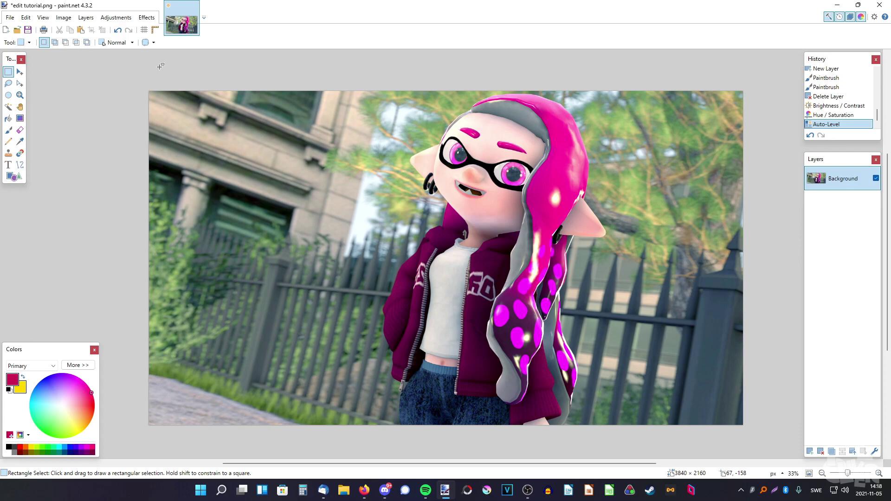
click(117, 30)
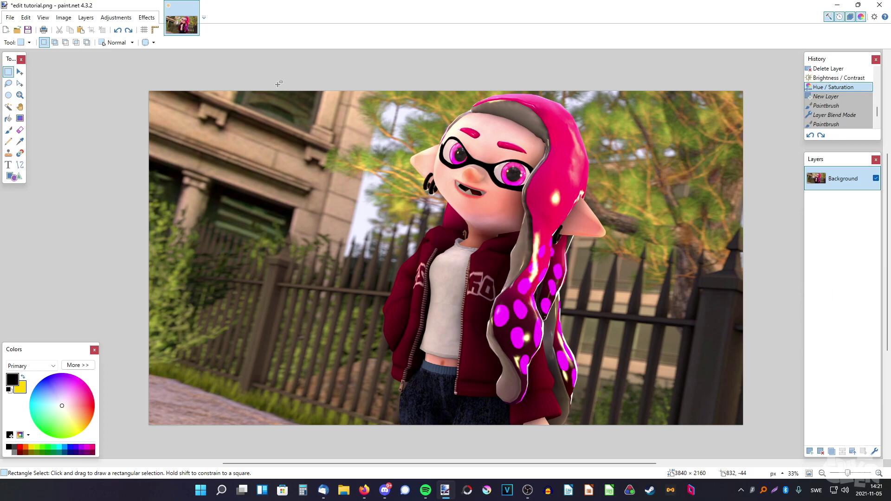
Make four trial rectangle selections over the image, the last about 2332 × 2160 px around the character, clearing each one.
drag(123, 81, 752, 432)
click(105, 97)
drag(119, 56, 752, 432)
click(144, 78)
drag(235, 73, 743, 429)
click(272, 131)
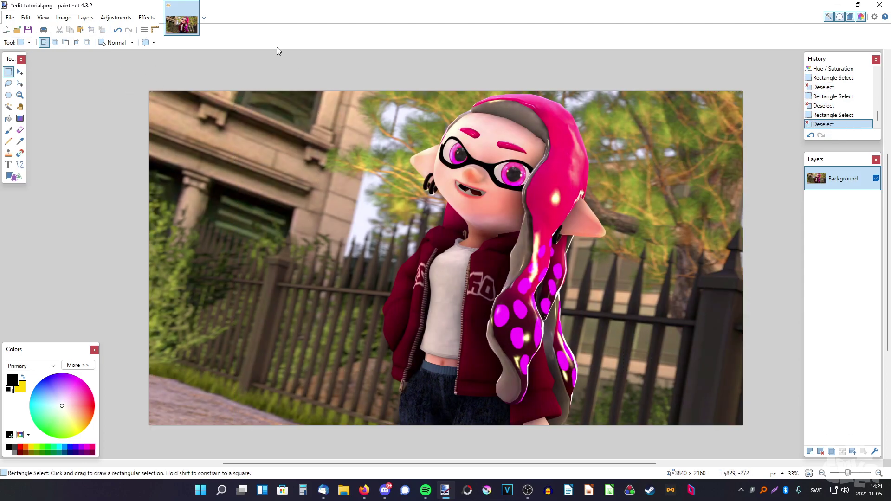
drag(298, 82, 659, 429)
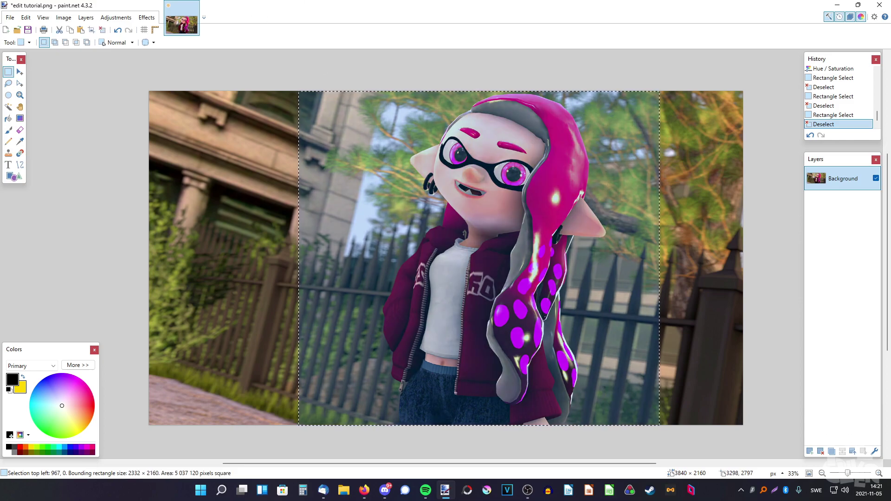
click(333, 62)
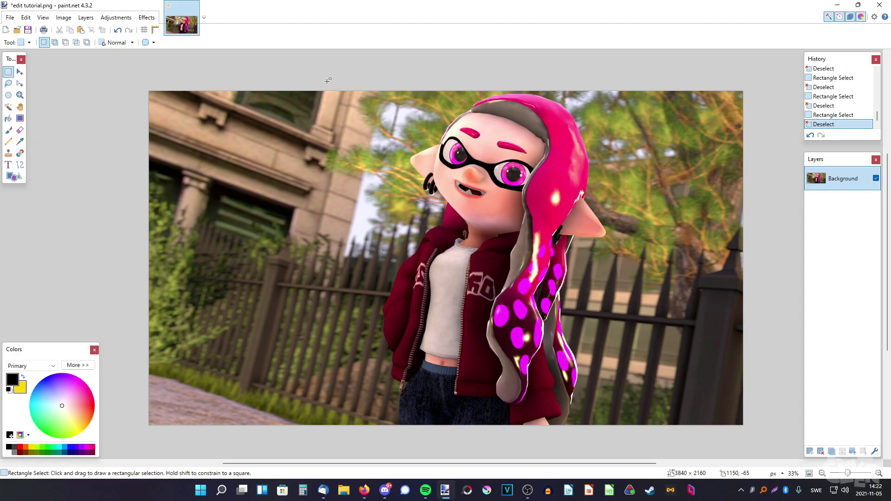
Select a full-height rectangle around the character and crop the image to it, at about 2200 × 2160 px.
drag(318, 74, 657, 453)
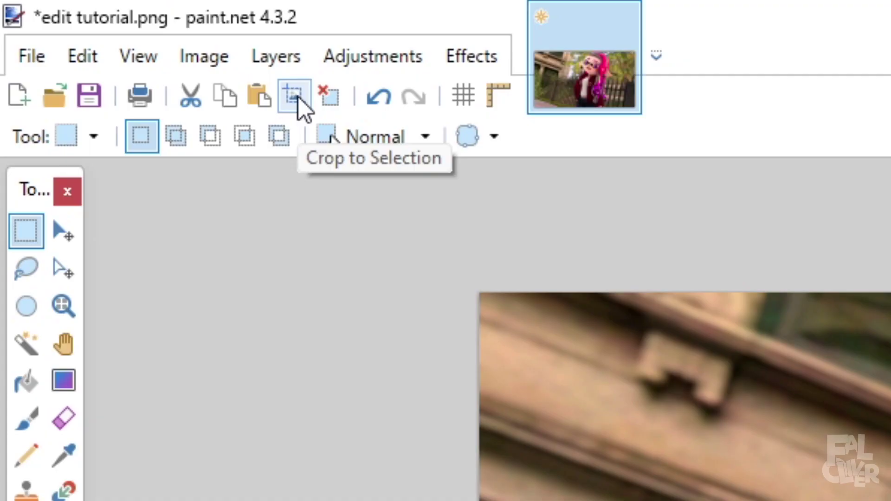
click(297, 97)
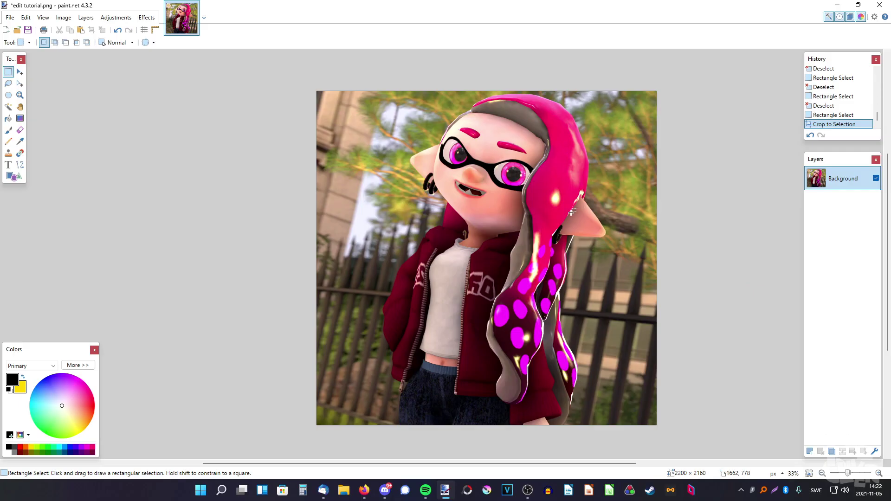
scroll(571, 212, down, 4)
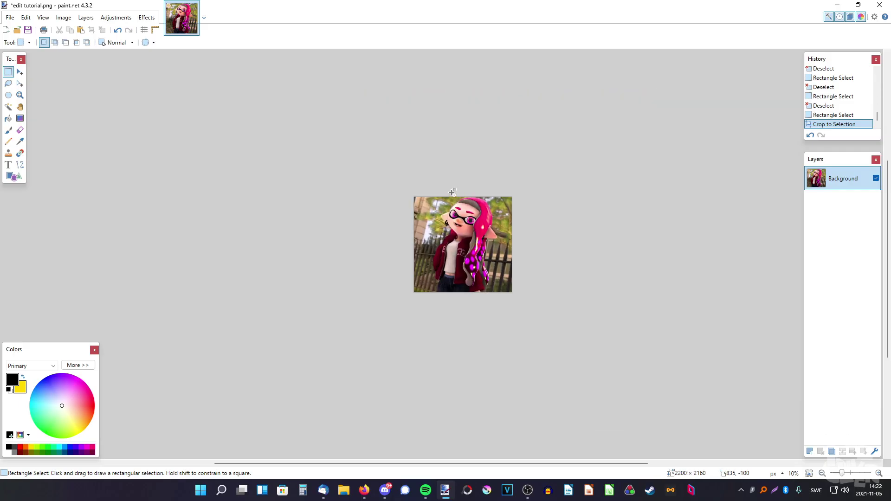
scroll(544, 179, up, 6)
scroll(543, 179, up, 2)
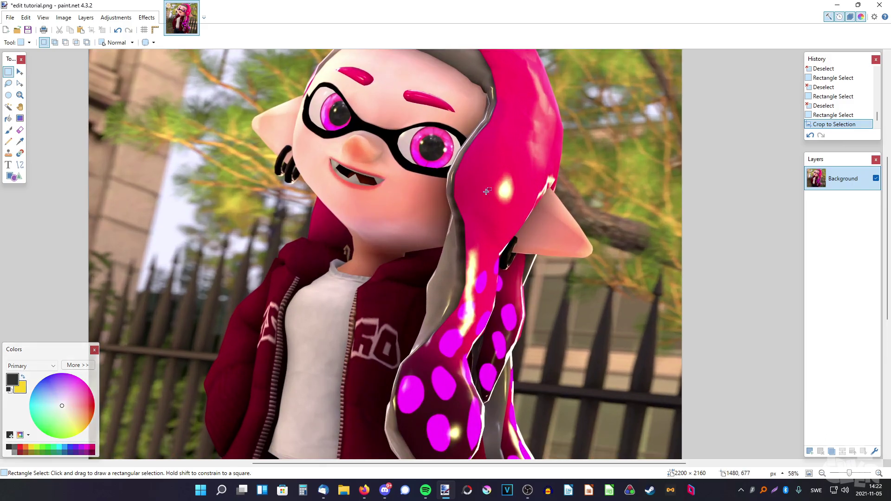
scroll(459, 285, up, 3)
scroll(434, 358, down, 6)
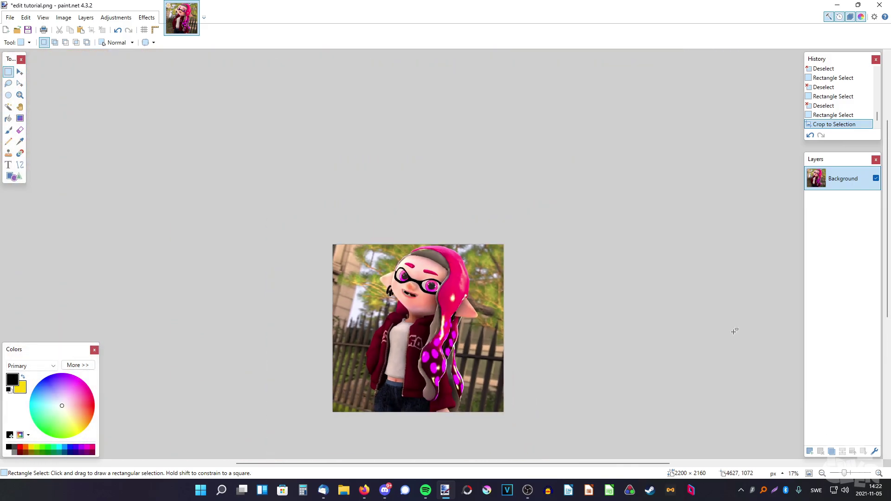
scroll(141, 213, up, 2)
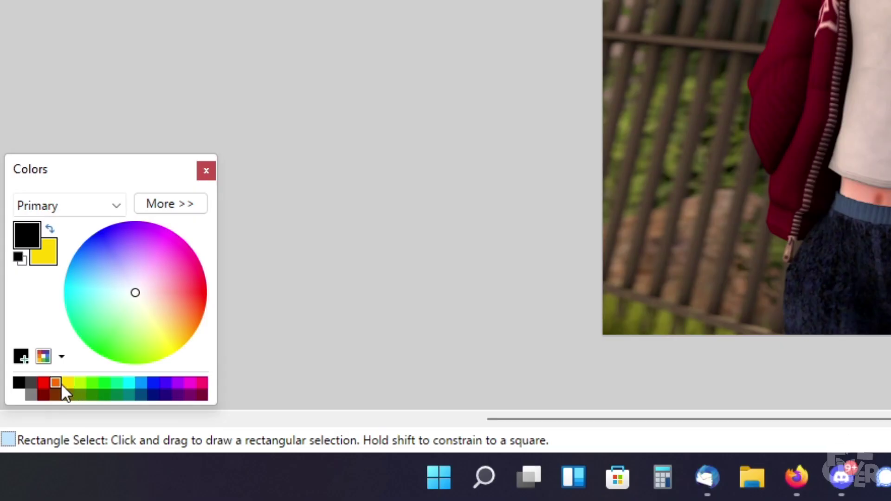
Set the primary color to orange FF6A00, check it in the expanded color settings, and activate the Paintbrush tool.
click(60, 383)
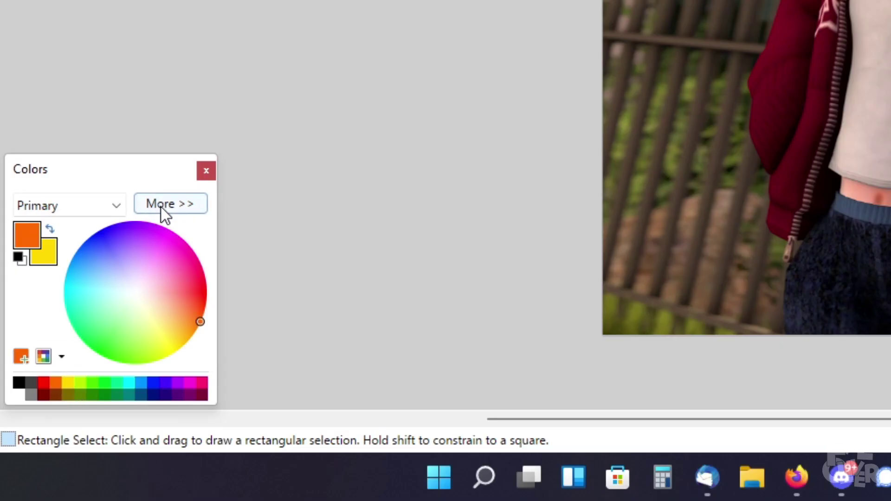
click(161, 206)
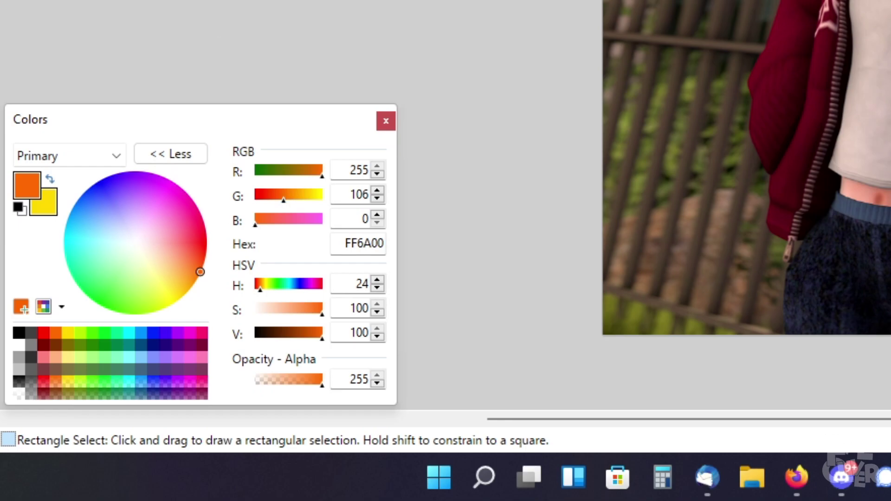
click(155, 158)
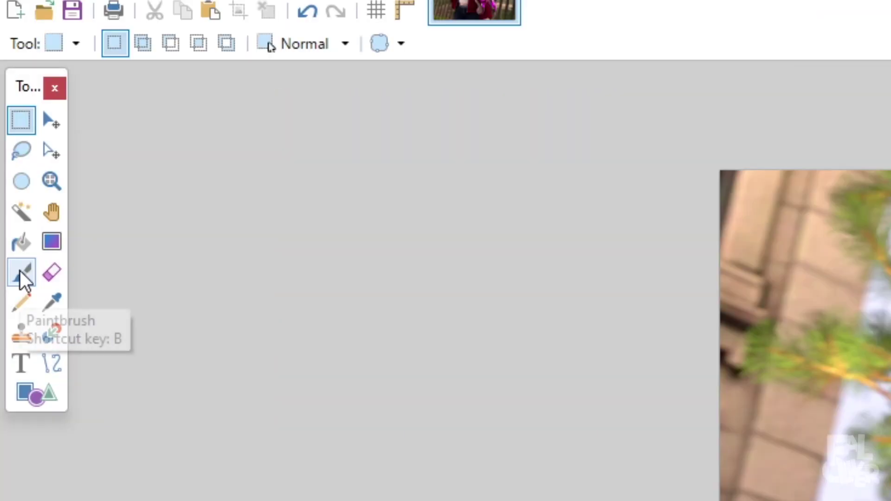
click(20, 271)
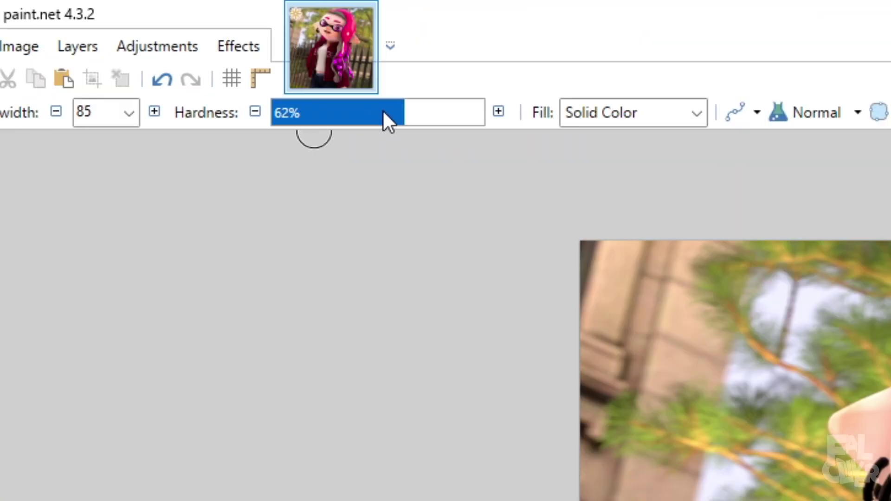
Set the paintbrush to 0% hardness and width 2000, and brush an orange glow onto a new layer over the image's upper-right area.
drag(383, 109, 42, 112)
click(129, 113)
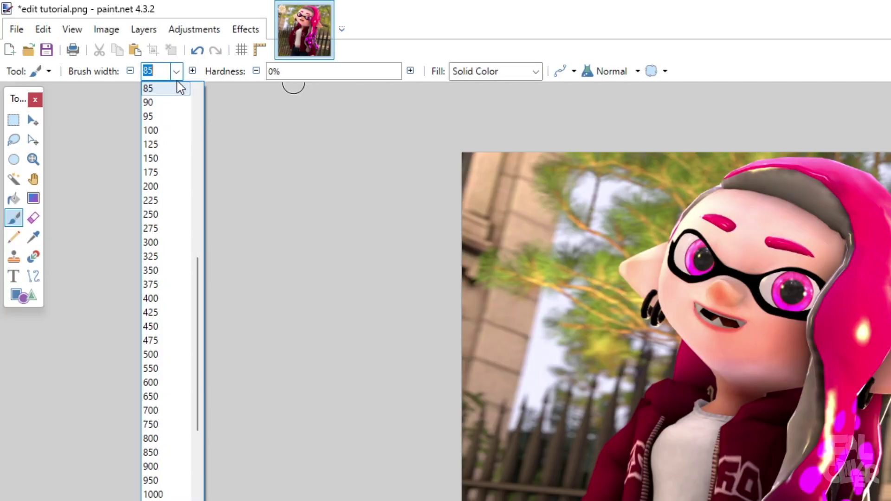
scroll(176, 214, down, 3)
click(108, 294)
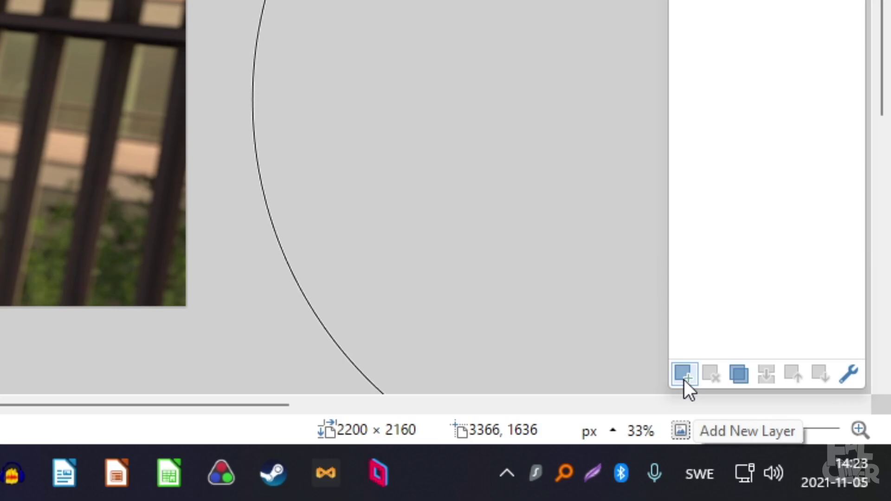
click(683, 380)
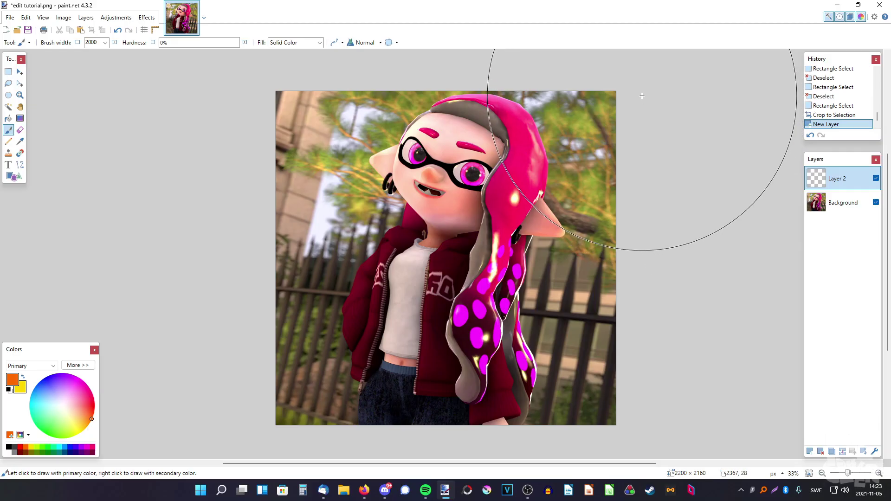
drag(642, 95, 599, 204)
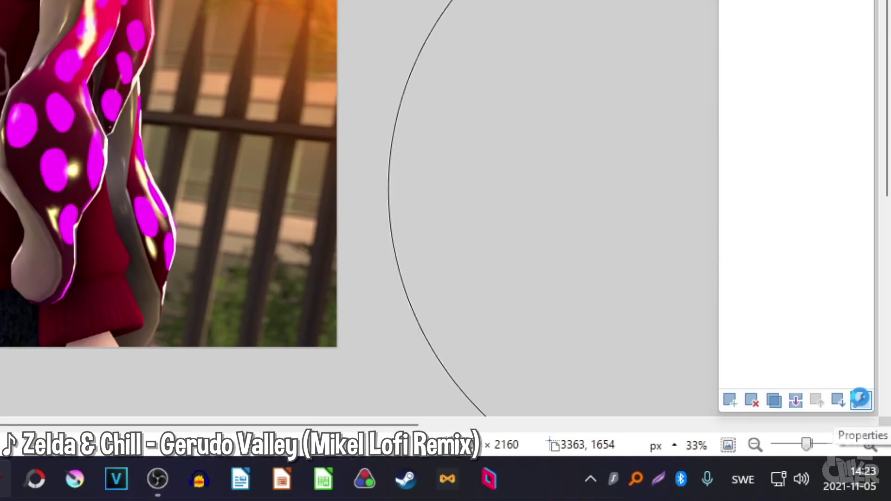
Set the orange glow layer's blend mode to Additive and stretch its pixels outward from the lower-left corner.
click(875, 451)
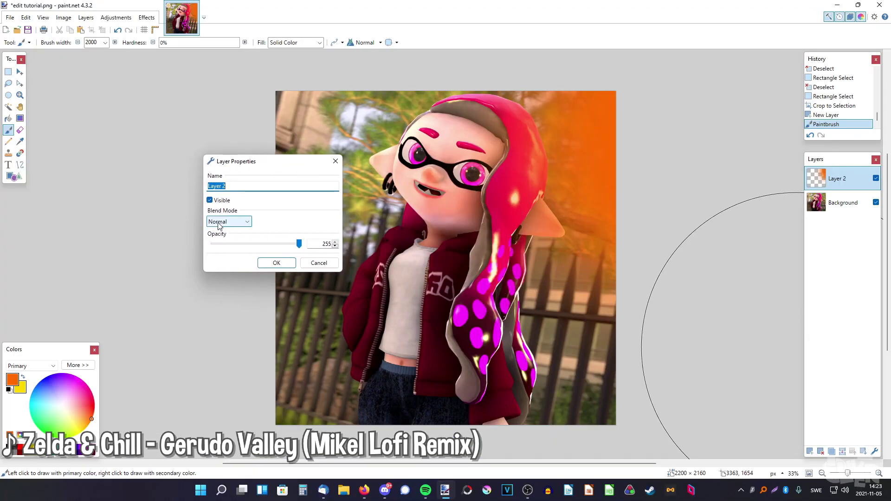
click(219, 226)
click(227, 247)
click(276, 263)
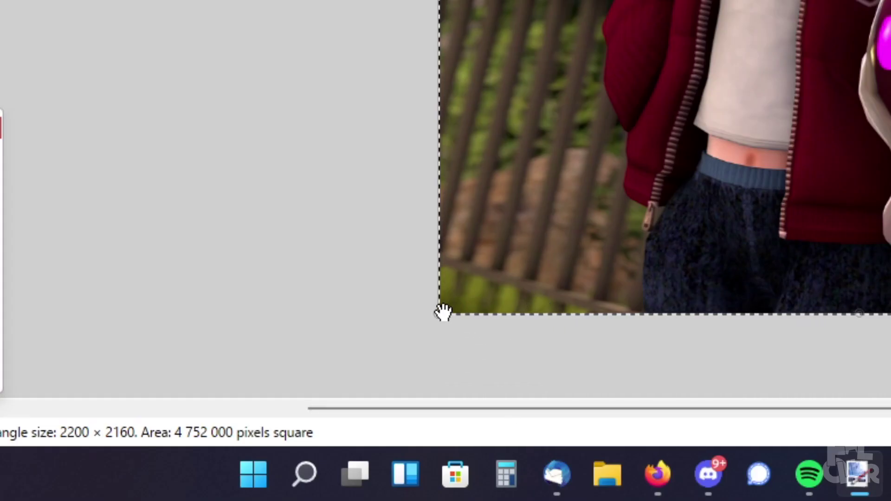
drag(276, 424, 218, 485)
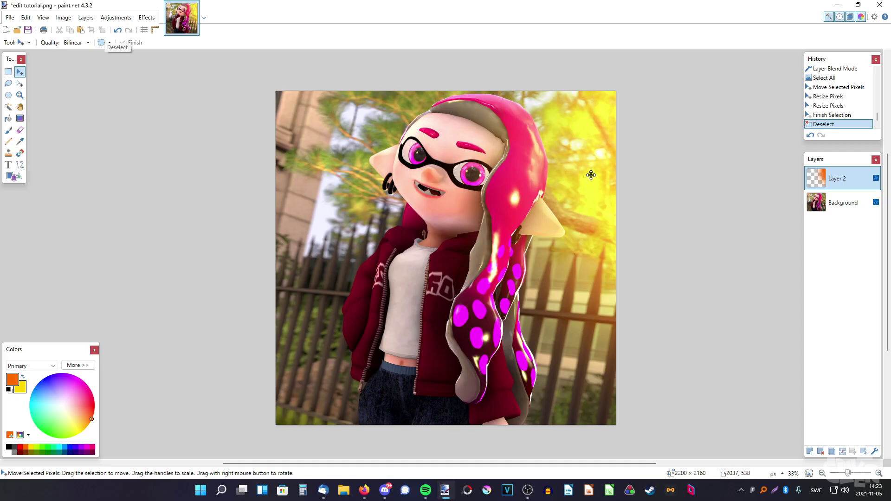
Lower the opacity of the orange glow layer to 179.
key(F4)
drag(221, 154, 165, 139)
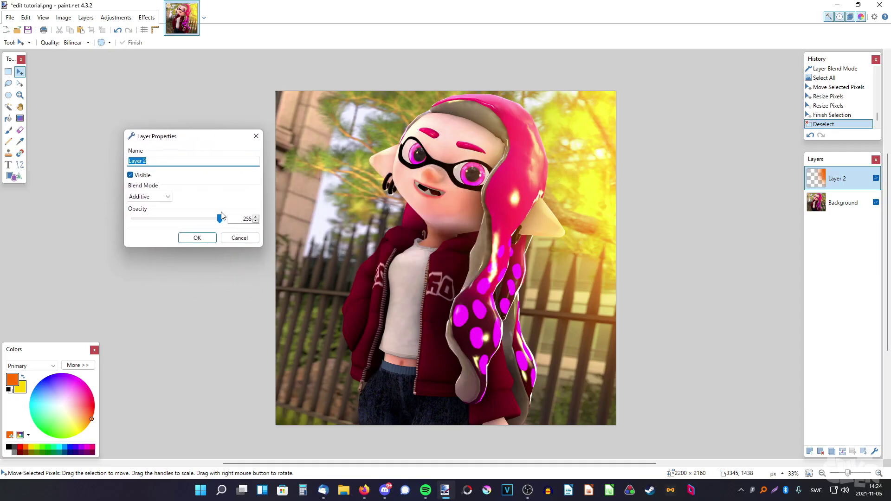
drag(222, 220, 197, 221)
click(198, 238)
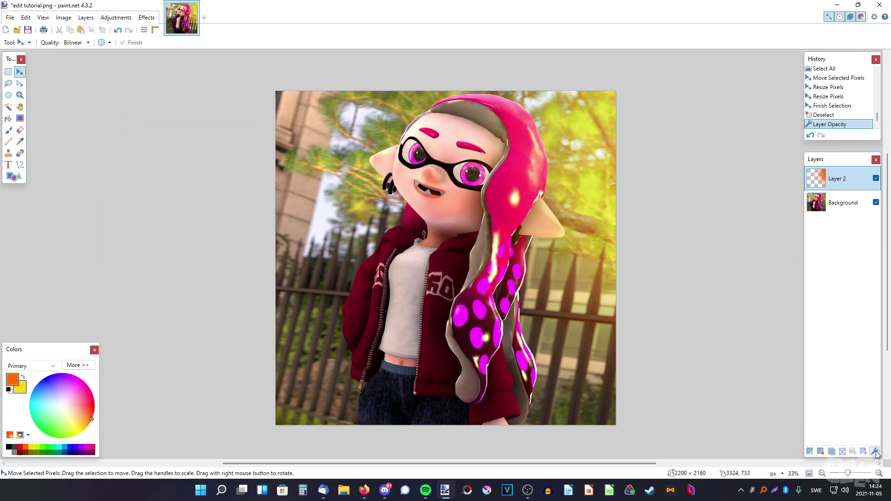
Review the glow layer's blend mode and opacity in its properties without applying any change.
key(F4)
drag(417, 186, 170, 154)
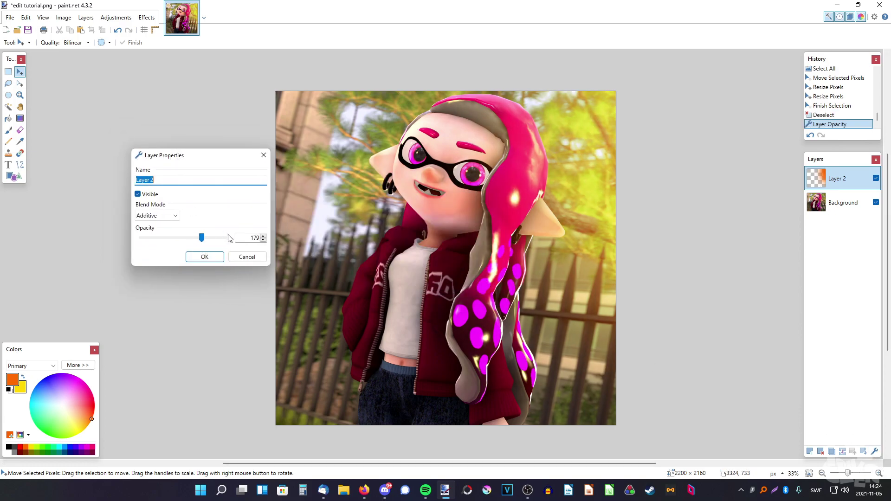
click(245, 255)
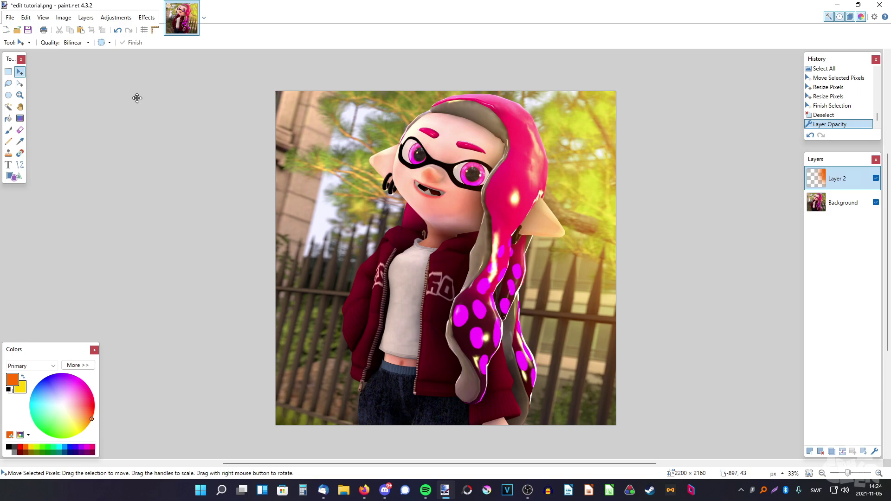
Flatten the image to copy the merged picture, and go back in the history to the Layer Opacity state to restore the layers.
click(65, 17)
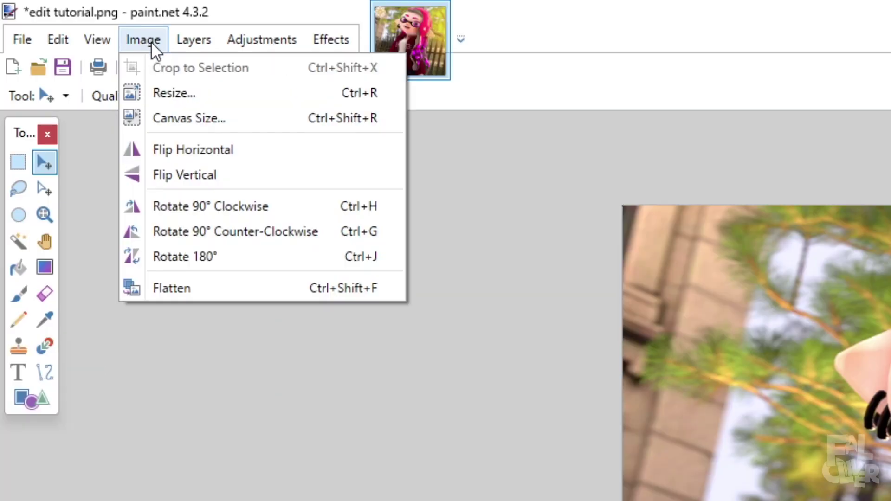
click(188, 289)
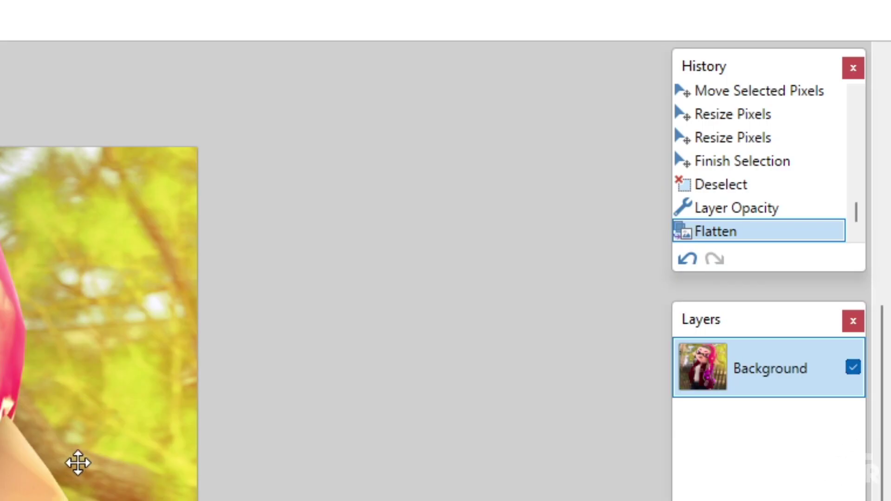
click(710, 205)
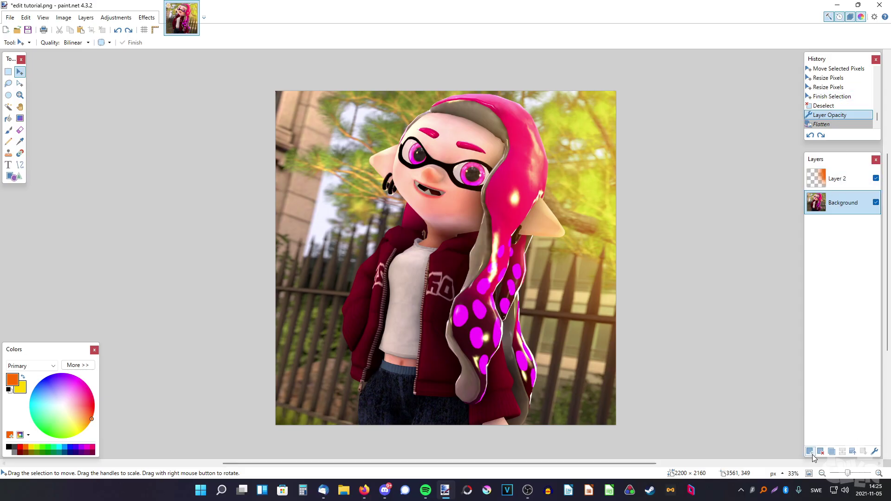
Add a new layer at the top of the stack, paste the copied merged image into it and clear the selection.
click(810, 451)
drag(714, 252, 716, 186)
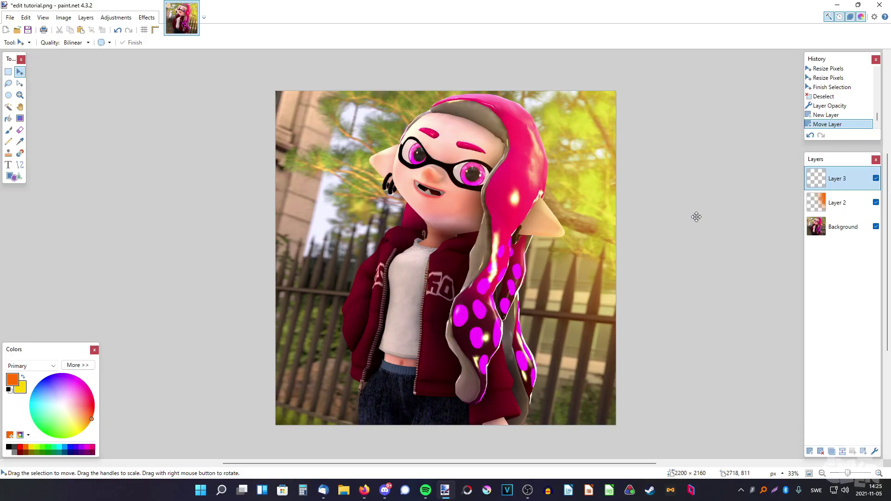
key(ctrl+v)
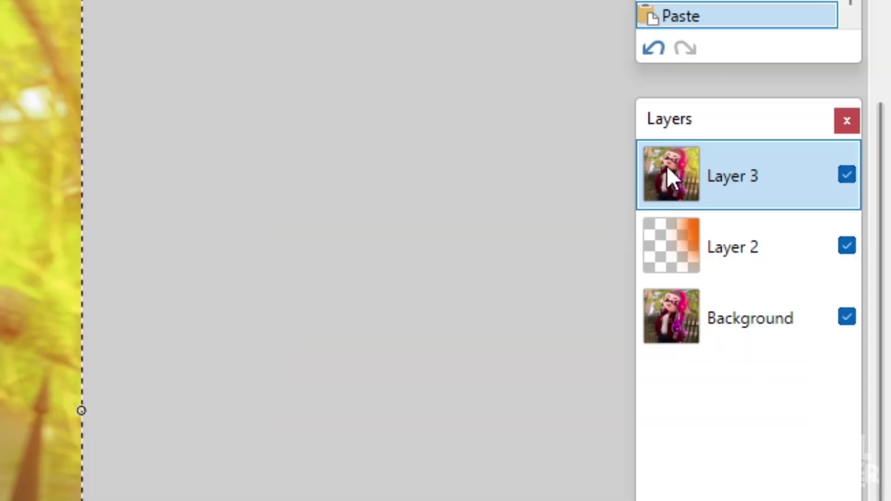
click(698, 297)
click(682, 262)
click(696, 179)
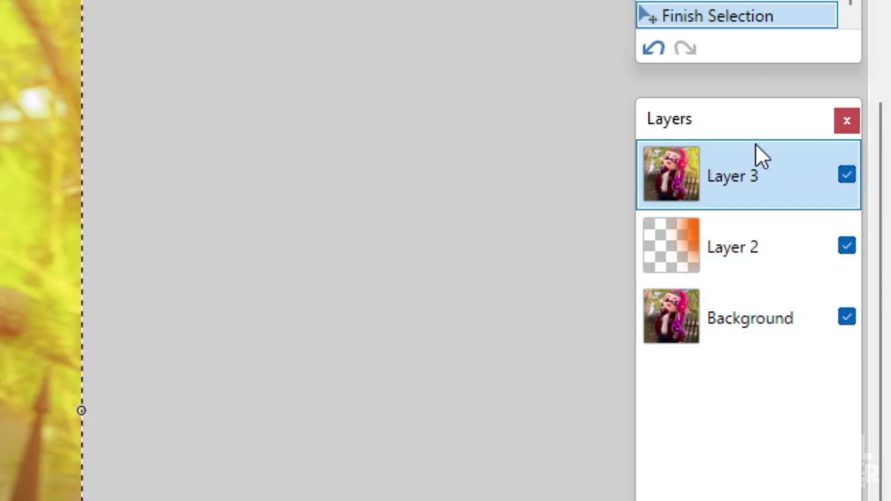
click(319, 87)
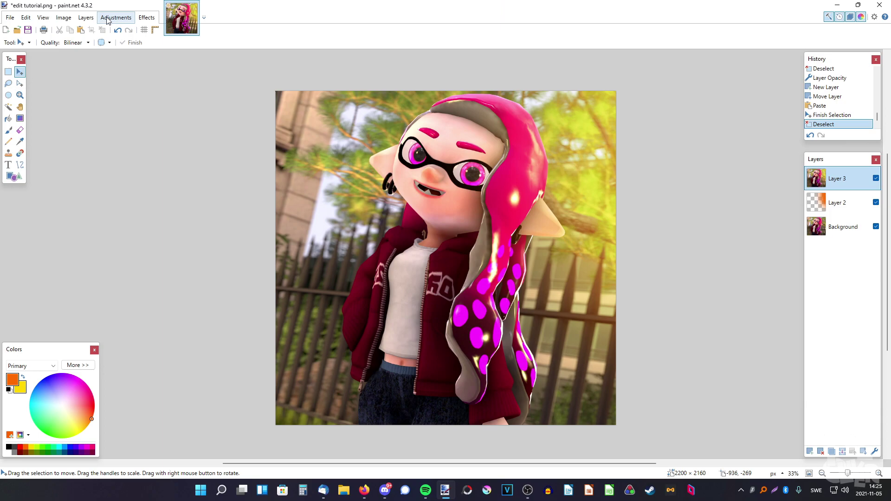
Apply Brightness / Contrast to the pasted layer with brightness -2 and contrast about 43.
click(107, 18)
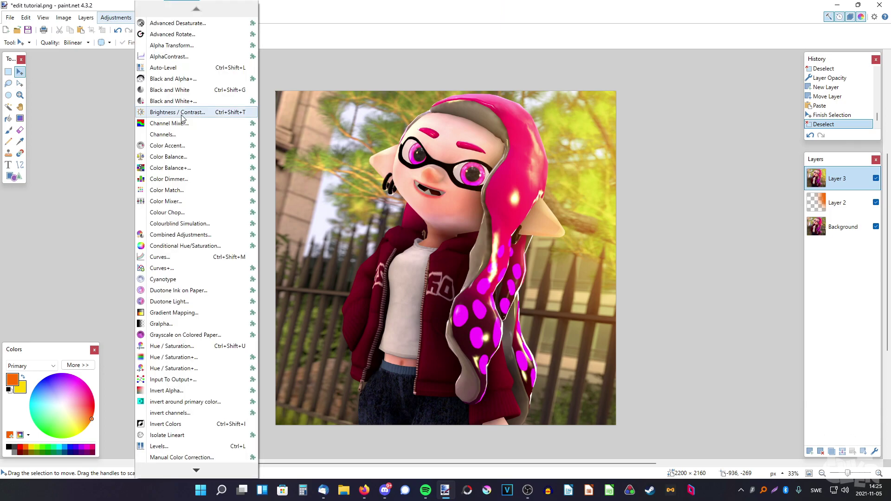
click(182, 115)
drag(460, 191, 257, 230)
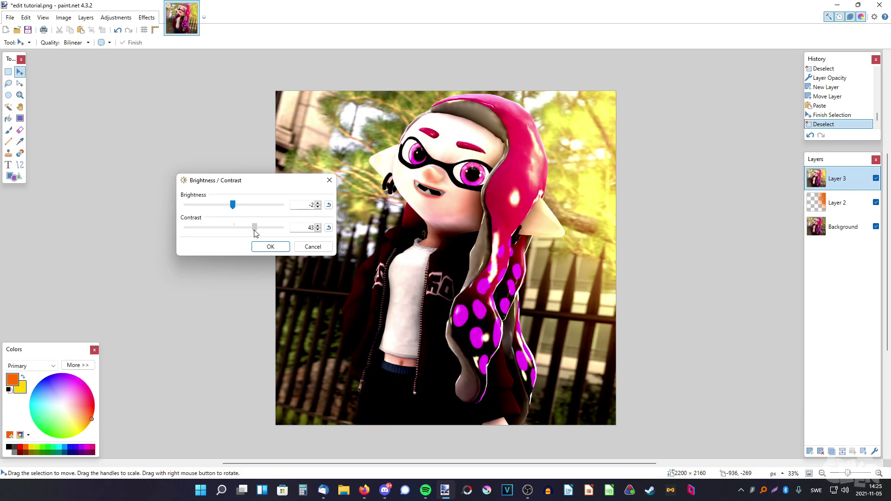
click(278, 245)
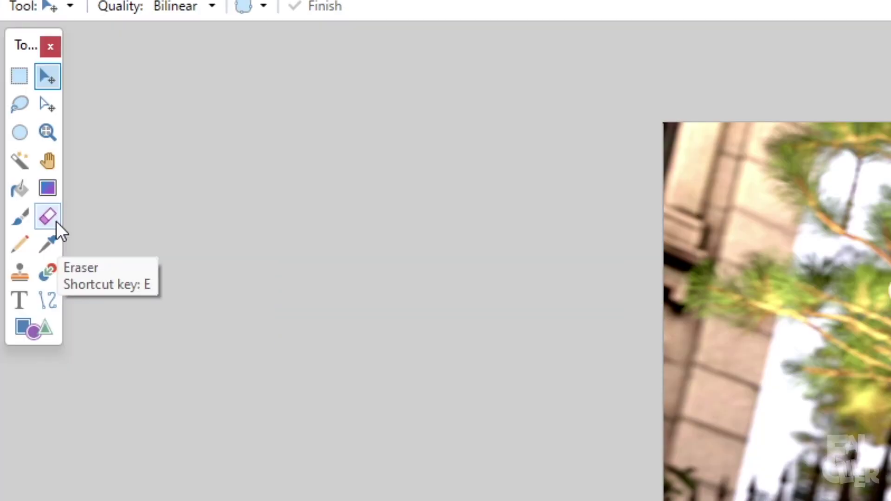
Erase the left and lower parts of the contrast layer with the Eraser, keeping the effect around the upper-right glow.
click(24, 131)
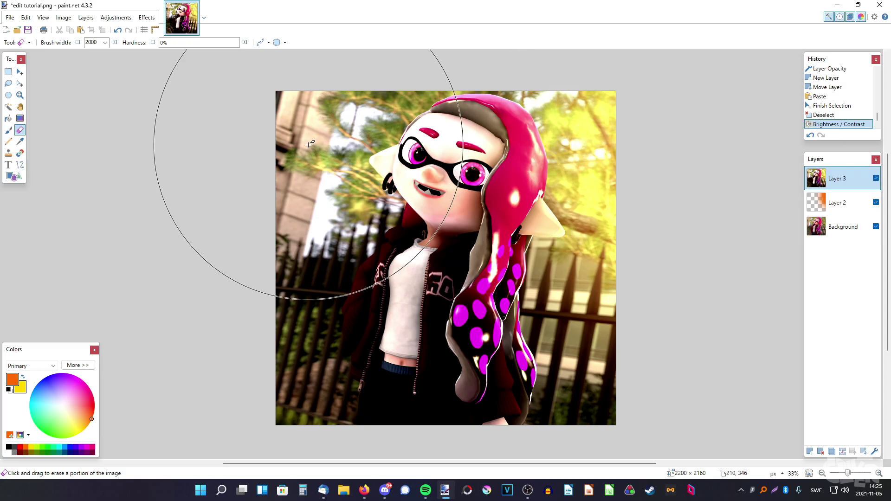
mouse_move(386, 124)
mouse_down()
mouse_move(366, 140)
mouse_move(331, 279)
mouse_move(541, 366)
mouse_up()
click(547, 368)
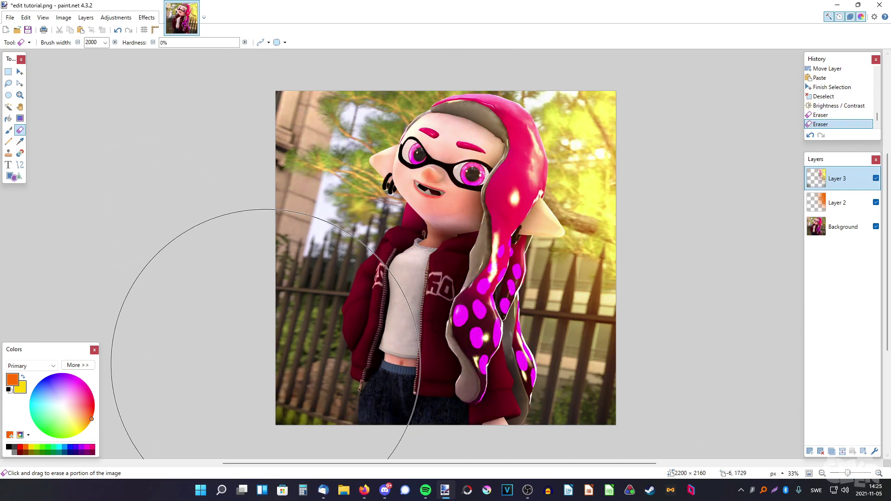
click(265, 362)
Hide and show Layer 3 twice to compare the image with and without the contrast effect.
click(876, 178)
click(875, 178)
click(875, 178)
click(876, 178)
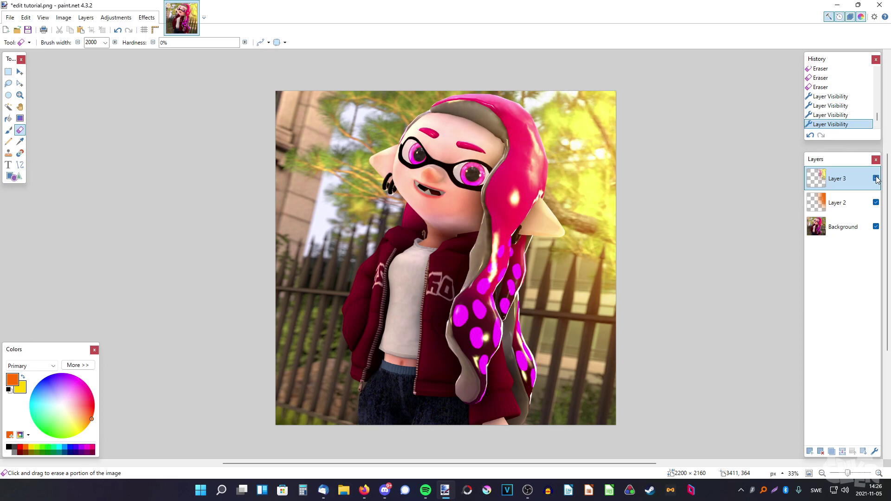
Try moving all of Layer 3's pixels toward the lower left, undo the move and clear the selection.
key(ctrl+a)
key(m)
drag(478, 162, 318, 202)
key(ctrl+z)
key(ctrl+d)
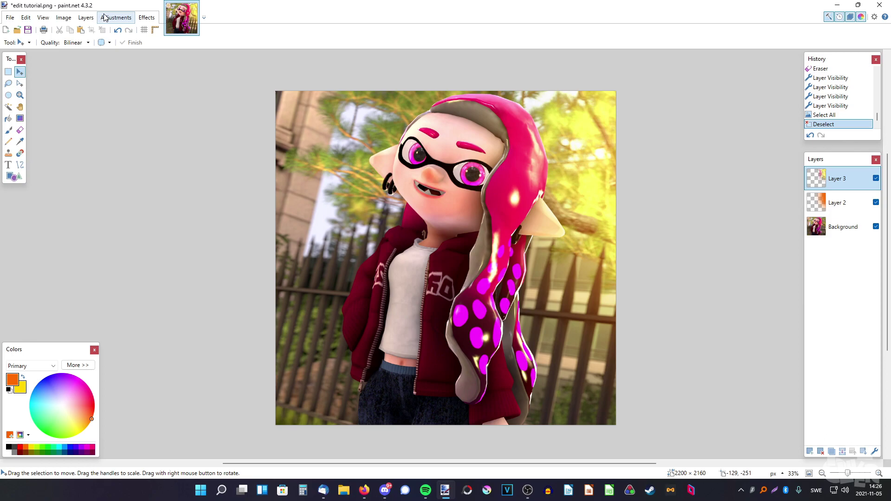
Apply Hue / Saturation to Layer 3 with the saturation at 104.
click(103, 17)
click(202, 346)
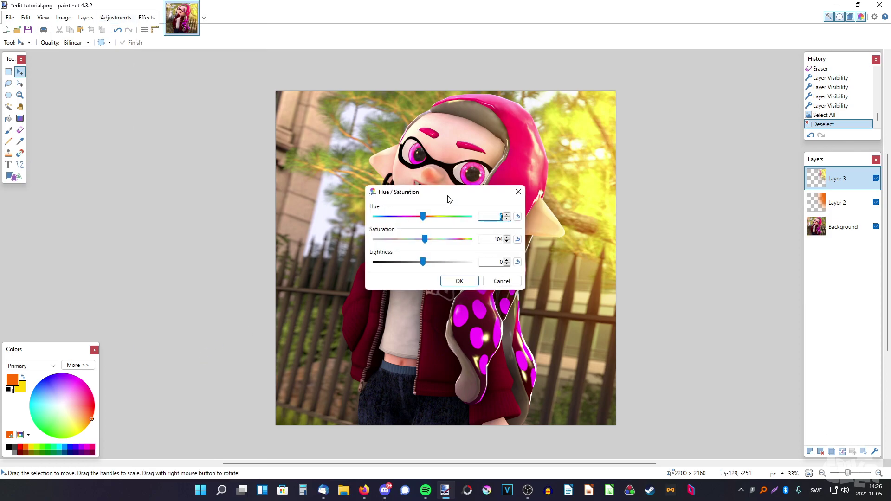
drag(448, 194, 184, 179)
click(183, 264)
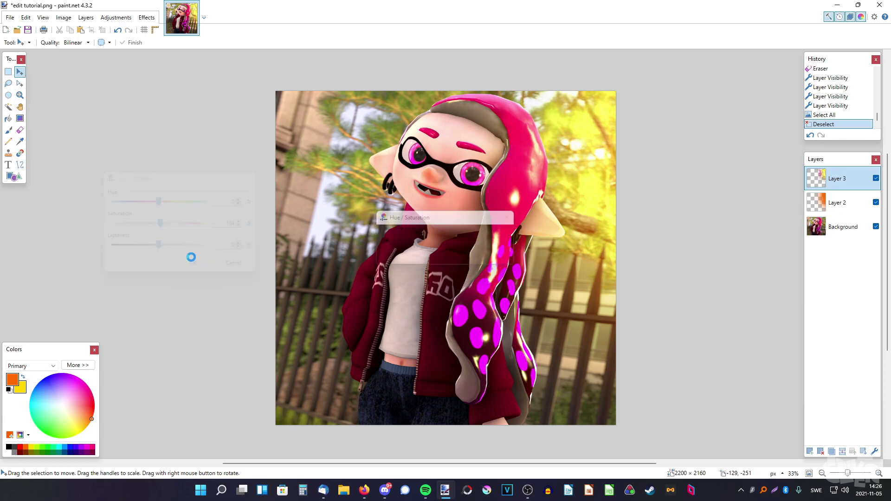
Try adding and deleting a layer, and add a new empty layer above Layer 3.
scroll(404, 238, down, 7)
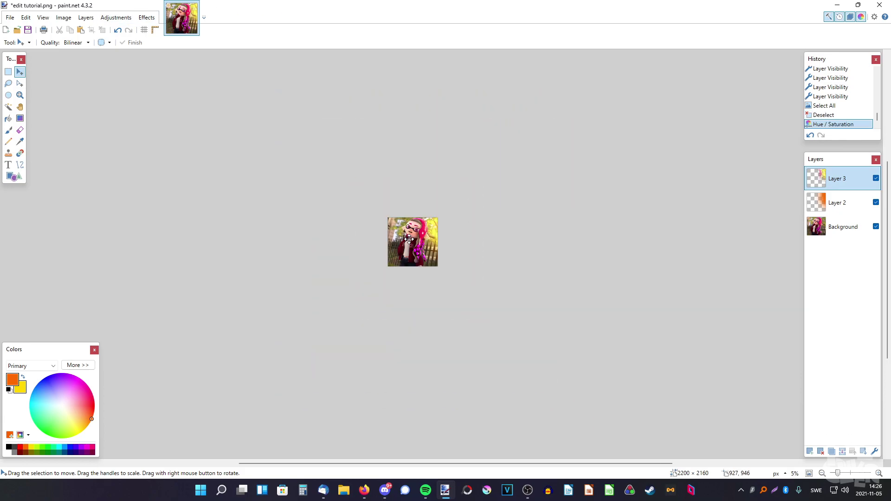
key(ctrl+b)
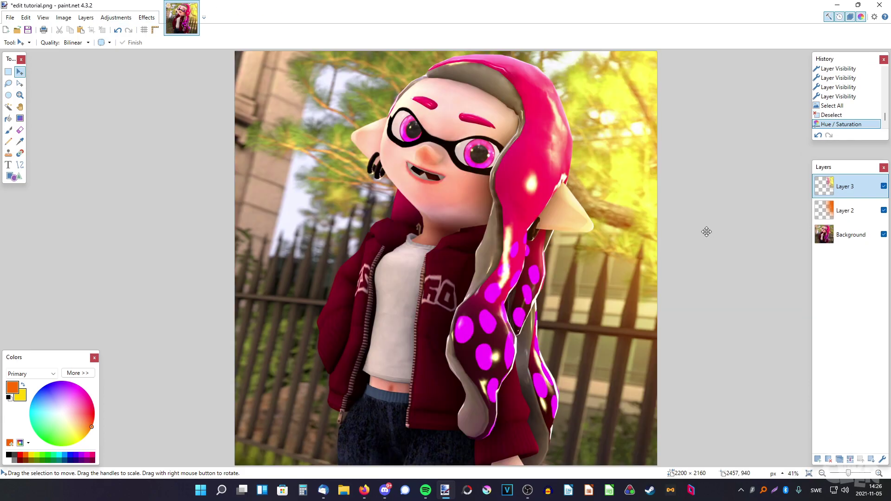
click(818, 459)
key(ctrl+shift+Delete)
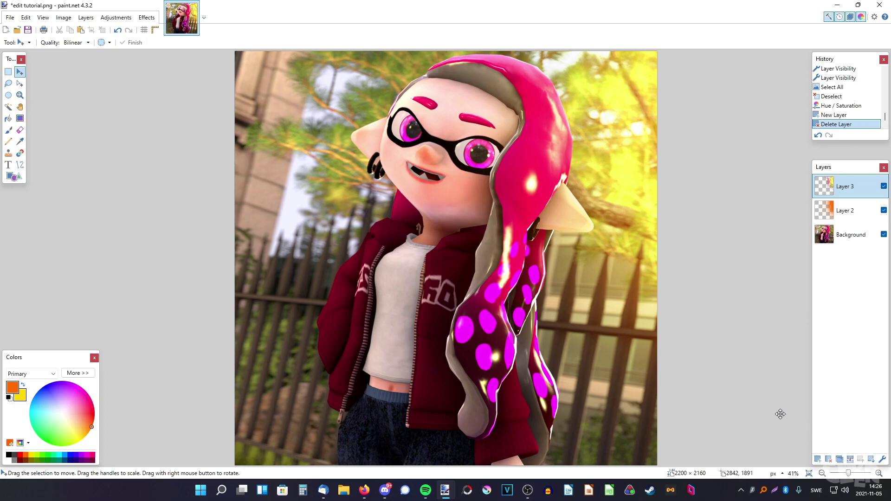
click(818, 459)
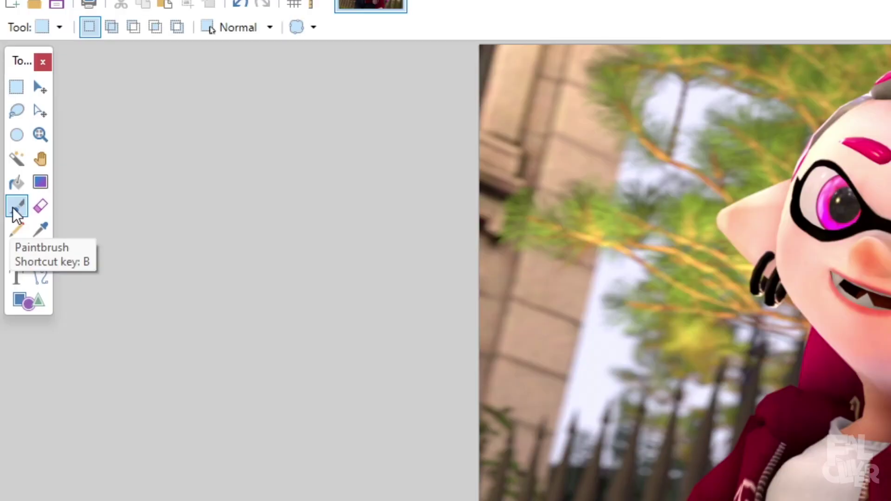
Set the paintbrush to width 300 and 78% hardness, and paint one orange dot on Layer 4 near the image's upper-left corner.
click(8, 130)
scroll(96, 42, down, 7)
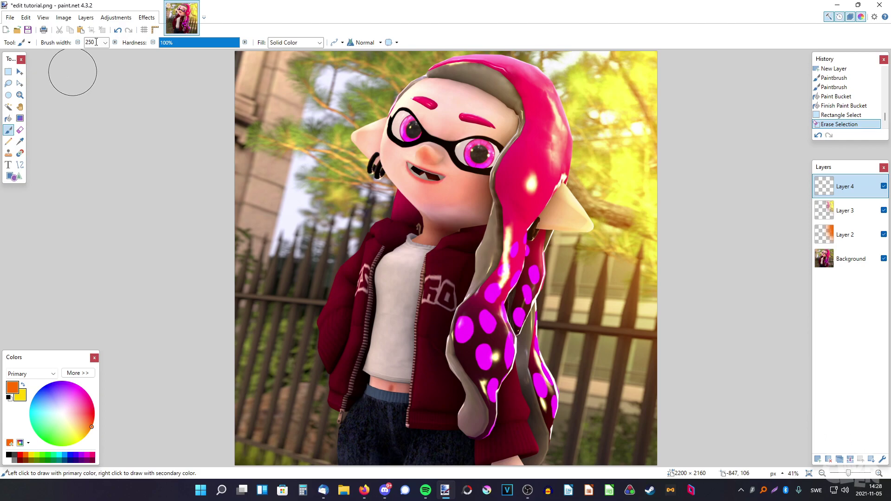
click(225, 54)
key(ctrl+z)
drag(234, 47, 222, 47)
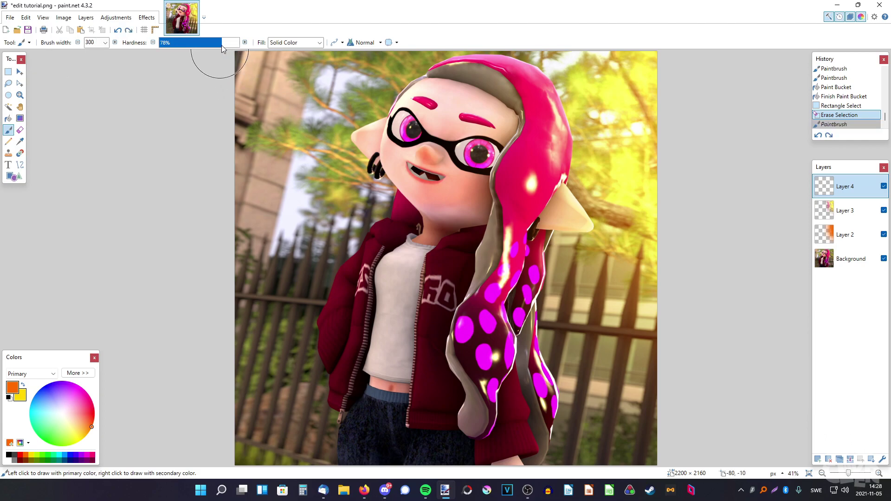
click(290, 121)
Set Layer 4's blend mode to Additive and reduce the layer's opacity.
click(882, 459)
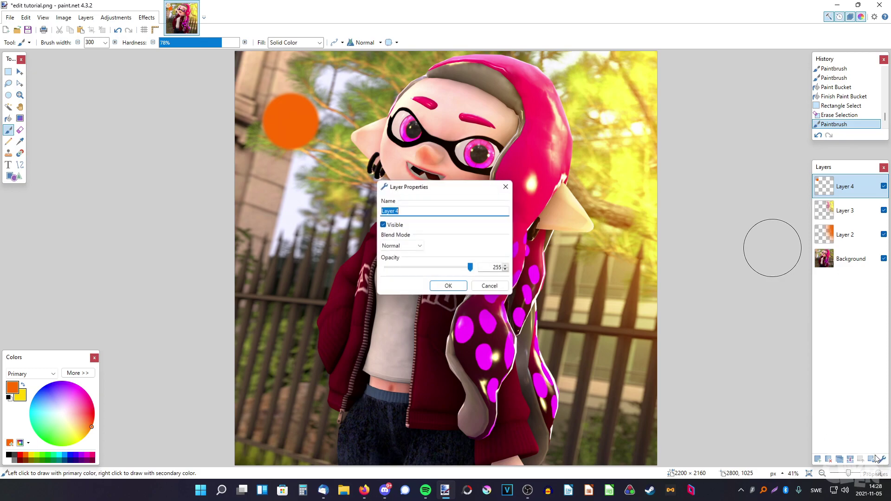
click(392, 248)
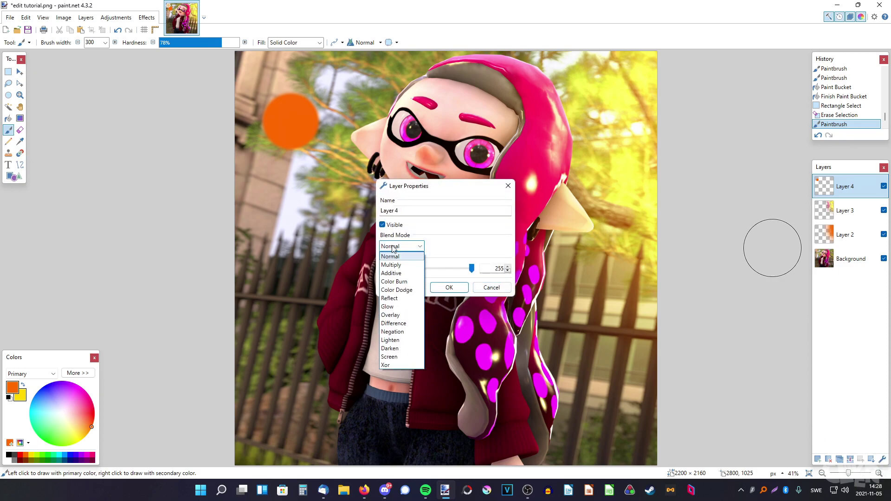
click(393, 273)
drag(471, 269, 433, 269)
click(449, 287)
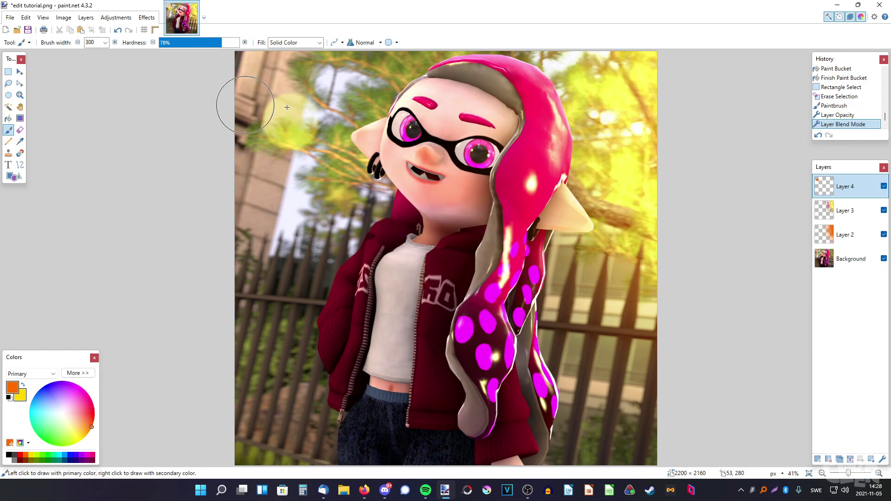
Paint four more dots over the background on Layer 4 with brush widths of 300, 175 and 85, lowering the hardness to 65%.
click(599, 368)
scroll(98, 42, up, 5)
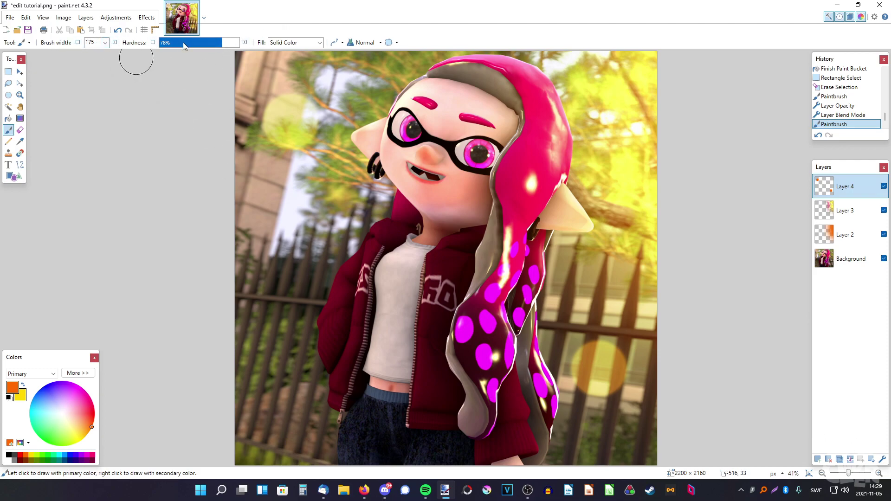
click(275, 358)
click(380, 64)
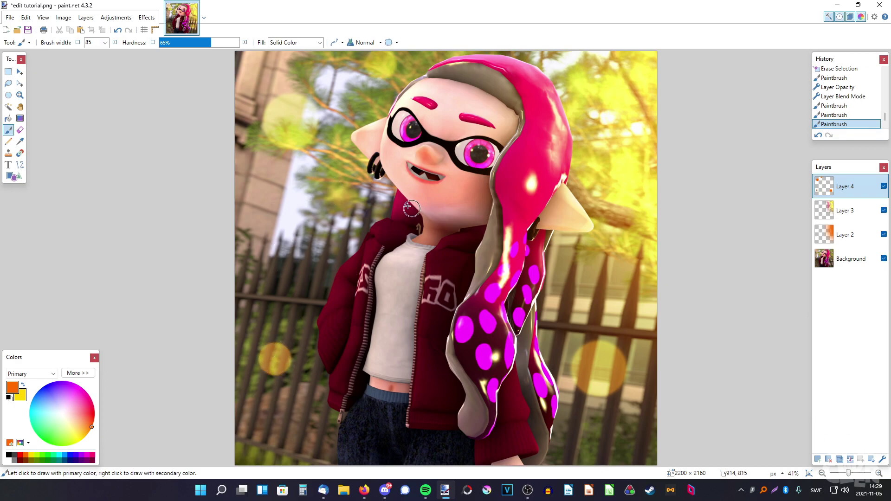
click(407, 206)
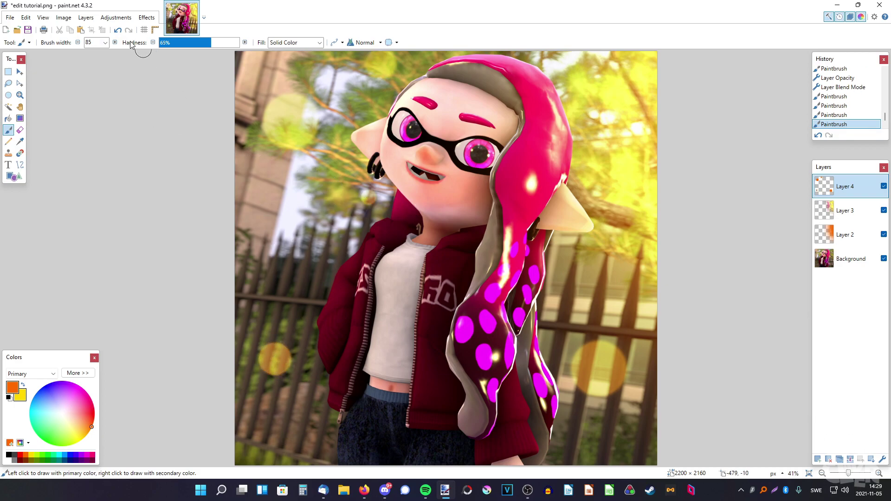
Paint tiny dots on Layer 4 beside the hair and on the lower fence with brush width 30, lowering the hardness to 43%.
scroll(100, 42, up, 9)
click(557, 252)
drag(202, 46, 193, 43)
click(317, 414)
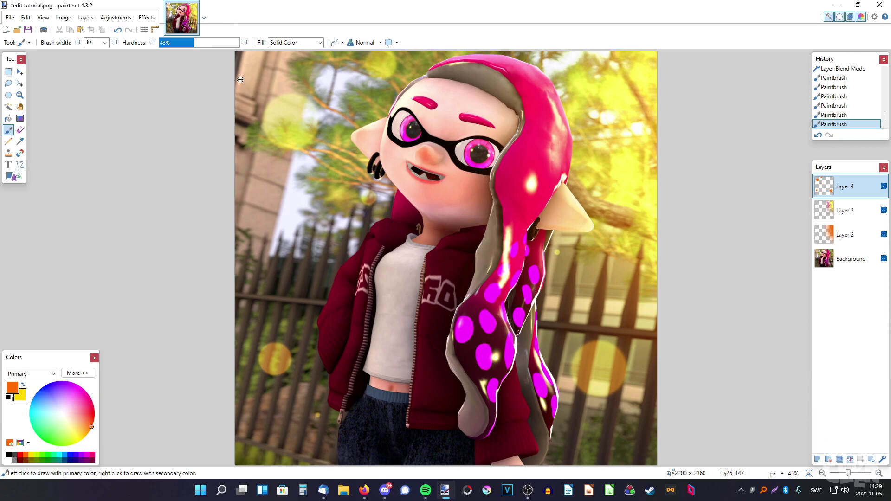
Undo the last brush stroke and try a larger dot near the jacket's lower edge with brush width 300 and 72% hardness.
click(119, 31)
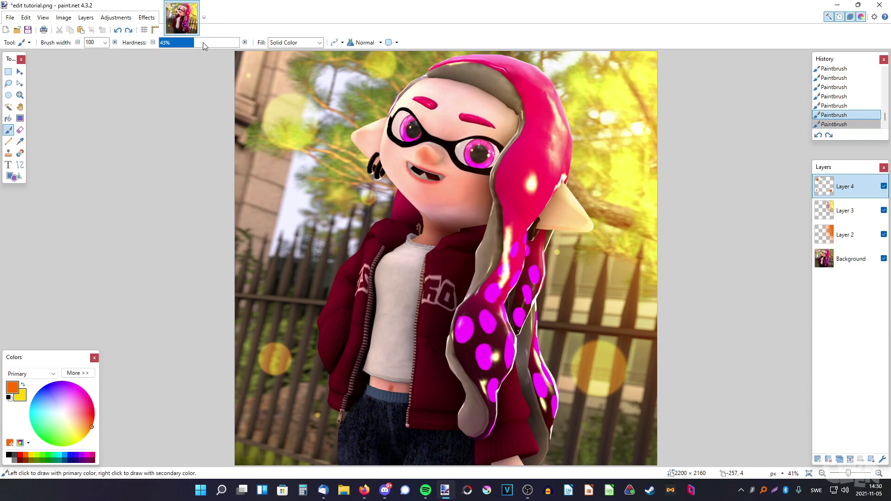
click(207, 43)
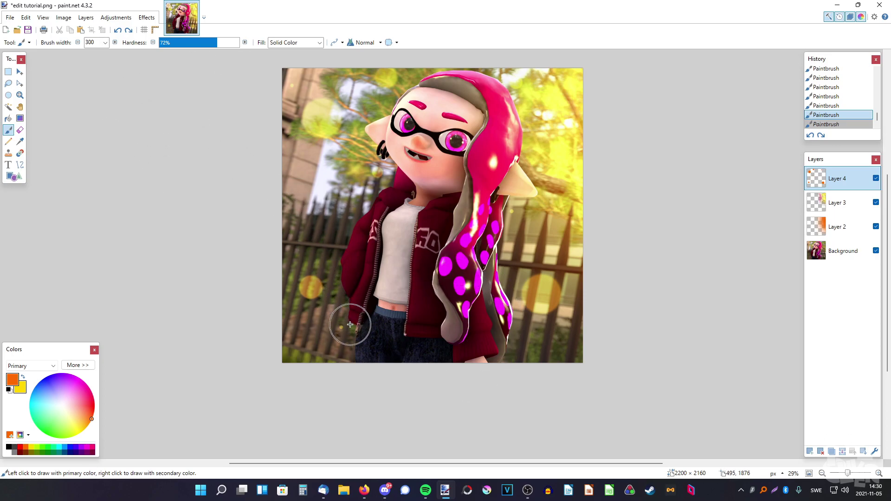
click(352, 324)
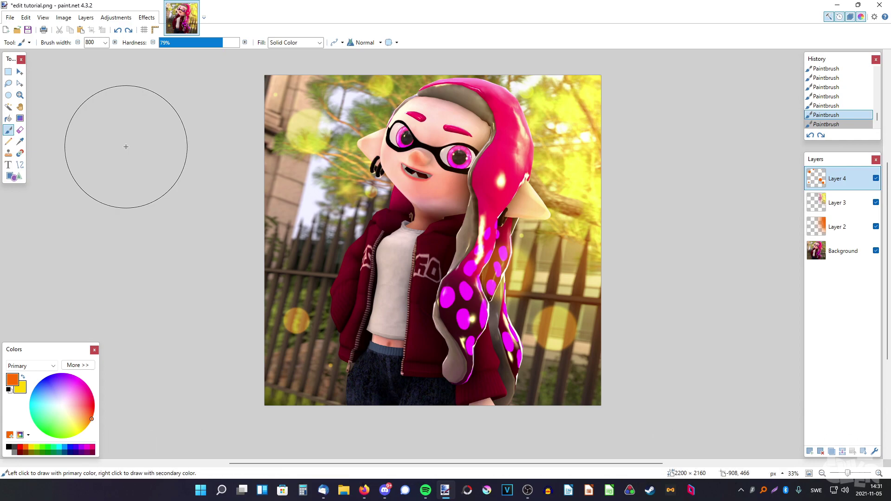
click(116, 17)
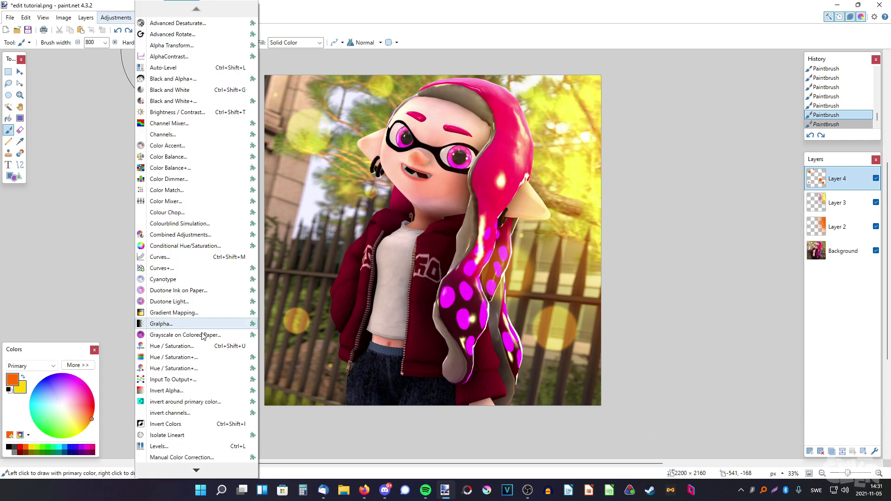
click(158, 346)
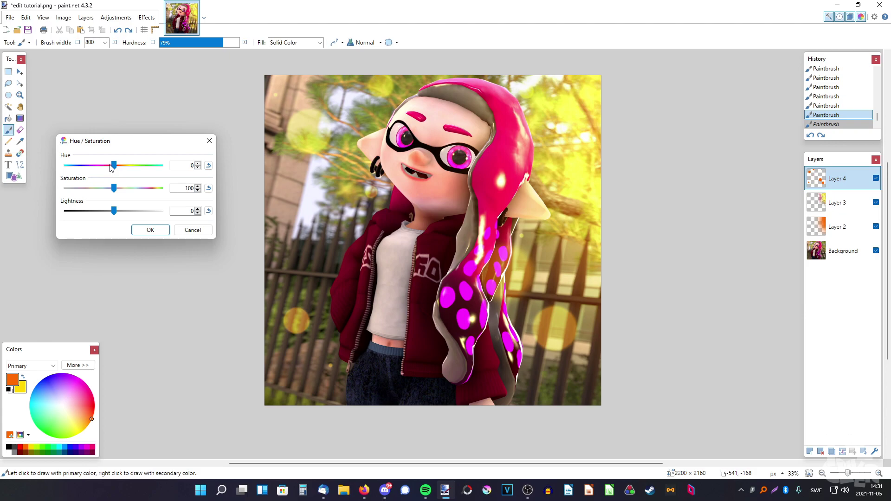
mouse_move(113, 168)
mouse_down()
mouse_move(96, 171)
mouse_move(119, 173)
mouse_move(111, 174)
mouse_up()
click(193, 229)
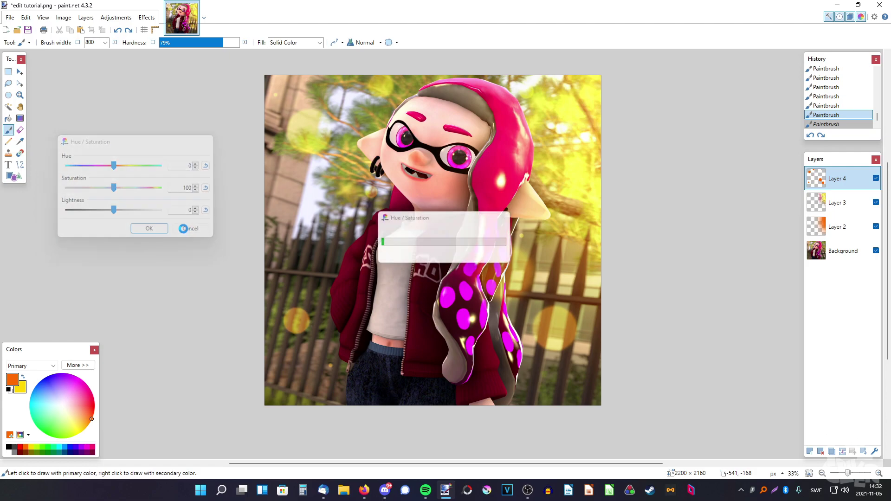
Apply a Brightness / Contrast adjustment to Layer 4, raising the brightness slightly.
key(ctrl+shift+t)
drag(347, 201, 126, 195)
click(199, 245)
click(199, 222)
drag(106, 224, 118, 225)
click(142, 264)
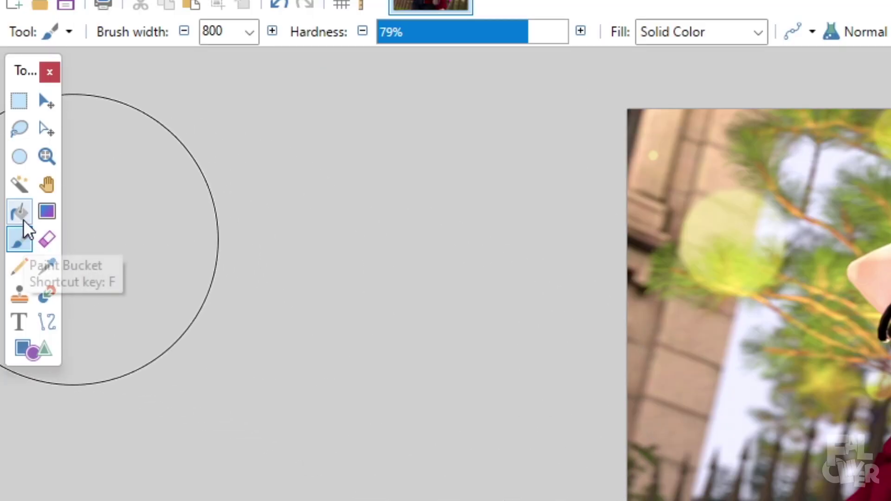
Fill a new layer above Layer 4 with solid orange, and set it to Overlay blend mode with opacity 55.
click(24, 219)
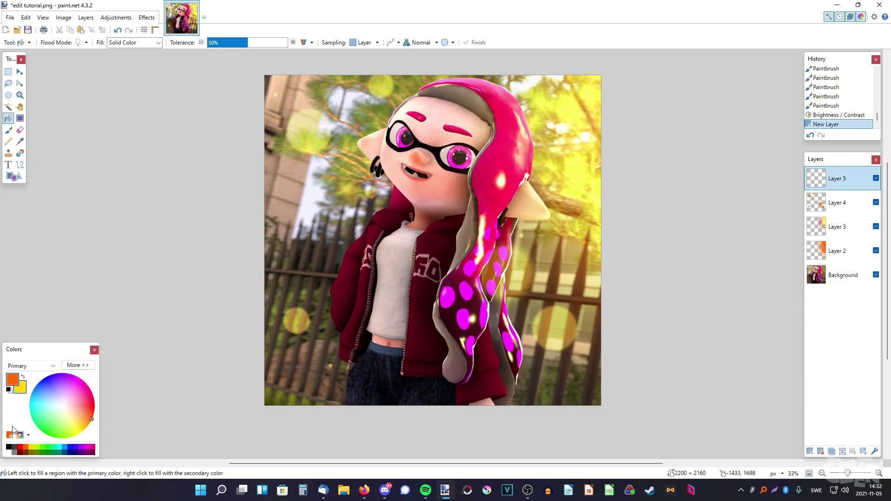
click(308, 218)
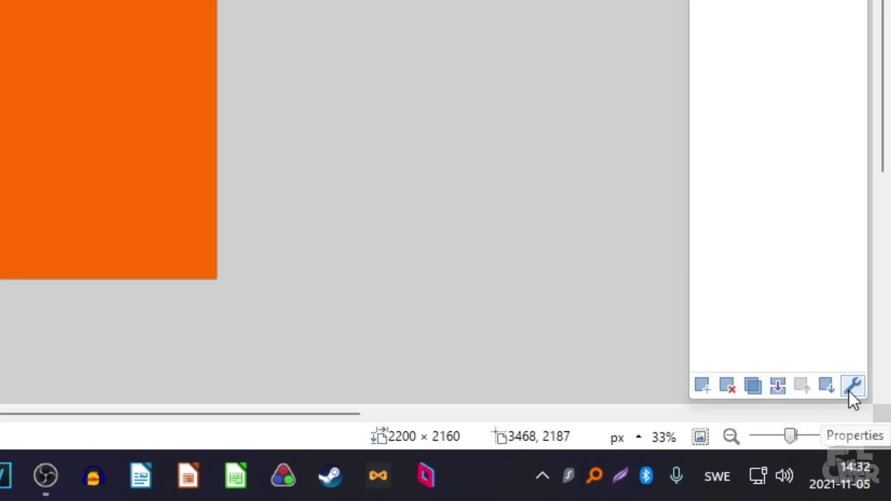
click(874, 451)
drag(745, 197, 215, 114)
click(139, 204)
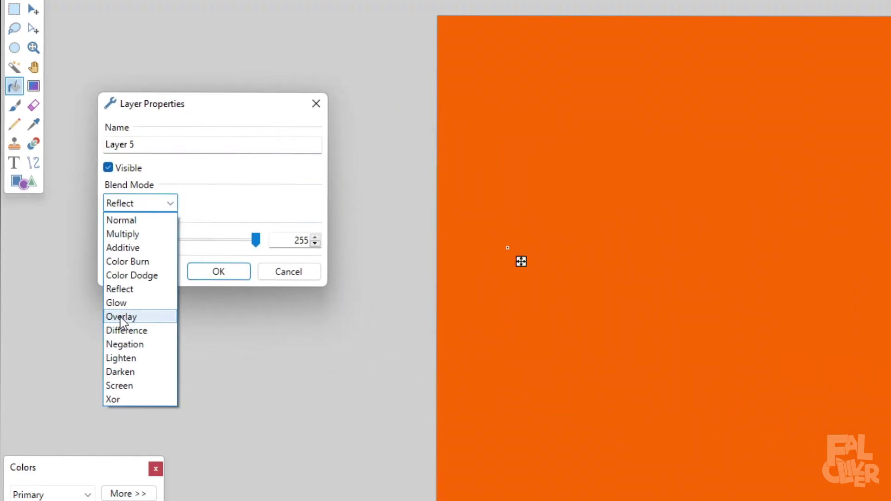
click(122, 316)
drag(156, 212, 89, 216)
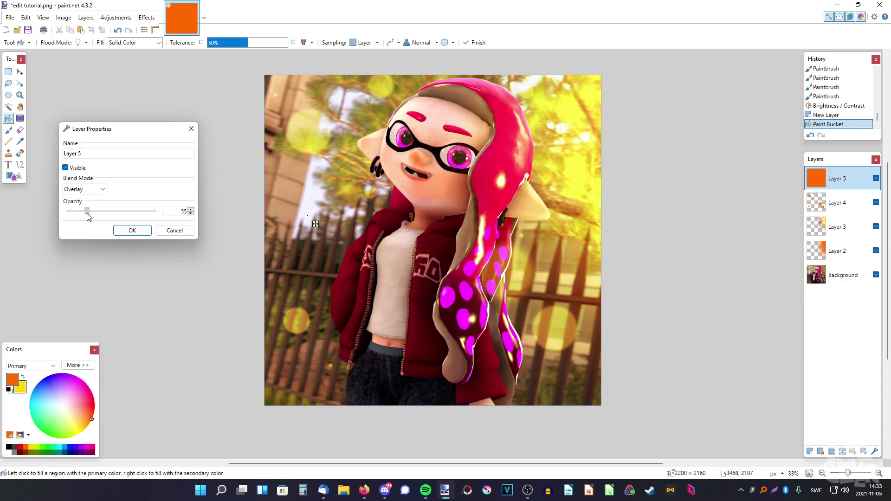
click(132, 230)
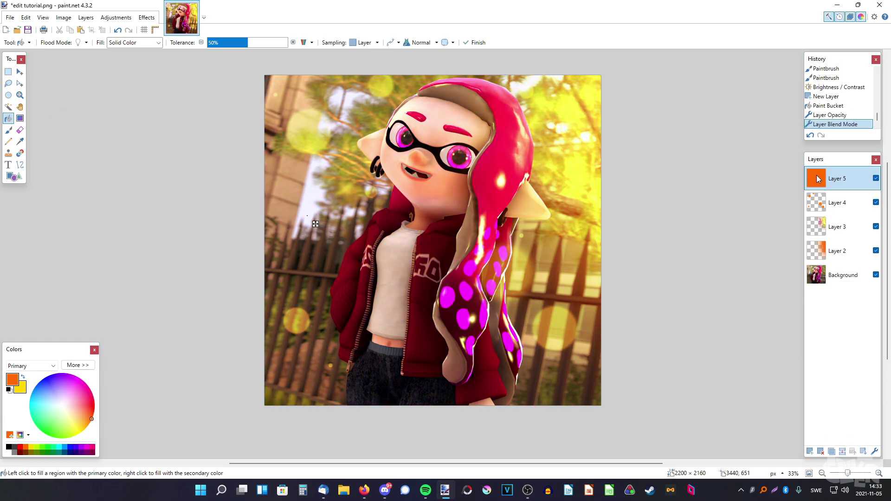
Change Layer 5's fill color to blue, and set the layer to Difference blend mode with opacity 25.
drag(52, 394, 41, 381)
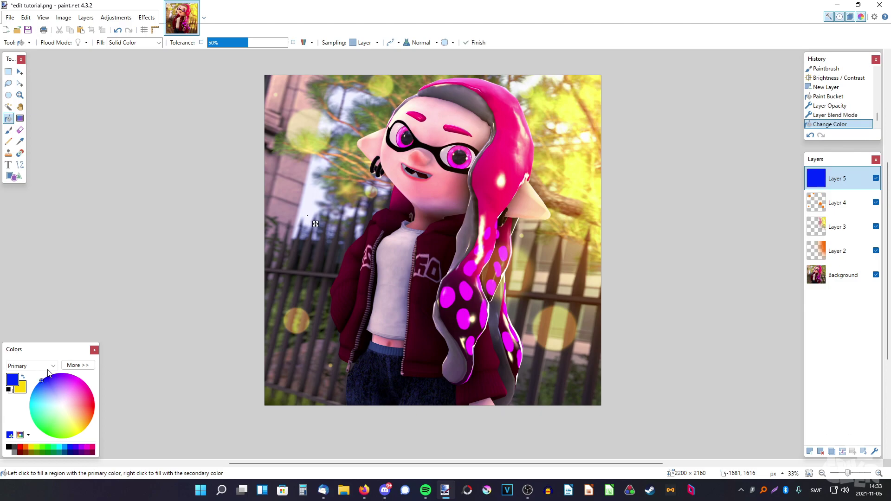
drag(41, 380, 32, 409)
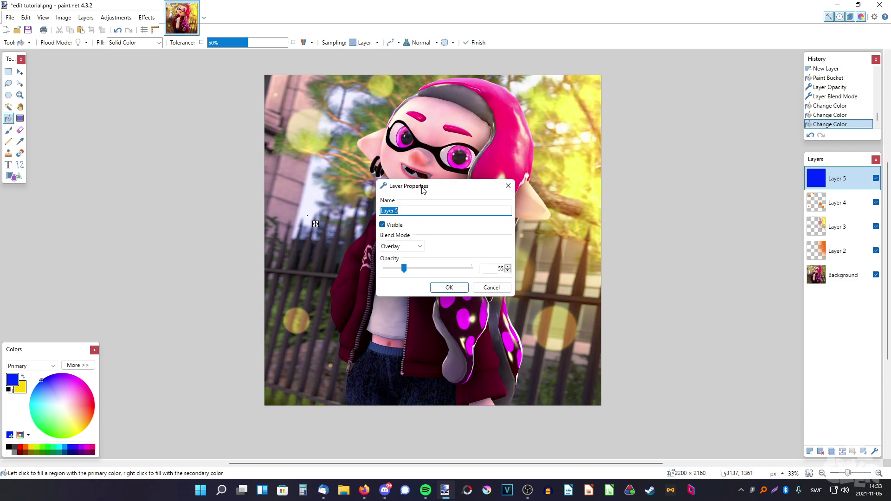
drag(423, 188, 134, 158)
click(116, 216)
click(116, 224)
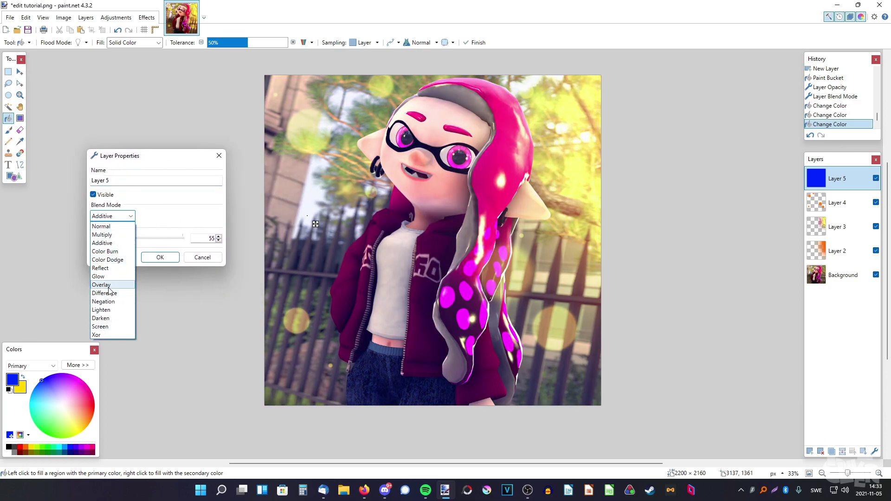
click(110, 292)
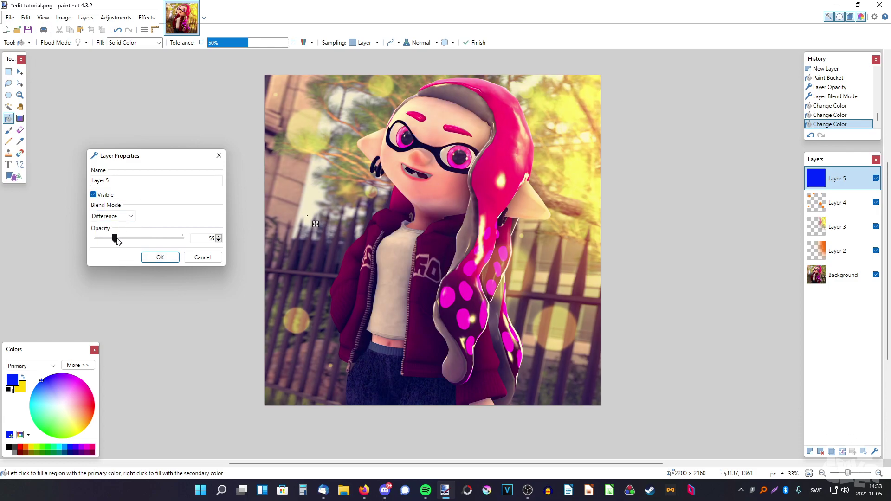
mouse_move(117, 239)
mouse_down()
mouse_move(93, 243)
mouse_move(107, 245)
mouse_up()
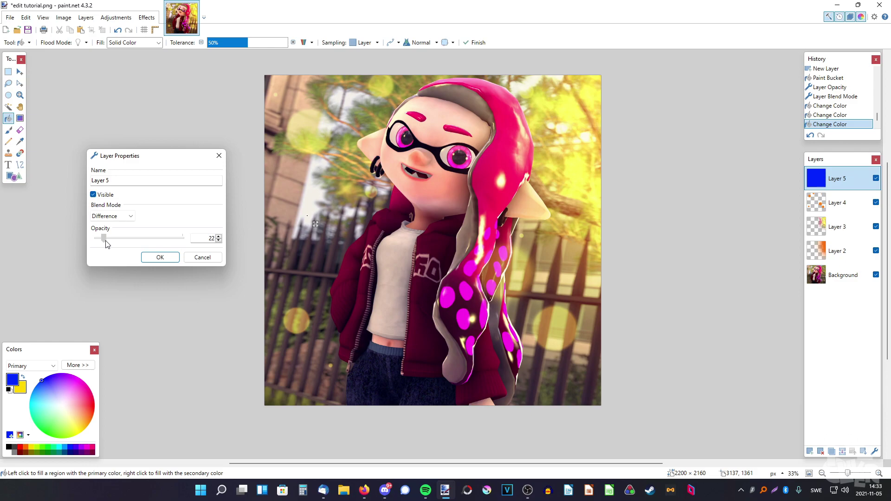
click(154, 255)
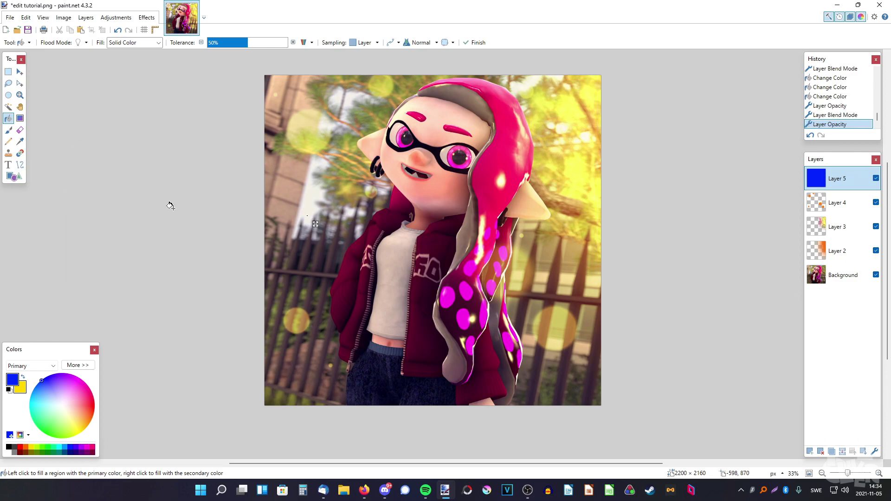
Examine the blend mode options in Layer 5's properties.
key(s)
key(F4)
click(401, 246)
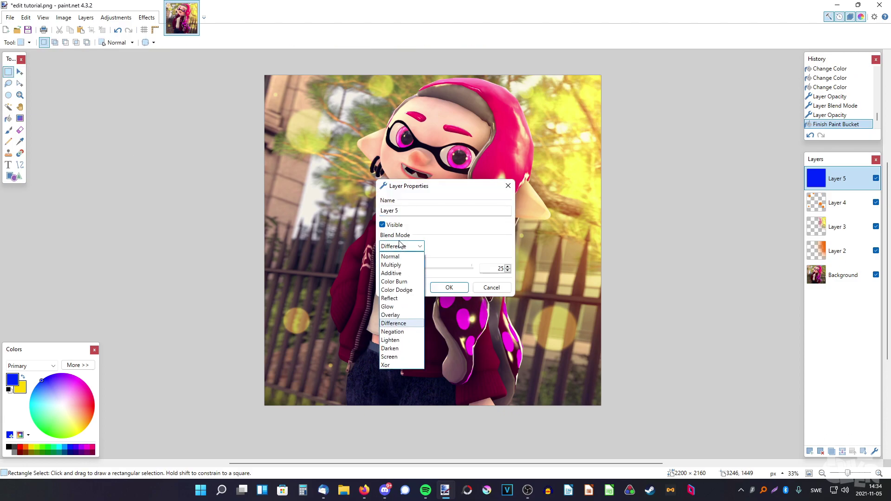
click(488, 292)
click(489, 291)
key(F4)
drag(429, 191, 207, 177)
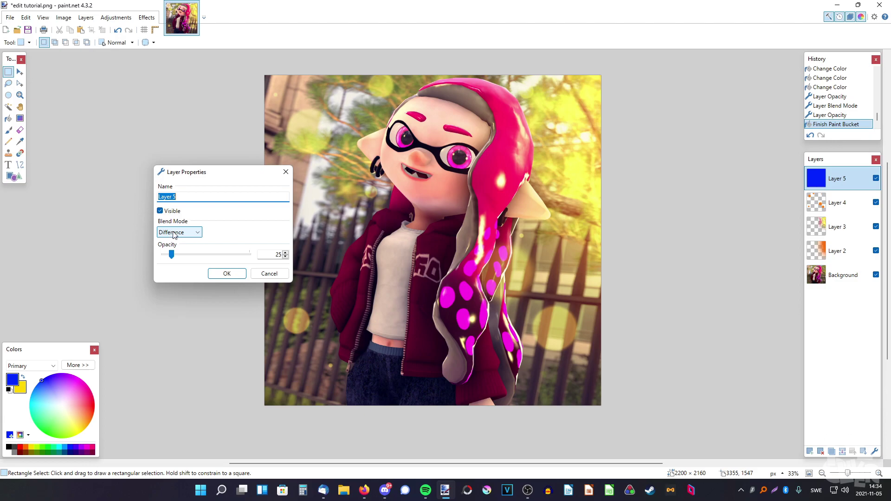
click(179, 232)
click(179, 232)
click(269, 274)
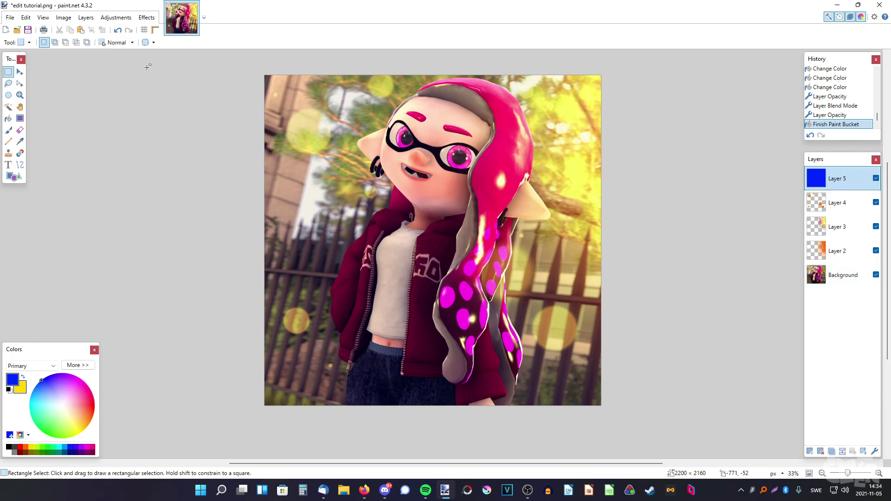
Flatten the image to copy the merged picture, and undo the flattening to restore the separate layers.
click(63, 18)
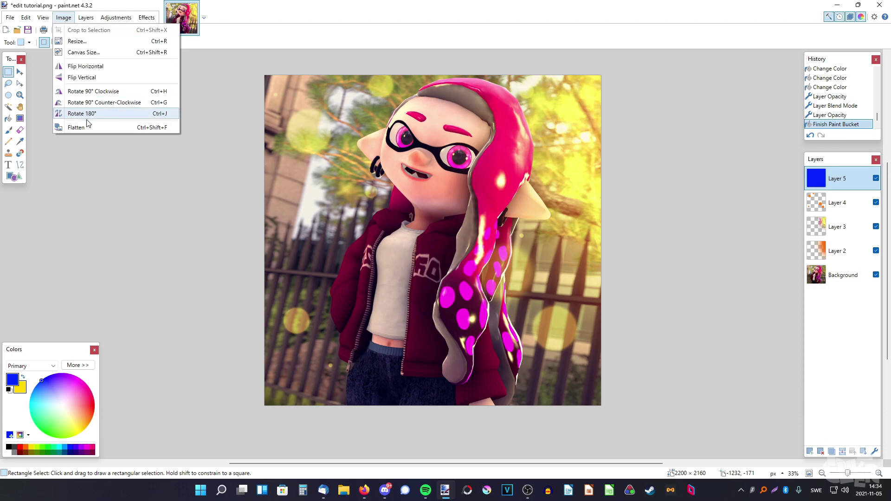
click(75, 128)
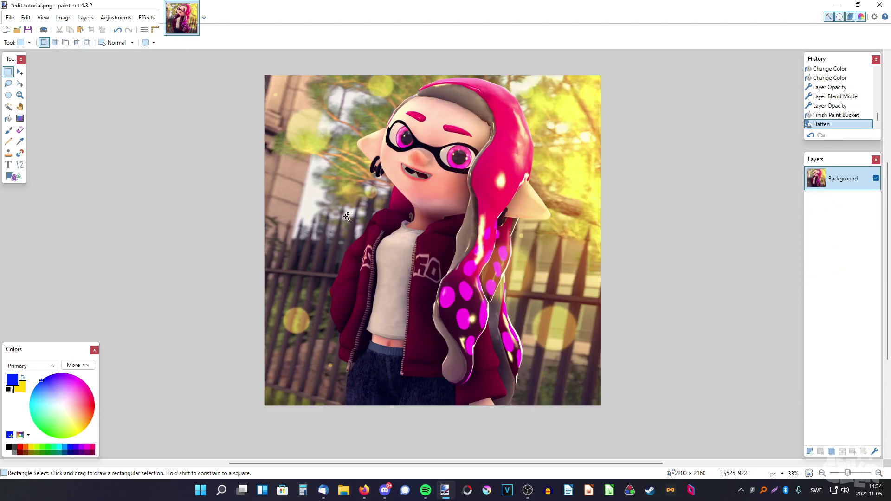
click(810, 135)
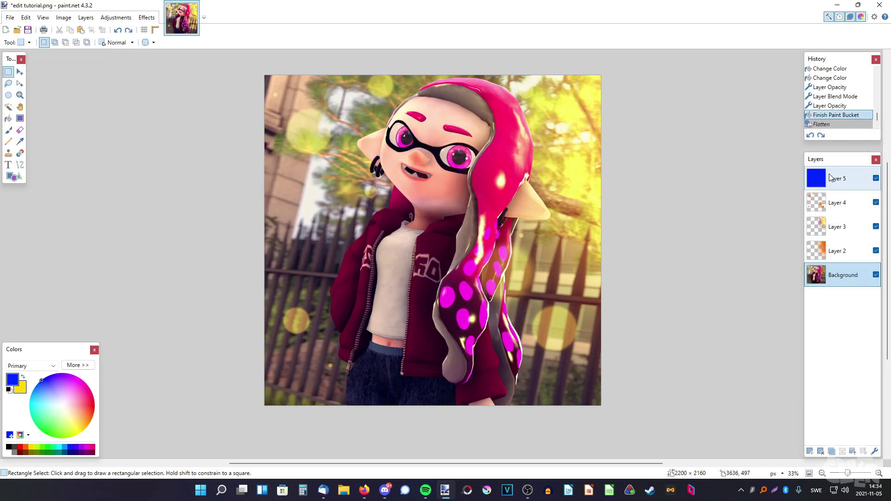
Add a new layer at the top of the stack, paste the merged picture into it and clear the selection.
click(810, 451)
drag(841, 278, 824, 183)
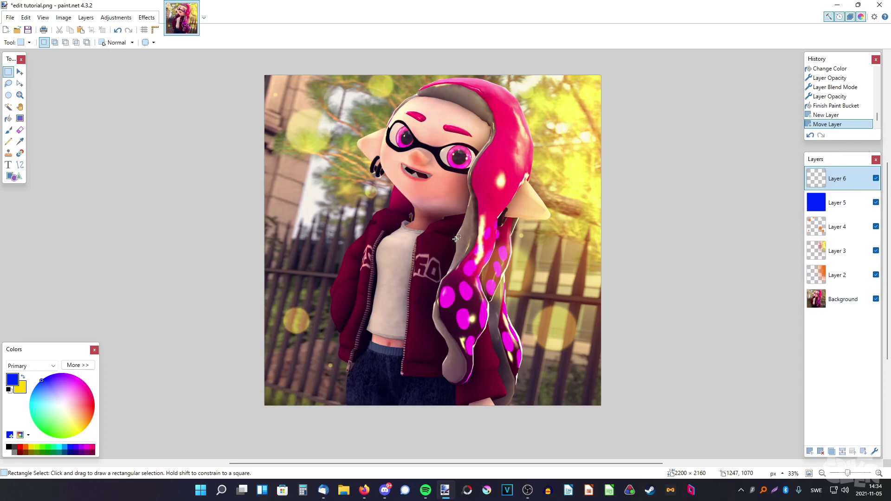
key(ctrl+v)
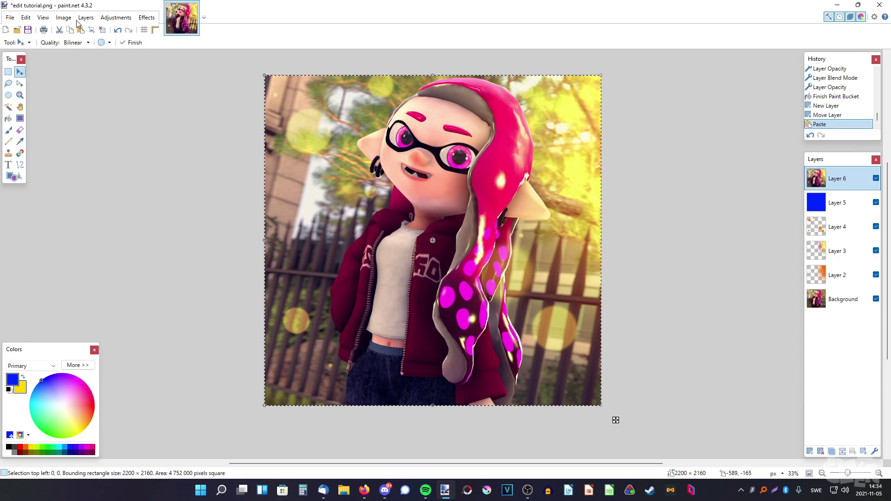
key(ctrl+d)
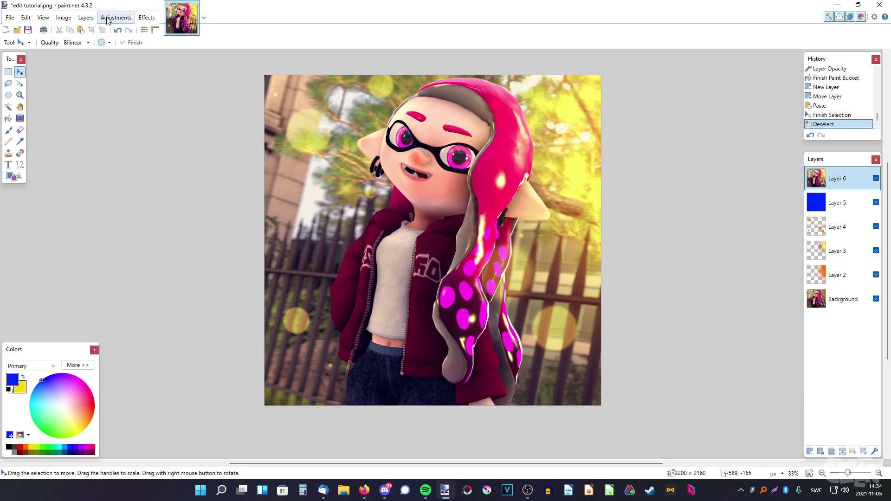
Apply a Brightness / Contrast adjustment to the merged picture on Layer 6.
click(108, 18)
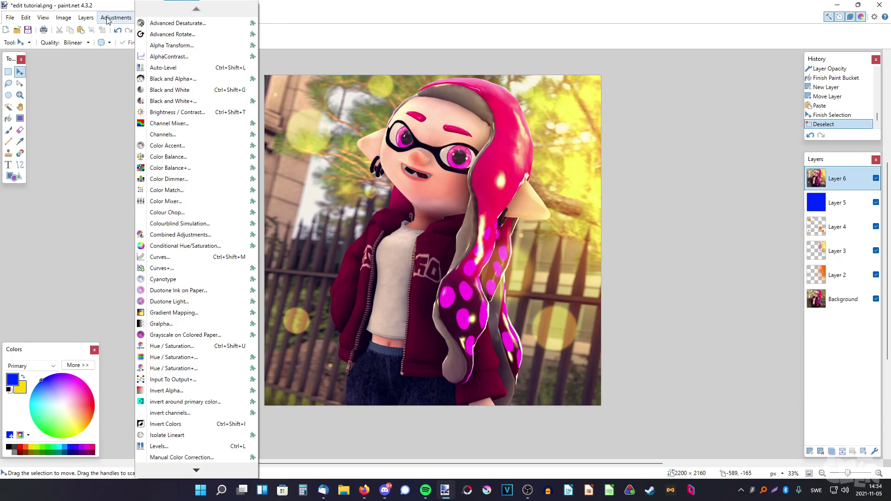
click(184, 116)
click(237, 174)
drag(143, 197, 143, 178)
click(179, 216)
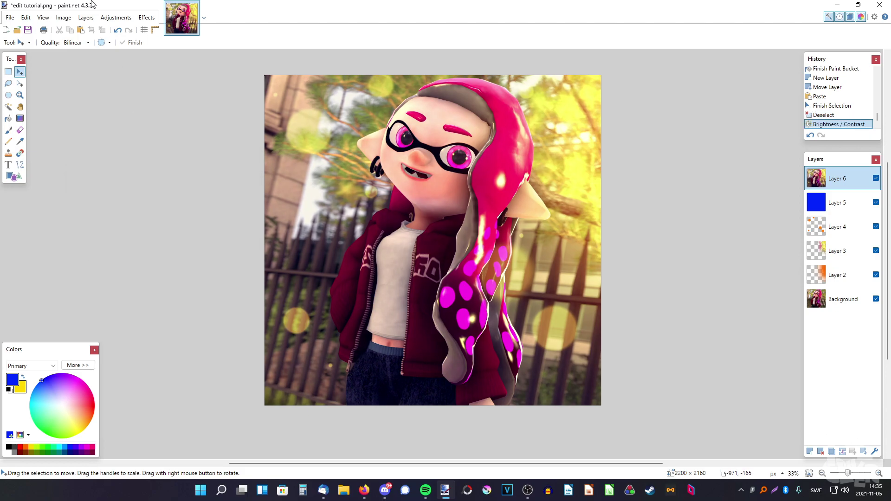
Apply a Hue / Saturation adjustment to Layer 6 with saturation at about 103.
click(116, 18)
click(164, 348)
drag(419, 186, 136, 185)
click(134, 235)
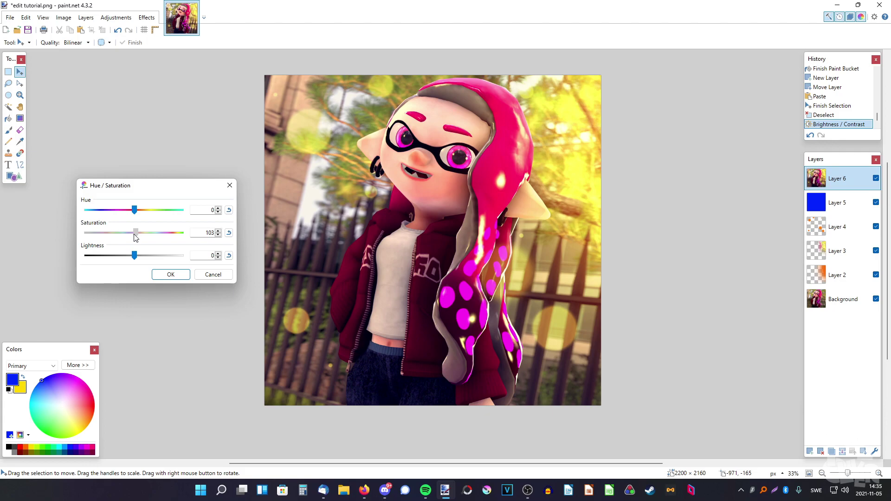
click(170, 274)
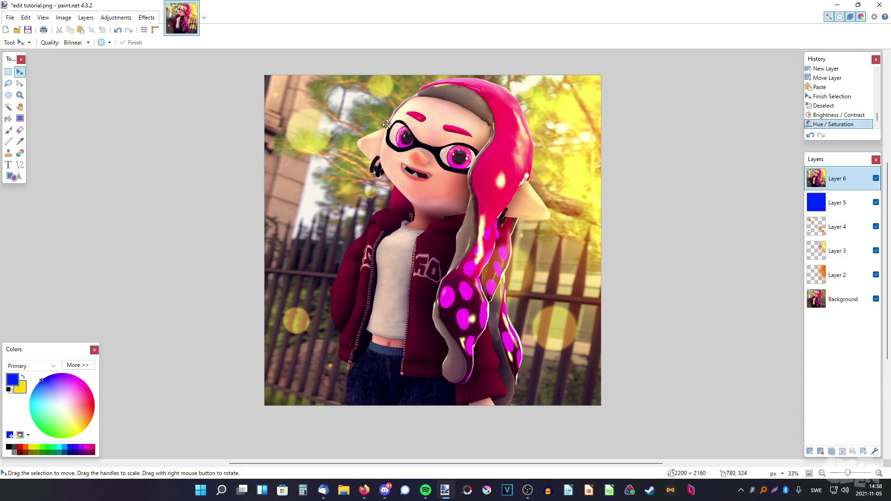
Add a new layer and paint a soft magenta glow over both eyes with a 0% hardness brush, about 375 to 425 wide.
click(810, 452)
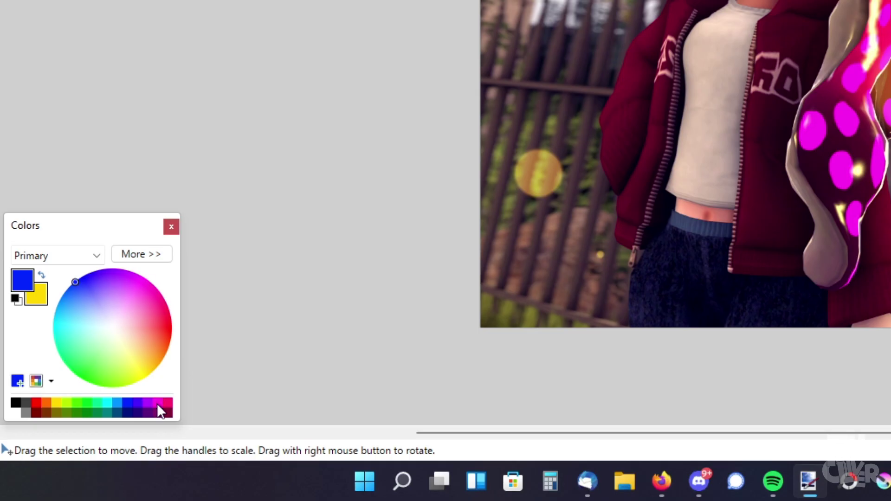
click(86, 447)
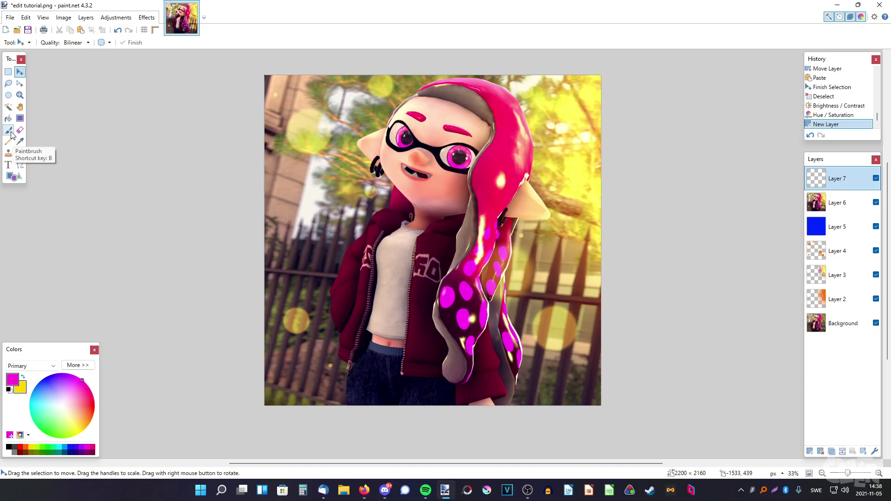
click(8, 130)
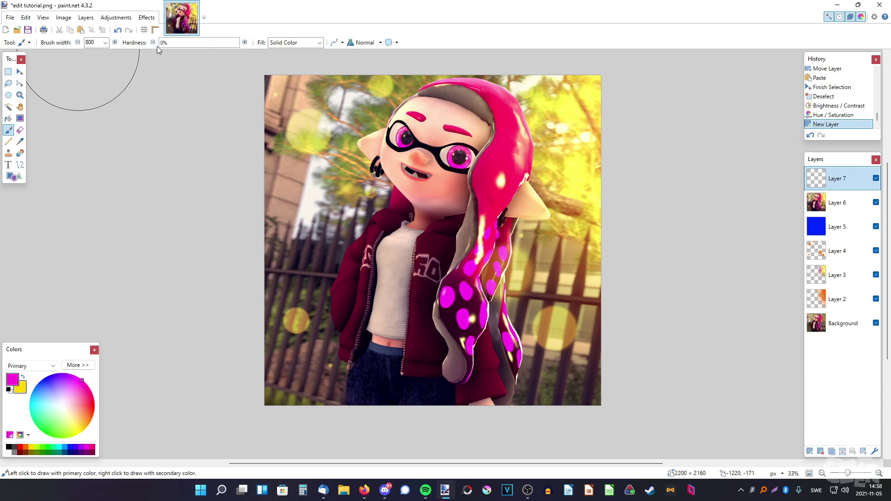
scroll(104, 43, up, 6)
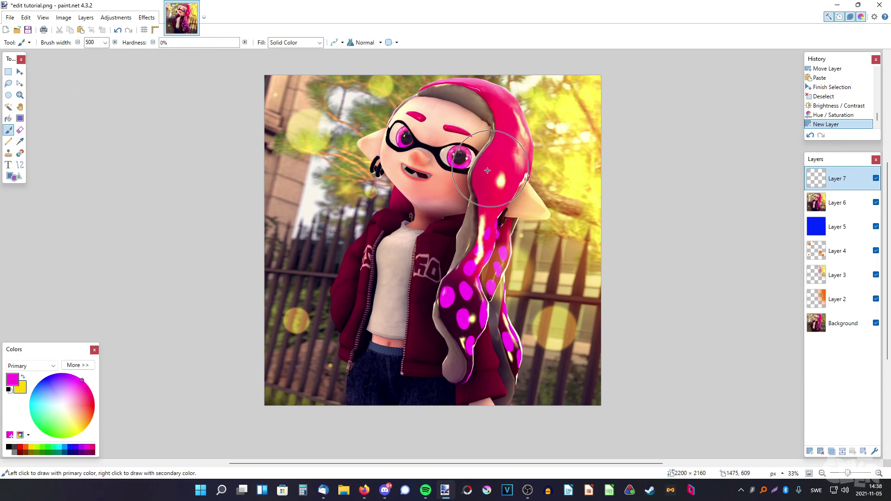
scroll(98, 42, up, 2)
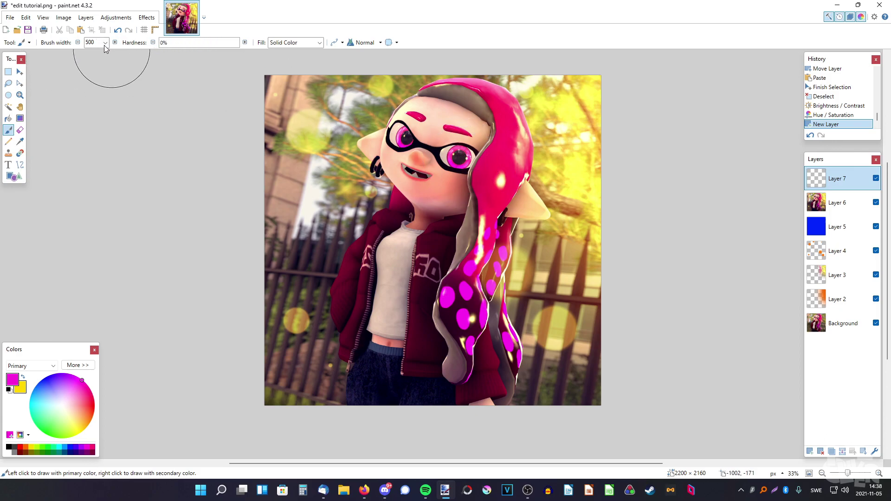
click(459, 158)
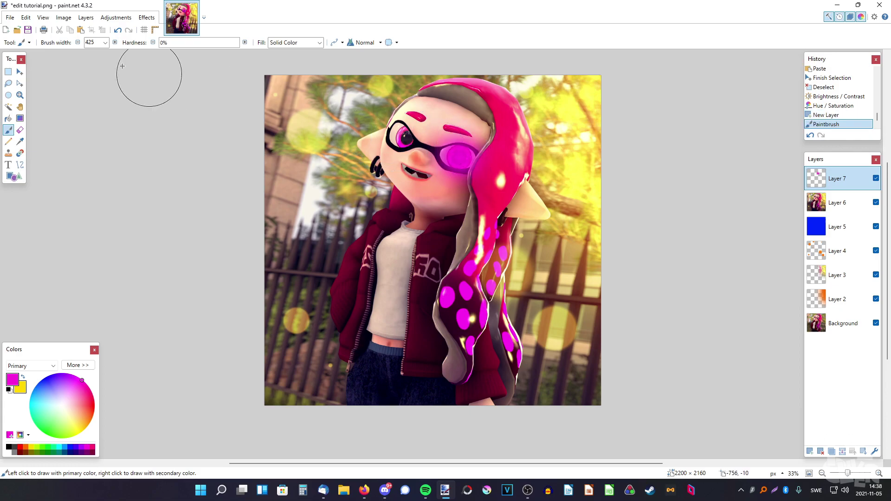
scroll(96, 42, up, 2)
click(406, 135)
Set the eye-glow layer's blend mode to Screen after trying Additive, and reduce its opacity.
click(873, 453)
click(124, 215)
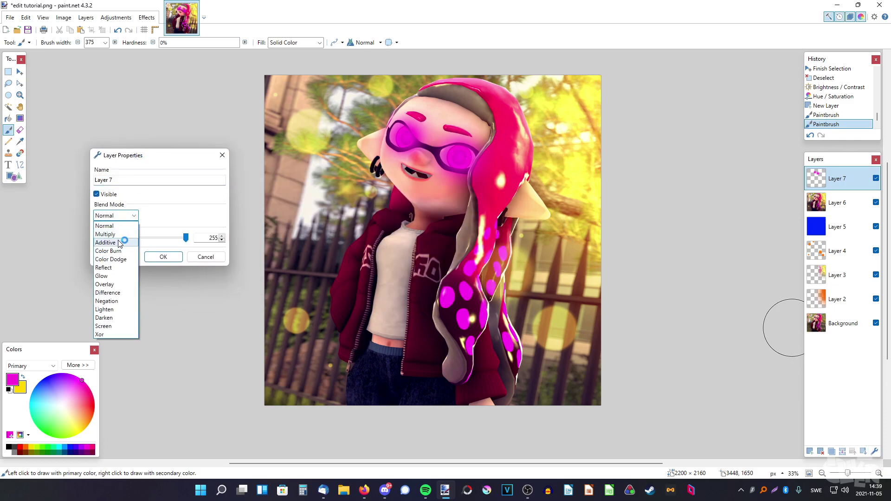
click(120, 242)
click(116, 216)
click(108, 328)
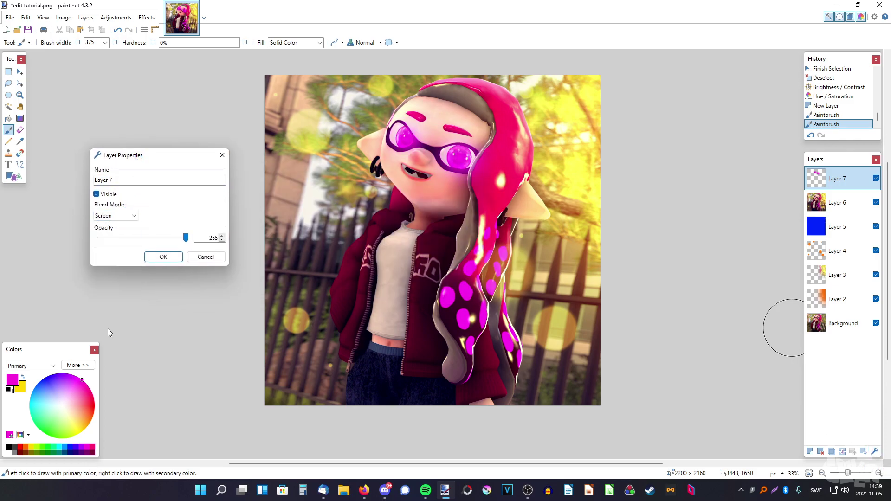
click(144, 238)
drag(144, 238, 114, 237)
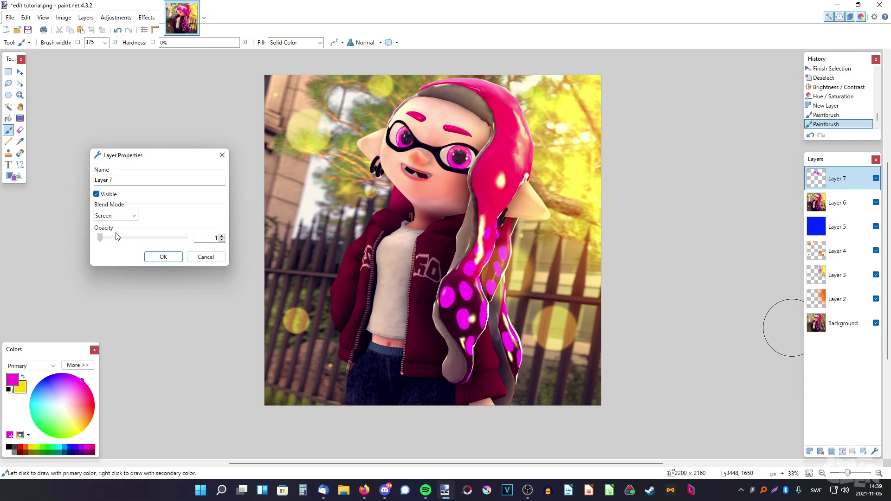
key(Return)
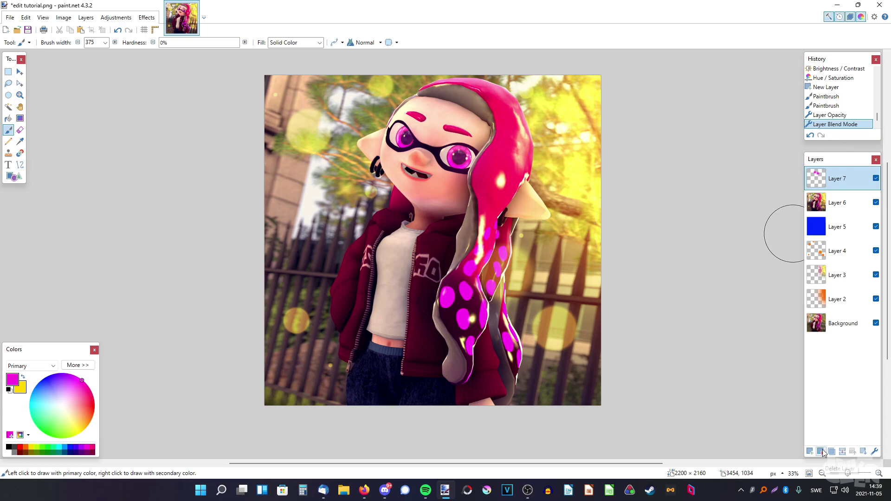
Delete the eye-glow layer, Layer 7.
key(ctrl+shift+Delete)
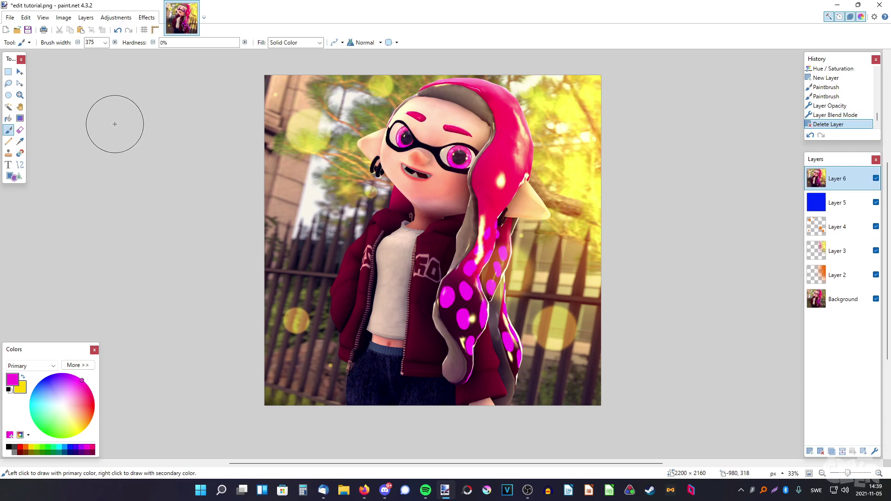
double_click(847, 179)
key(Escape)
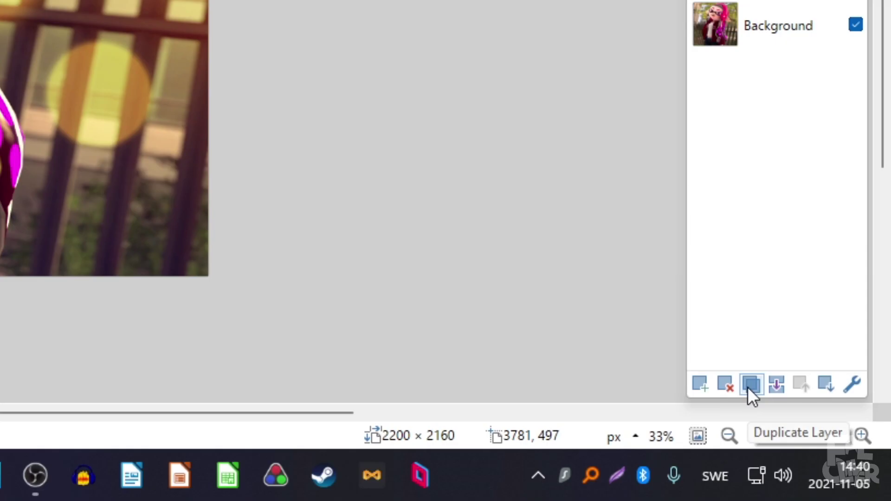
Duplicate Layer 6 and apply a Gaussian Blur with radius 51 to the upper copy.
click(750, 385)
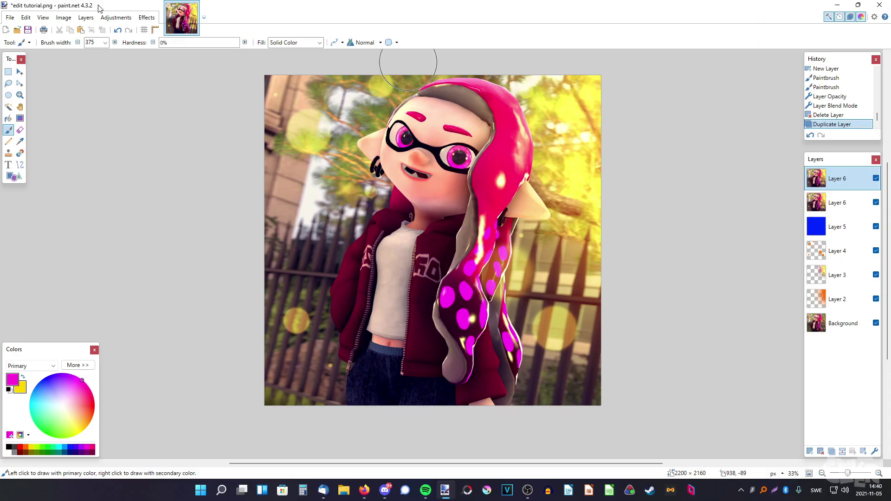
click(64, 18)
click(64, 17)
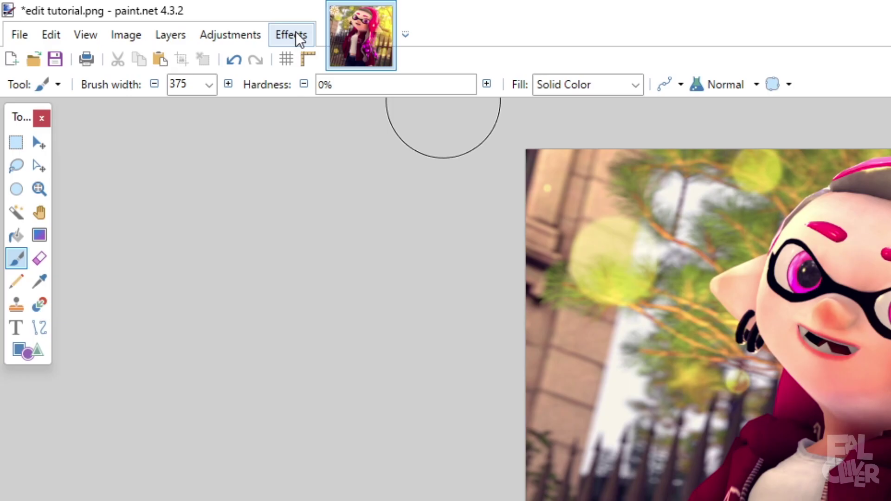
click(146, 17)
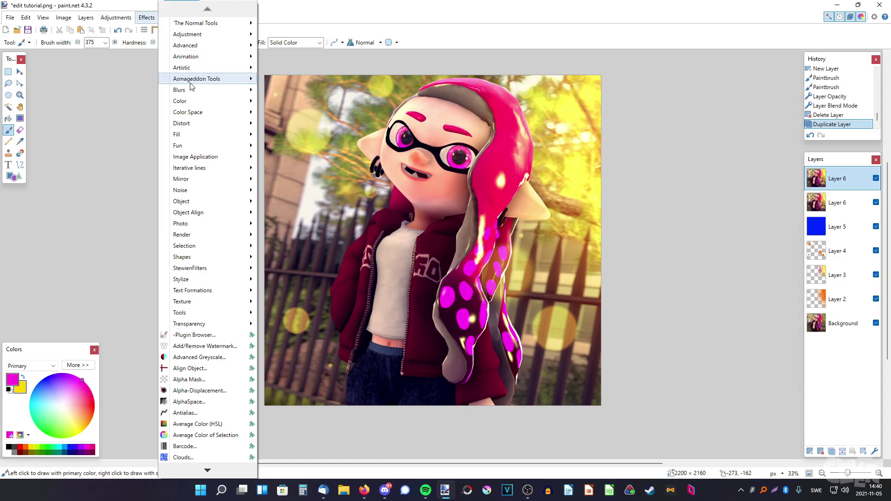
mouse_move(192, 91)
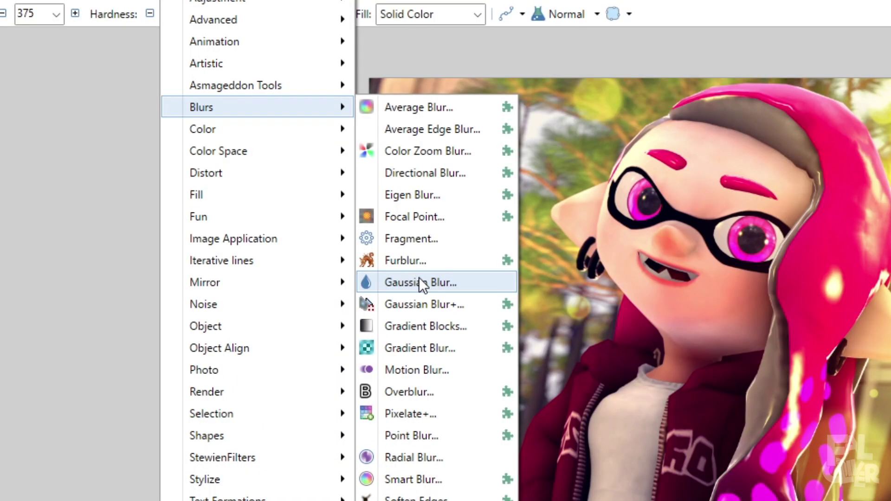
click(418, 277)
drag(95, 187, 117, 186)
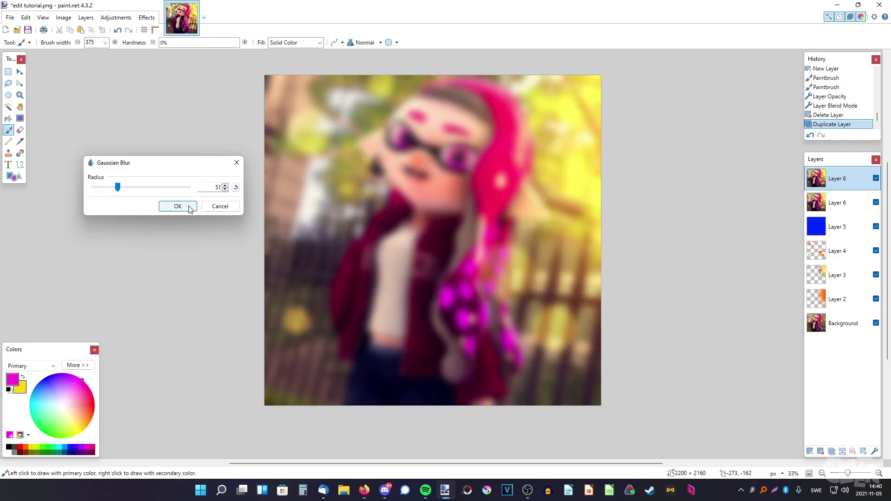
click(178, 206)
Set the blurred copy's blend mode to Screen.
key(F4)
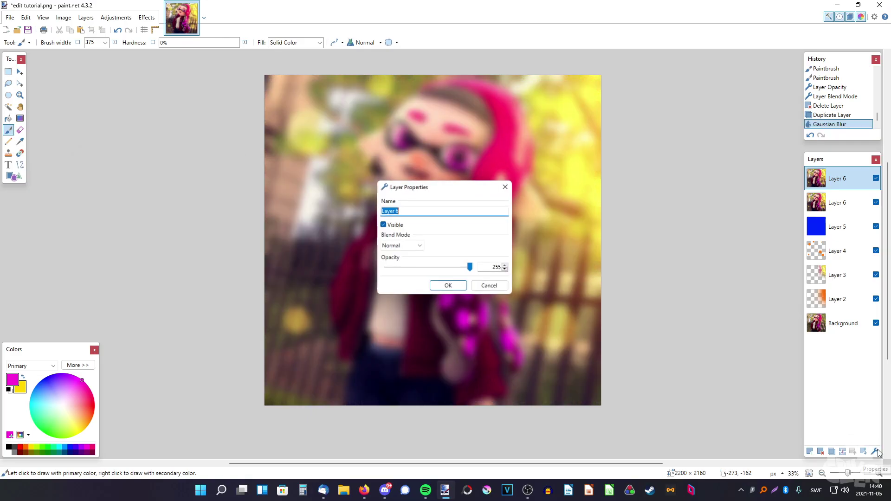
click(406, 246)
click(389, 356)
click(446, 289)
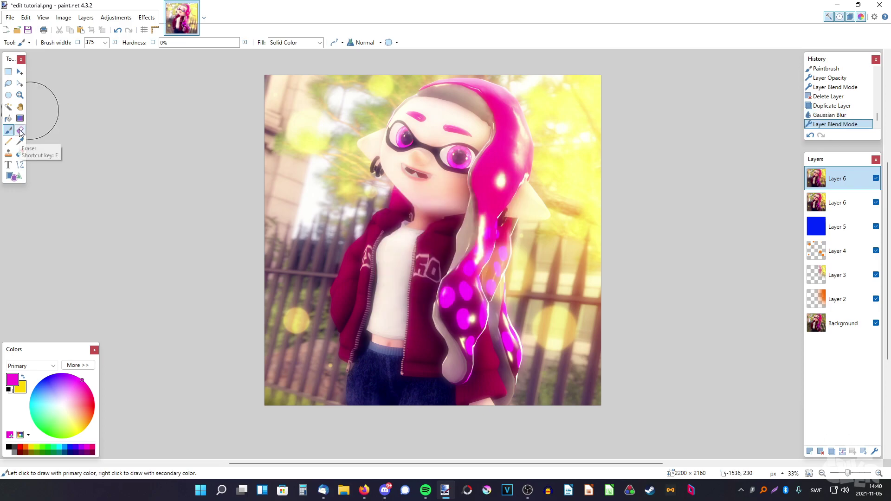
Erase the middle of the blurred layer around the character with a 2000-wide, 0% hardness eraser.
click(20, 130)
scroll(93, 42, down, 20)
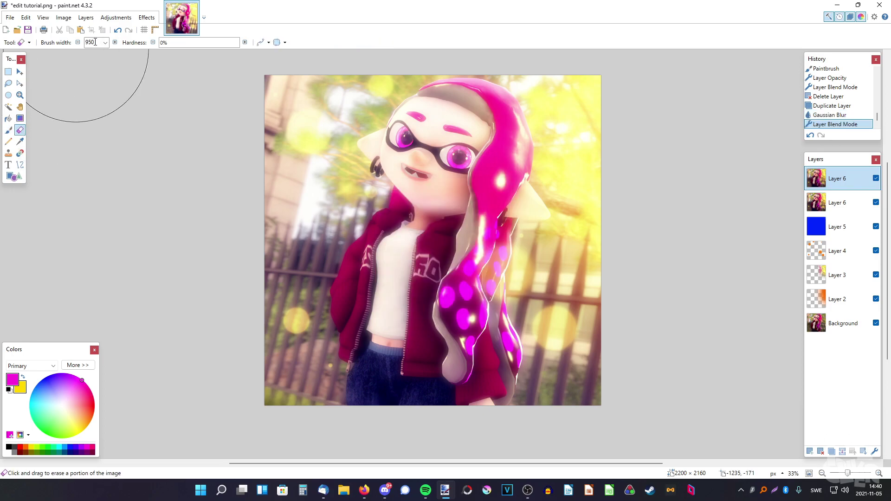
mouse_move(398, 189)
mouse_down()
mouse_move(388, 238)
mouse_move(427, 269)
mouse_move(425, 301)
mouse_move(433, 191)
mouse_move(436, 230)
mouse_up()
click(449, 252)
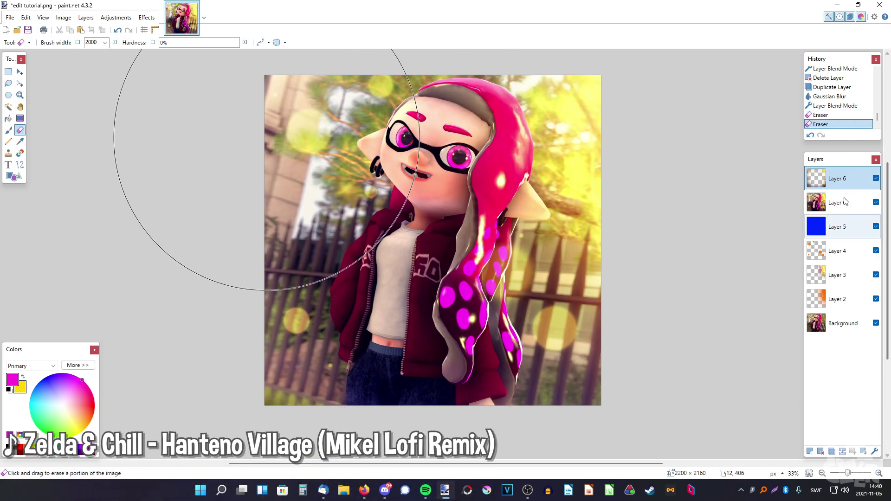
Toggle the blurred layer's visibility to compare the picture with and without the edge glow.
click(875, 178)
click(875, 178)
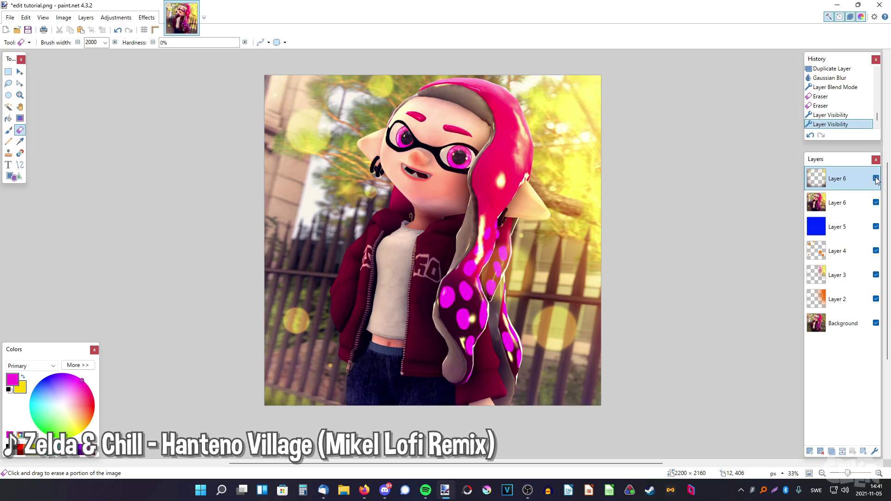
click(875, 178)
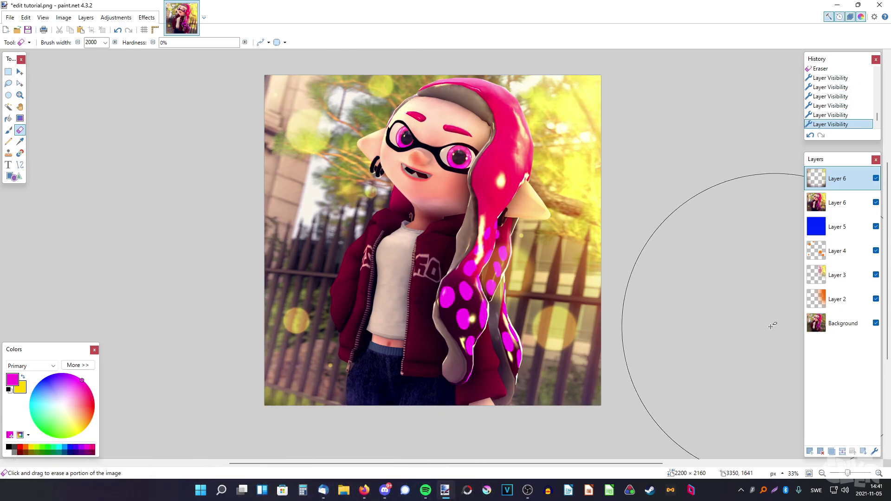
Change the blurred layer's blend mode after trying Overlay, and lower its opacity.
click(874, 451)
drag(416, 187, 121, 148)
click(106, 206)
click(106, 278)
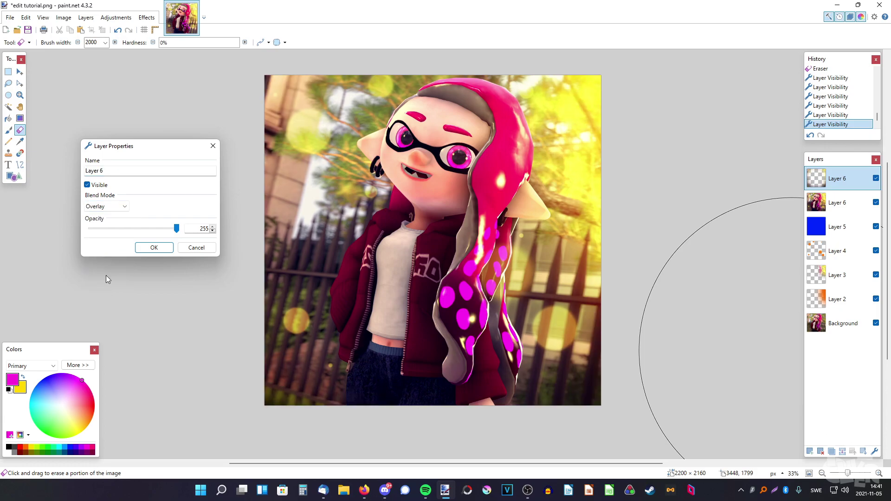
click(99, 205)
click(106, 235)
drag(176, 228, 68, 234)
key(Return)
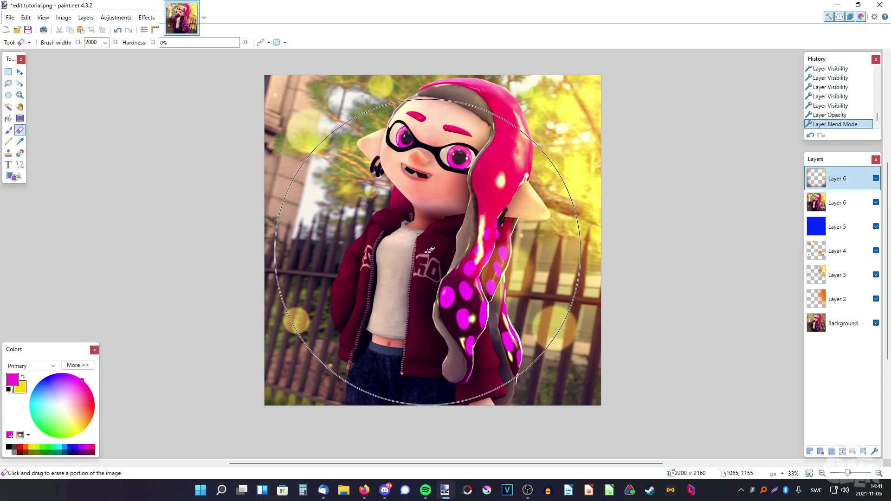
Examine the whole picture at a small scale with the blurred layer hidden and shown.
scroll(420, 240, down, 8)
scroll(420, 240, up, 3)
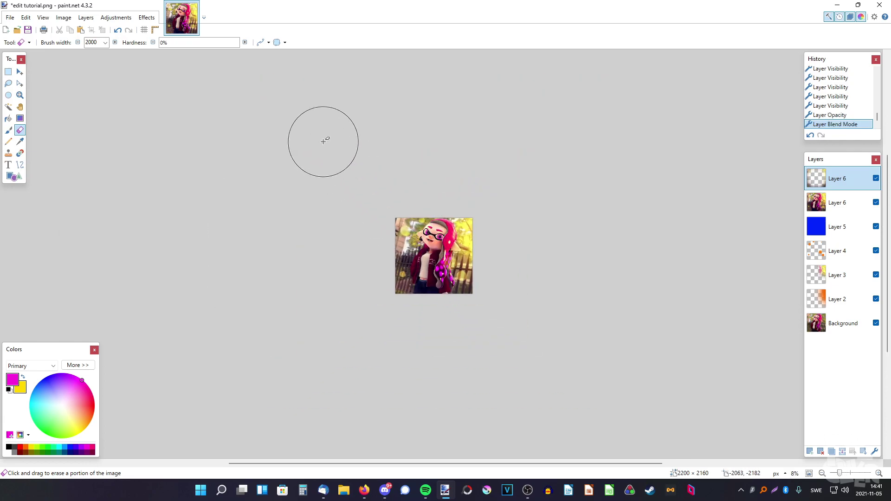
click(876, 178)
click(875, 178)
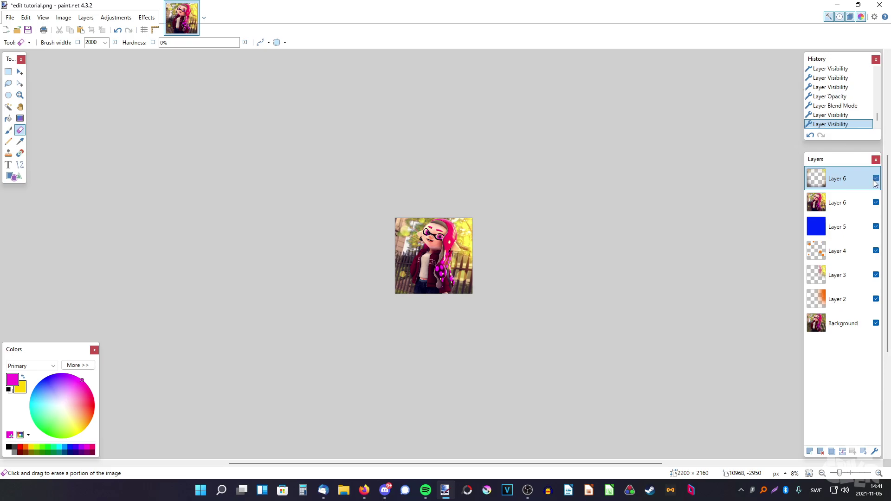
click(809, 474)
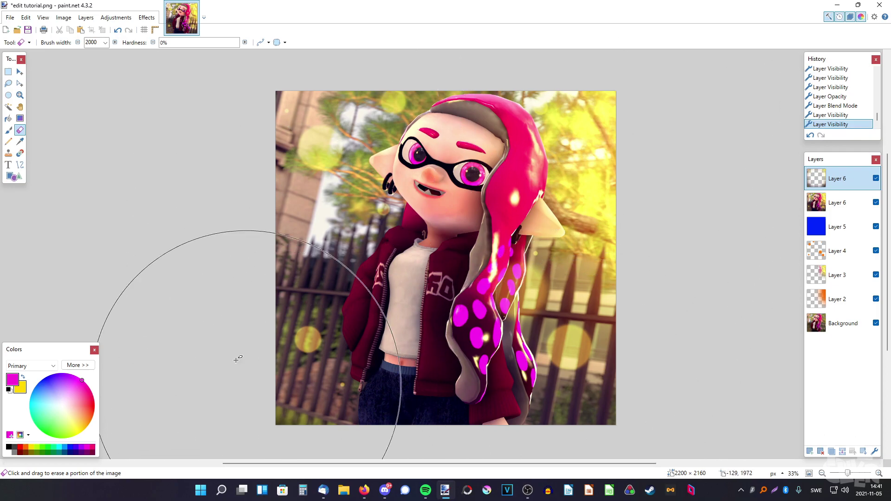
Add a new layer at the top of the stack and fill it with medium gray using the Paint Bucket.
click(8, 71)
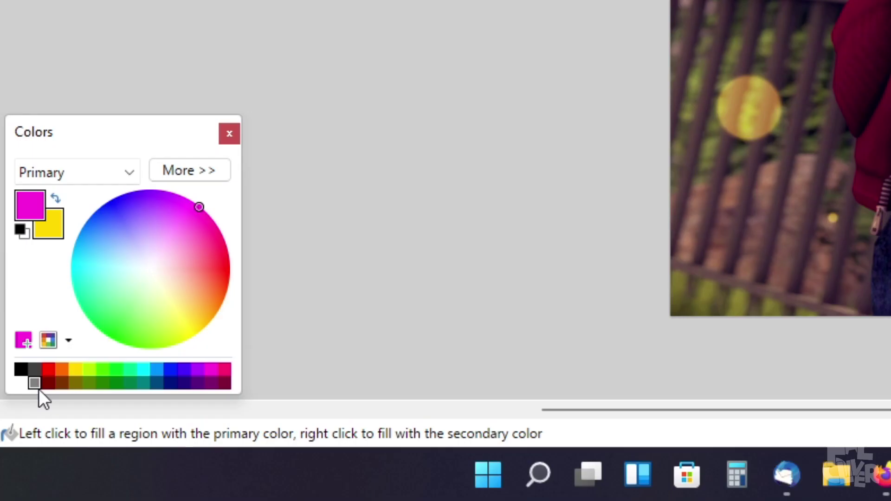
click(37, 388)
click(282, 187)
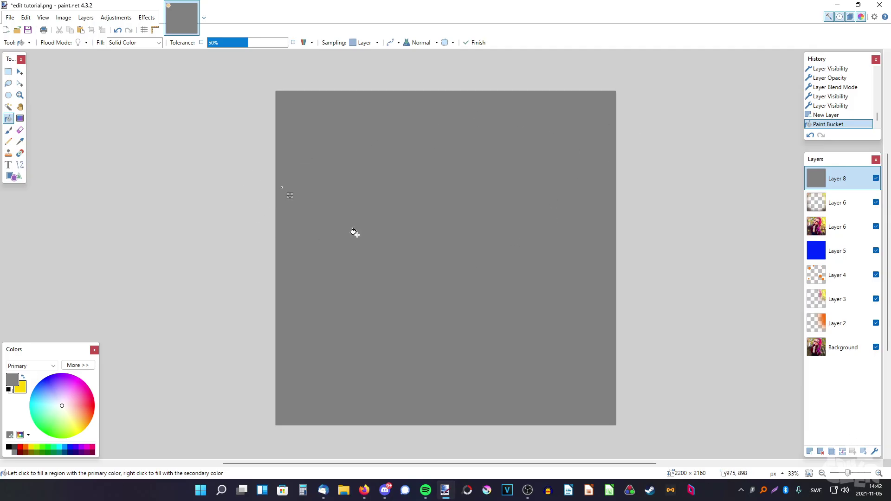
Add monochrome noise to the gray top layer with intensity 100, color saturation 0 and coverage 100.
click(146, 18)
mouse_move(251, 204)
click(280, 202)
drag(201, 214, 93, 214)
drag(236, 190, 427, 175)
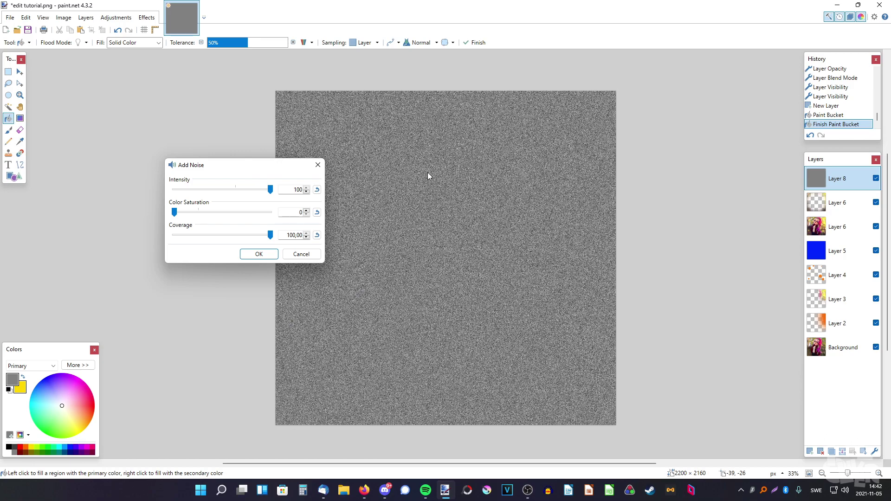
click(259, 254)
Set the noise layer's blend mode to Overlay and its opacity to 12.
click(873, 451)
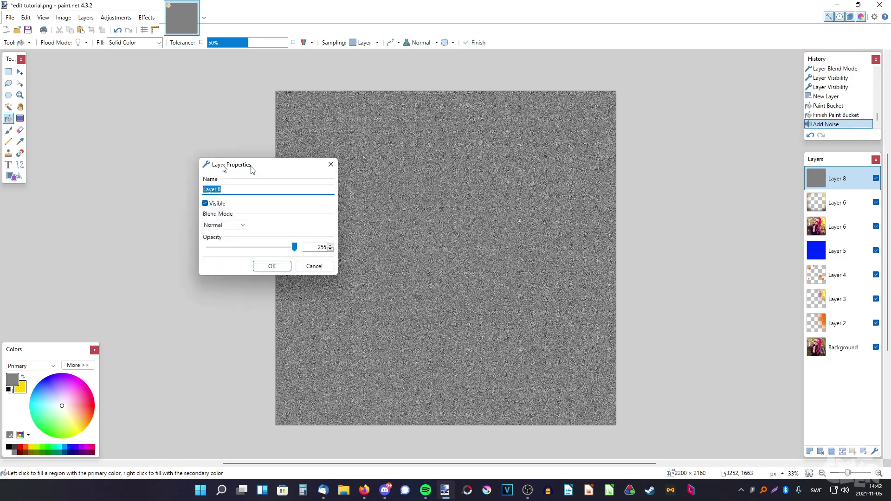
click(111, 211)
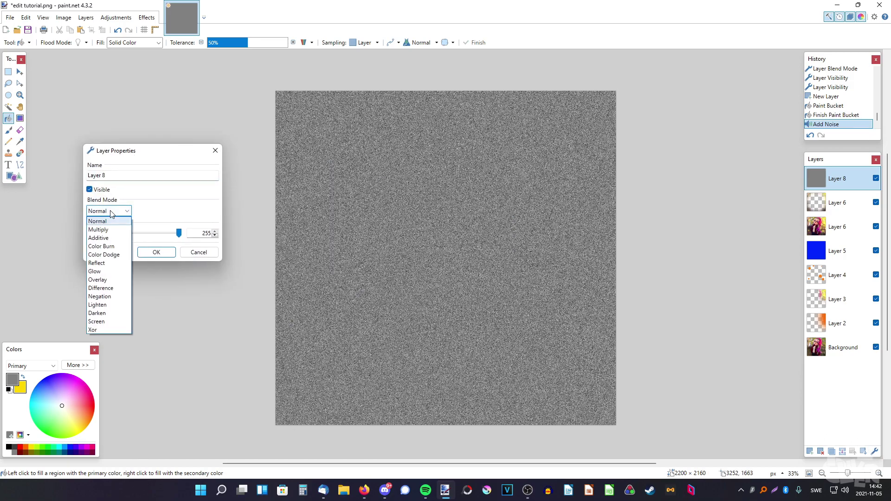
click(113, 278)
drag(179, 233, 96, 235)
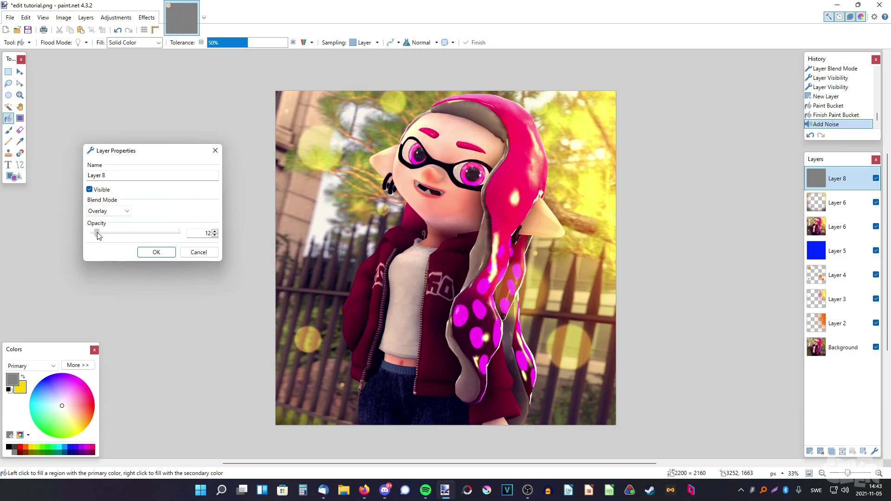
click(149, 252)
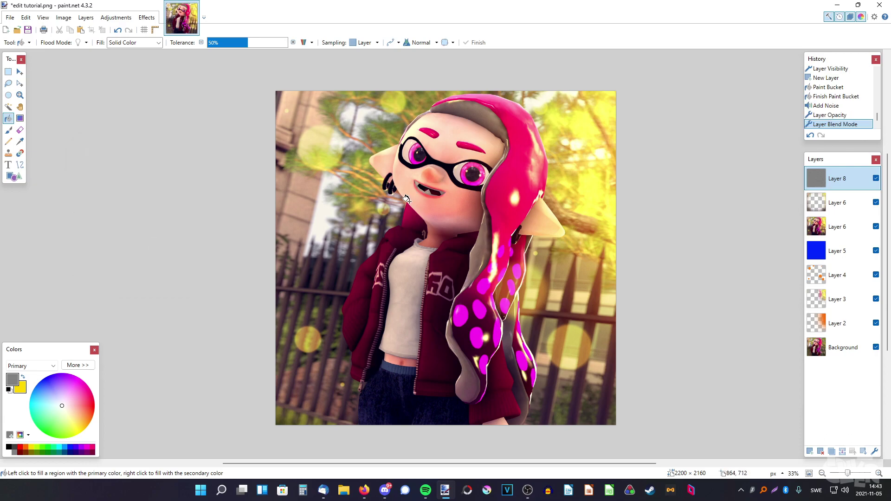
Fine-tune the noise layer's opacity against the face and jacket details, trying 6 and settling on 10.
scroll(404, 199, up, 5)
click(874, 452)
drag(390, 268, 387, 269)
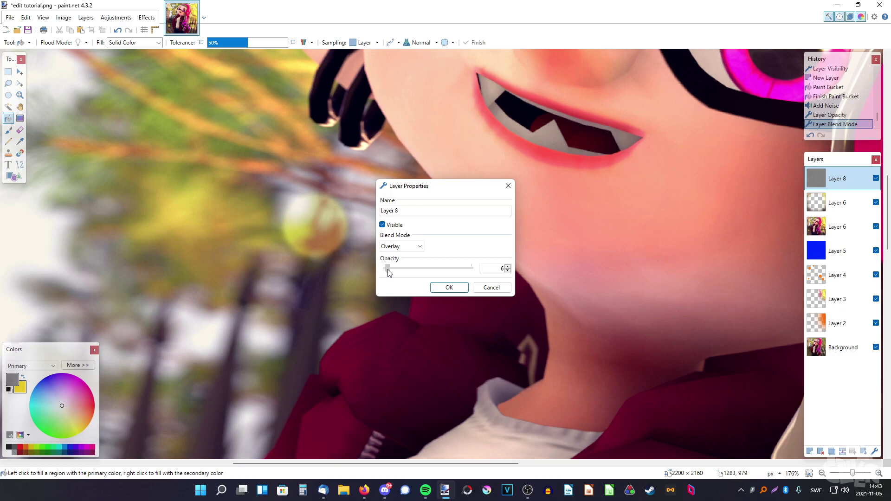
click(449, 287)
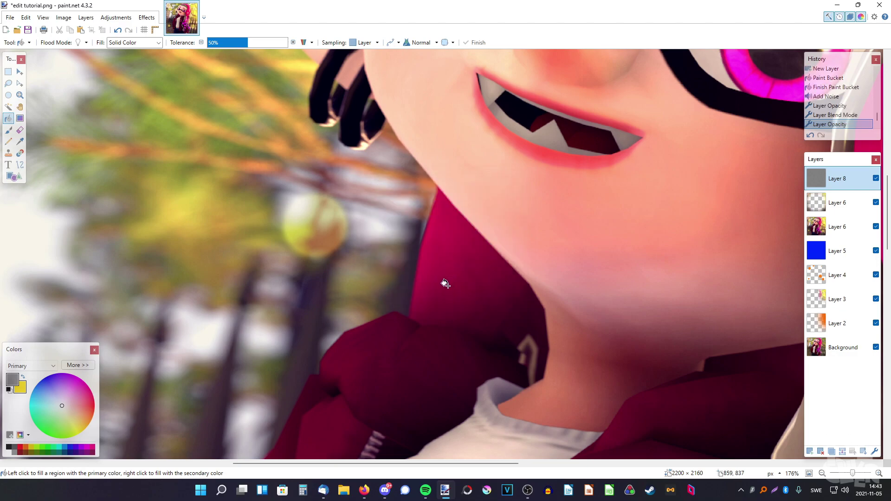
scroll(443, 283, up, 3)
scroll(398, 280, down, 2)
scroll(376, 278, down, 2)
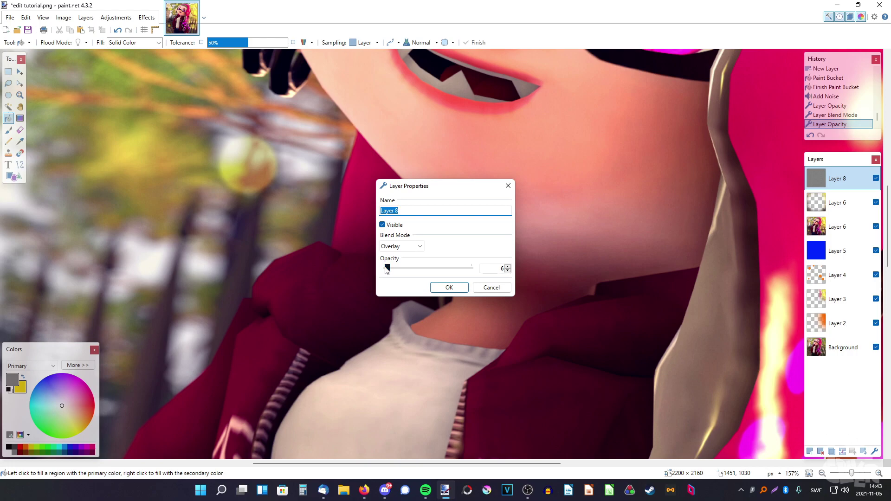
drag(386, 267, 388, 267)
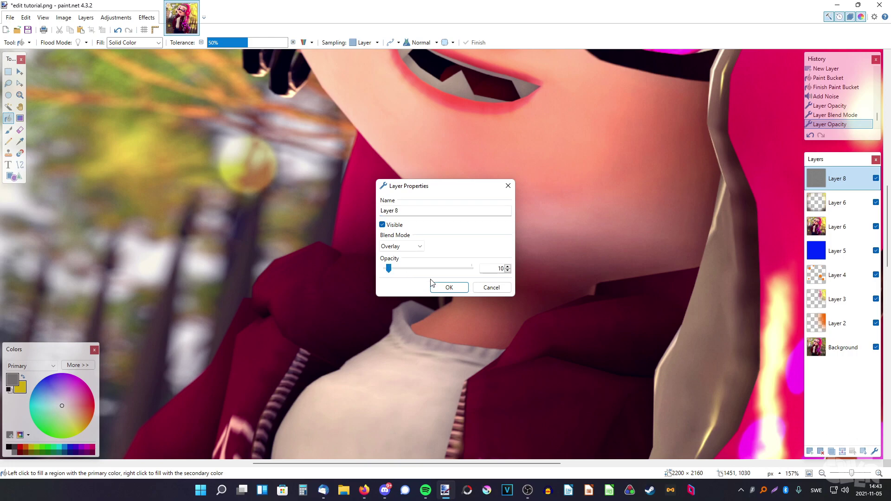
click(431, 284)
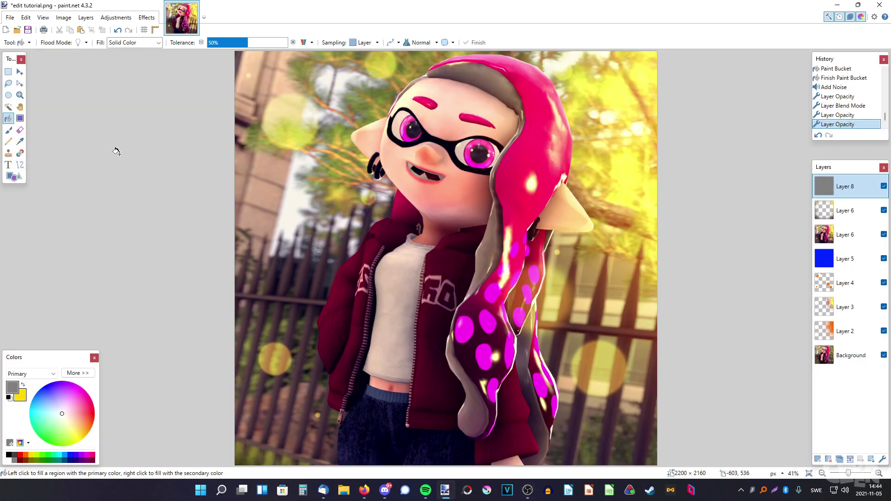
Flip the whole image horizontally to check the composition, compare it with the original orientation, and undo the flip.
click(822, 474)
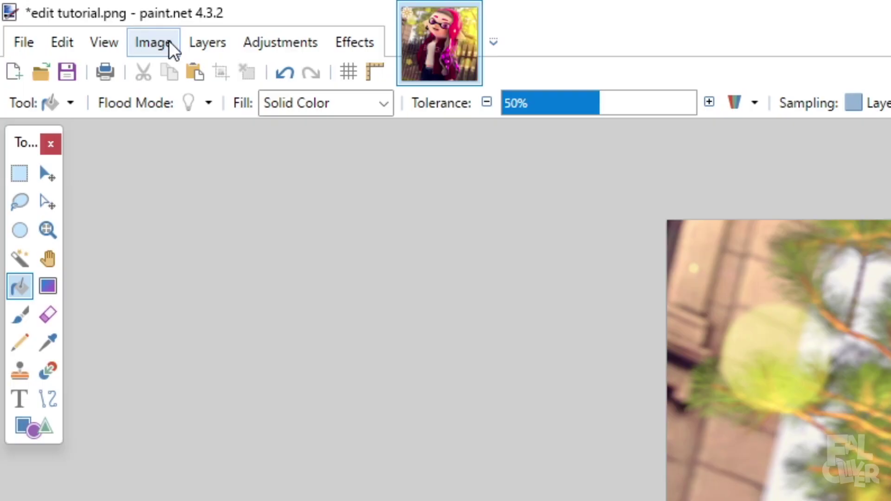
click(68, 17)
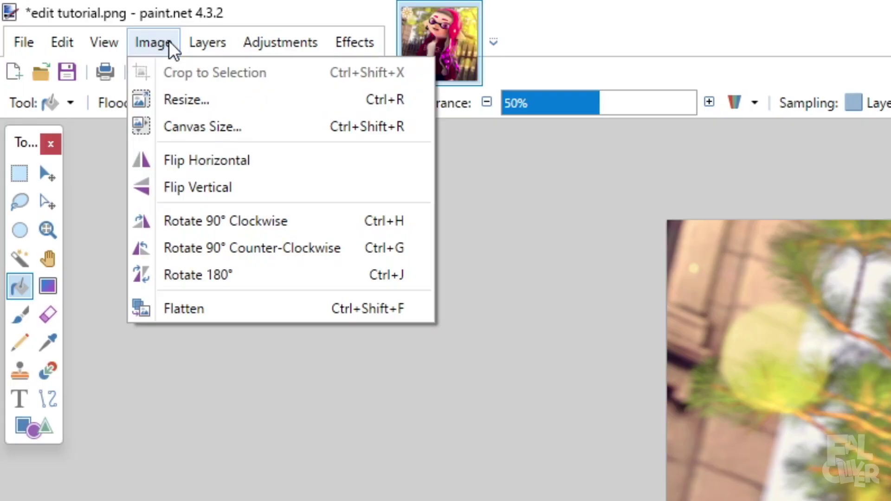
click(231, 162)
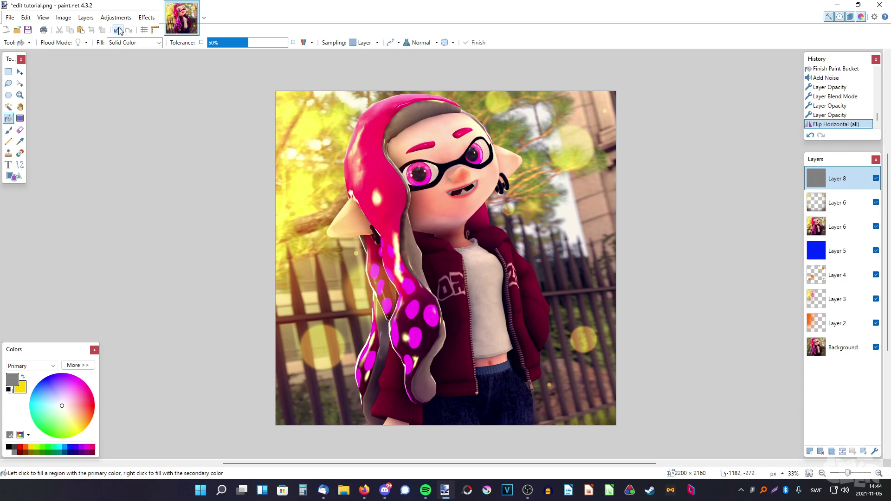
click(119, 30)
click(128, 30)
key(ctrl+z)
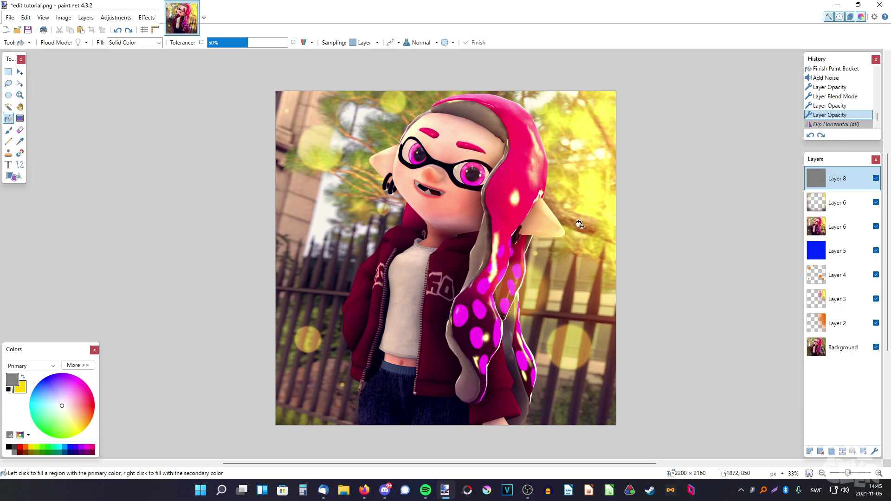
On a new top layer, write the artist's handle in white Arial text beside the character's jacket.
click(811, 451)
click(9, 164)
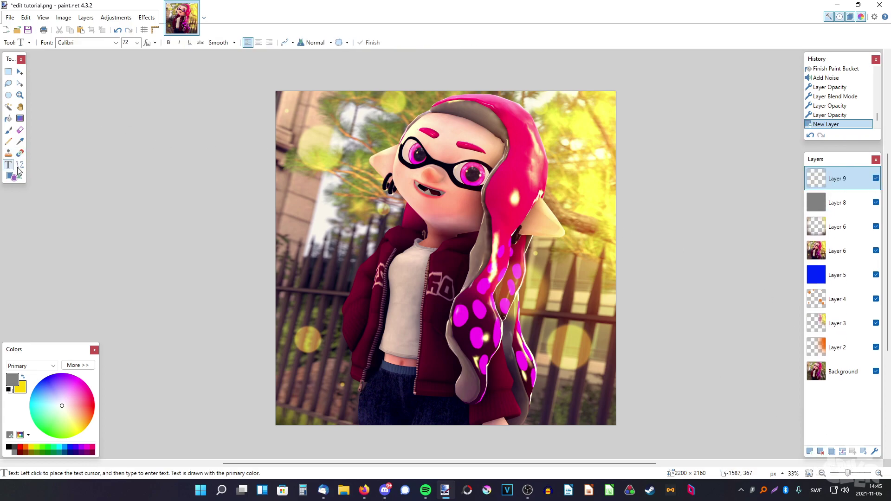
click(8, 452)
click(115, 42)
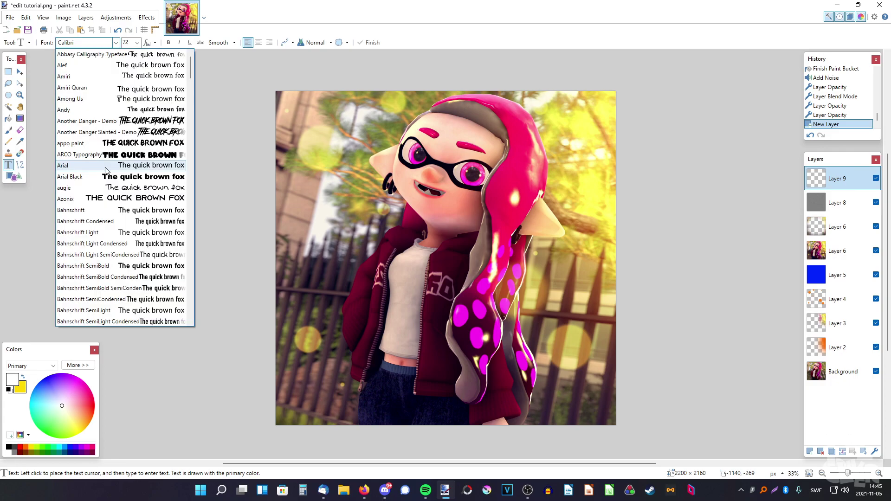
click(106, 166)
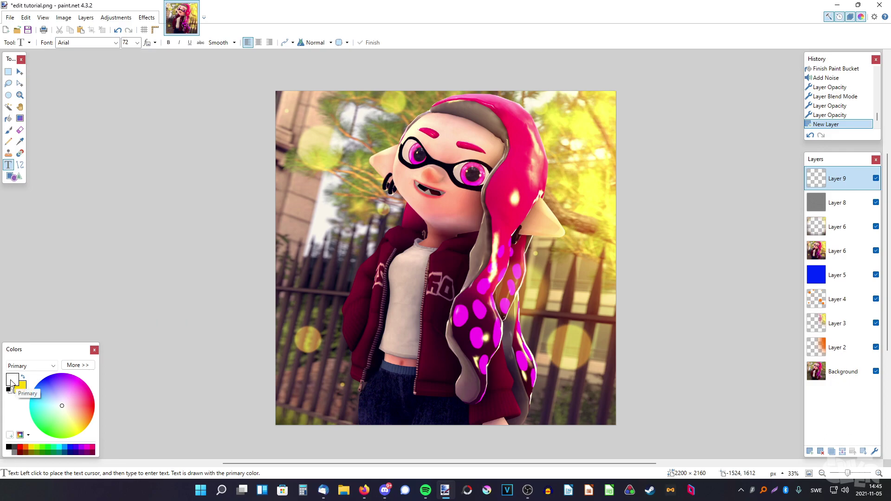
click(116, 42)
click(116, 43)
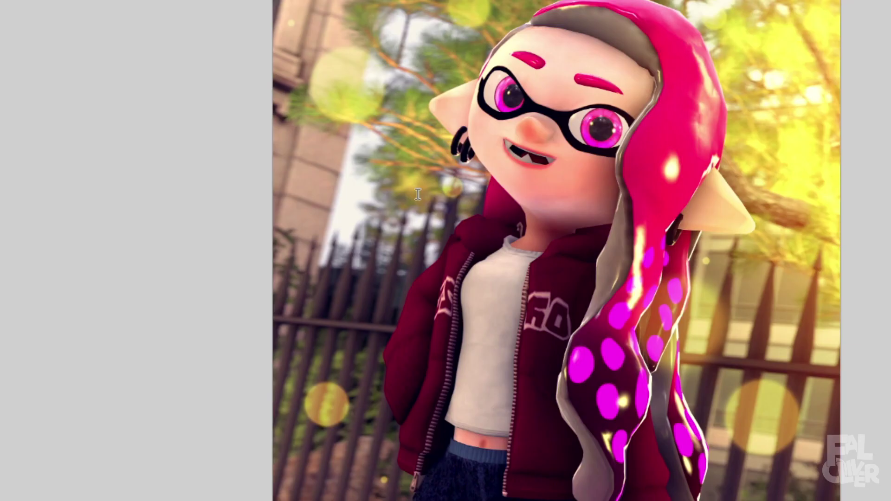
click(296, 222)
text(@Faloliver1)
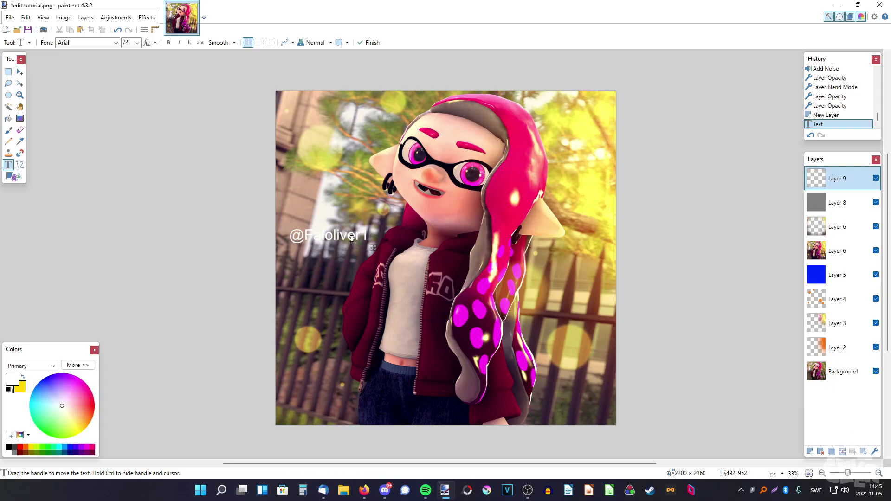
Enclose the handle text in a rectangular selection and move it across the picture to the lower-left corner.
scroll(352, 238, up, 5)
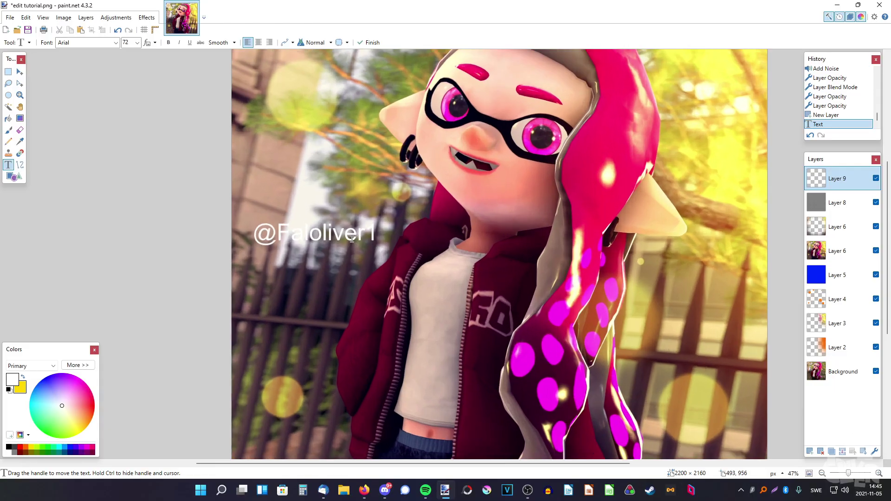
click(10, 71)
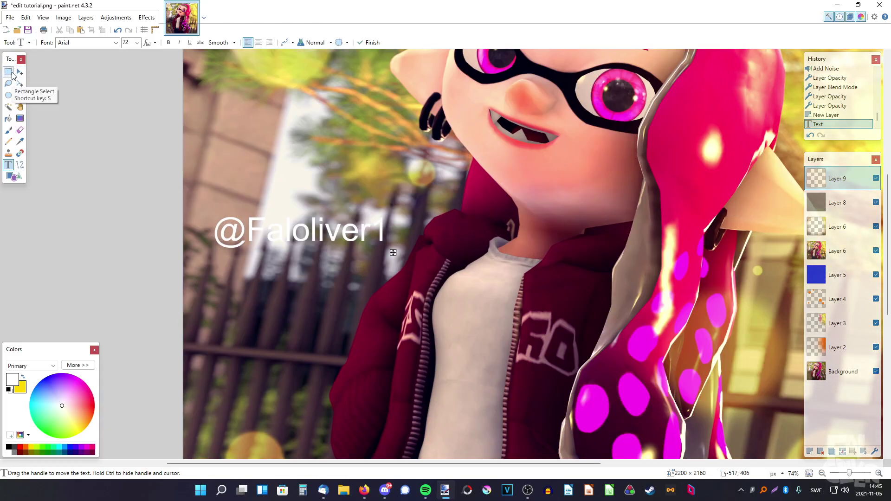
drag(210, 256, 404, 207)
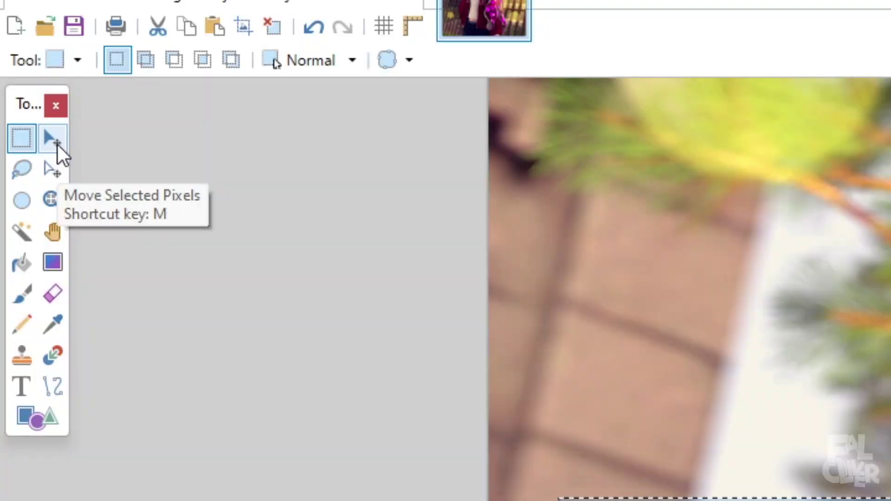
click(57, 143)
drag(251, 232, 422, 240)
scroll(421, 240, right, 3)
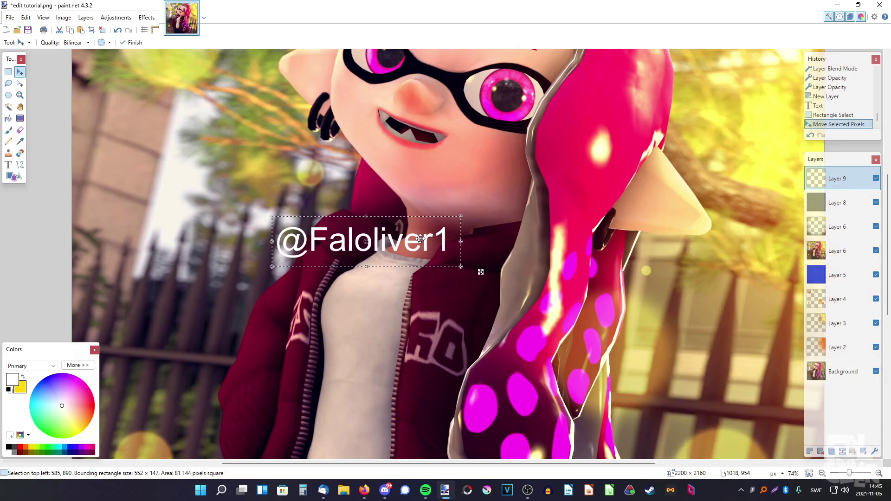
drag(386, 238, 354, 242)
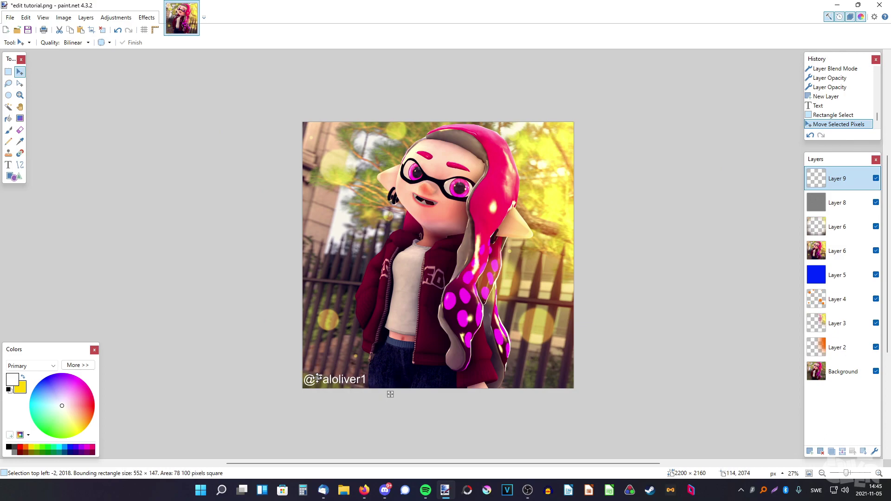
Shrink and rotate the handle text and place it along the edge of the character's jaw.
scroll(394, 205, up, 3)
scroll(353, 242, up, 2)
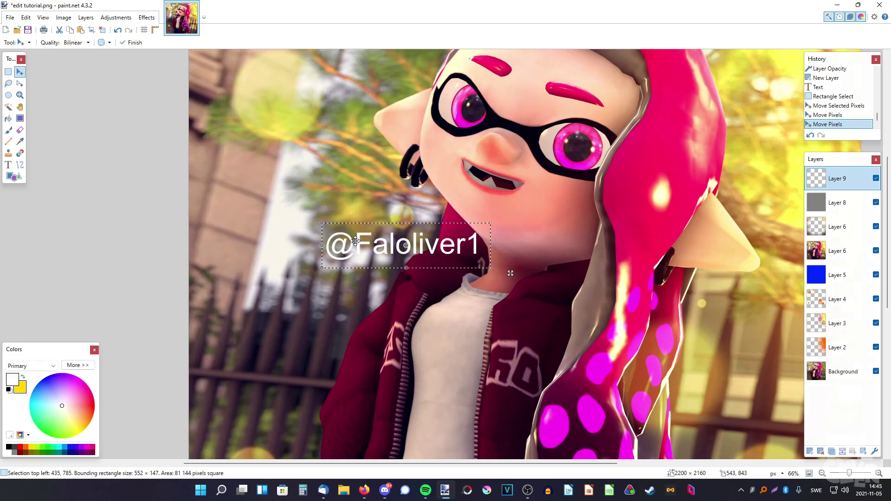
scroll(325, 211, up, 2)
drag(227, 227, 264, 157)
drag(256, 185, 351, 263)
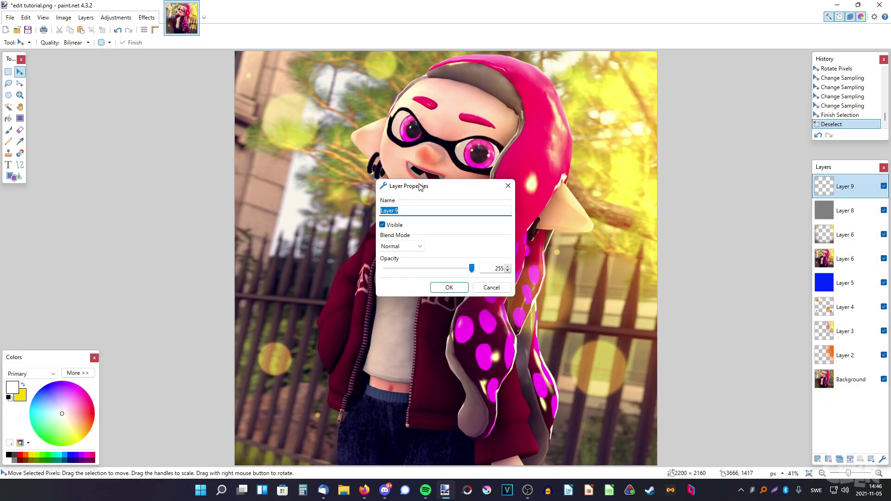
Lower the opacity of the text layer so the handle becomes a subtle watermark.
drag(420, 187, 223, 165)
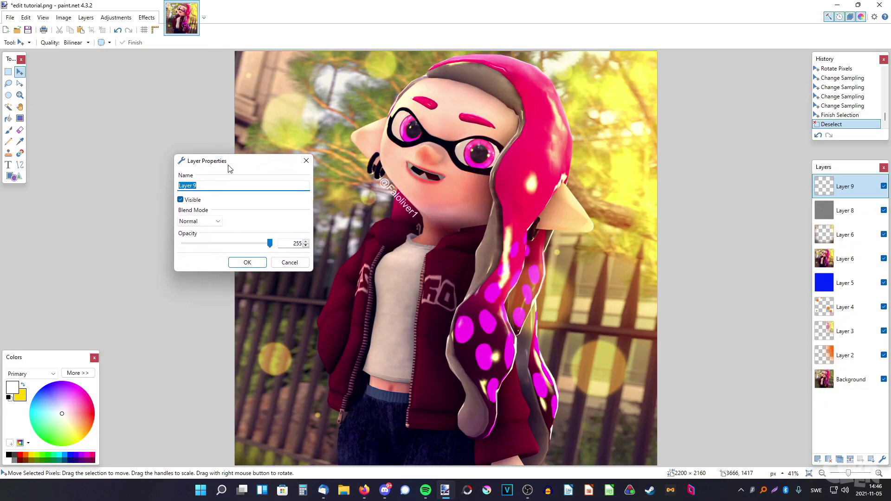
drag(270, 244, 237, 244)
drag(237, 245, 220, 245)
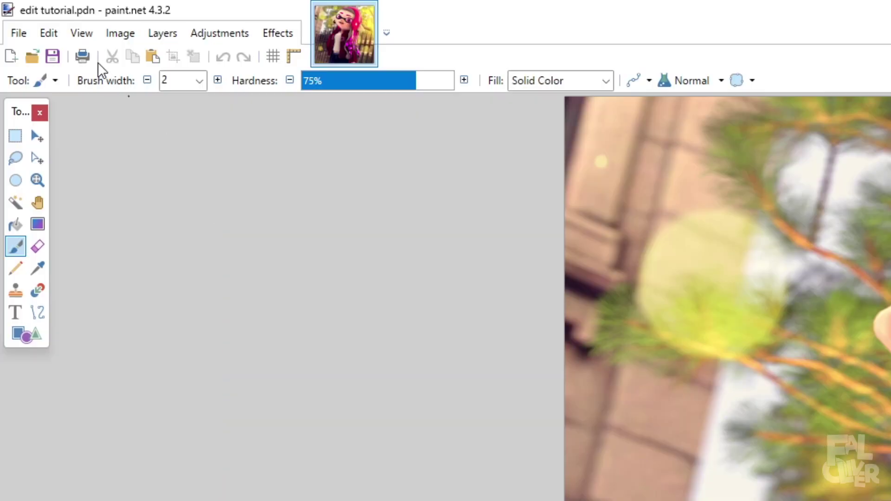
Begin saving a copy of the edit tutorial project and review the available file formats.
click(11, 16)
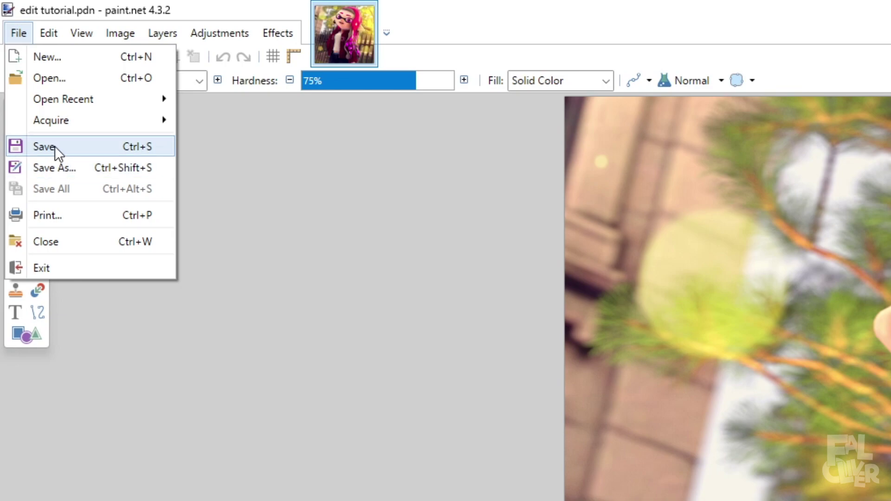
click(68, 169)
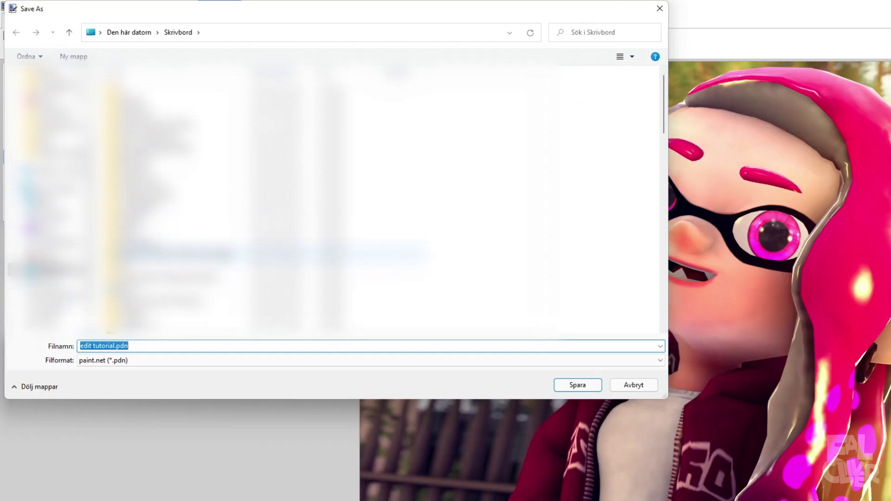
click(145, 346)
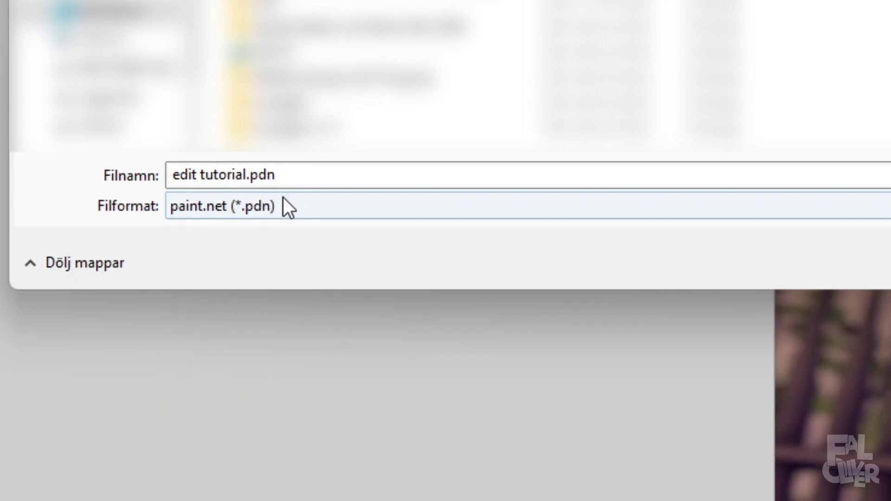
click(284, 200)
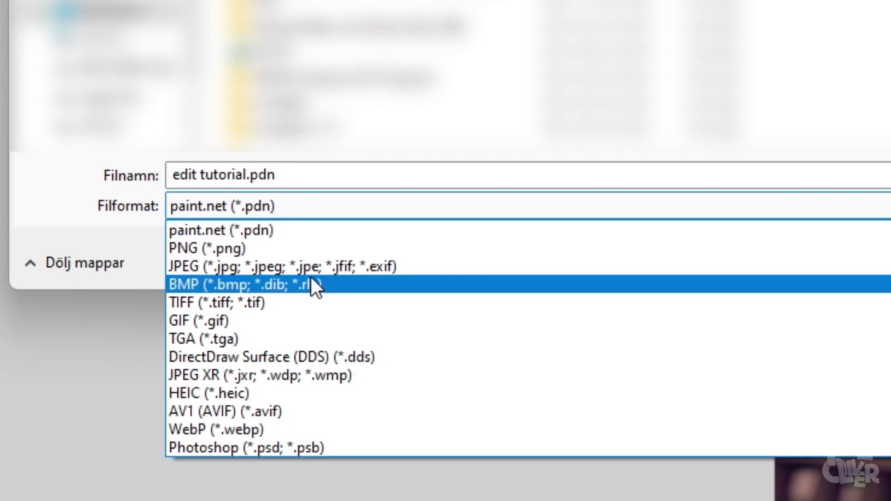
click(298, 210)
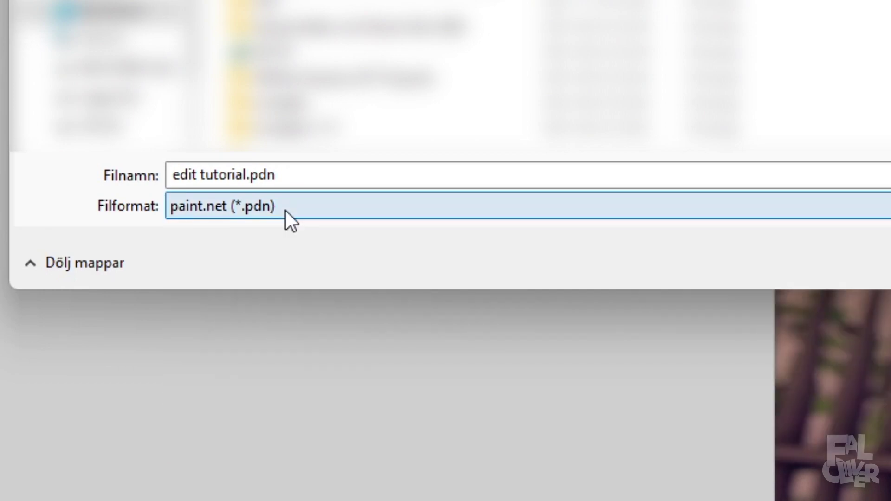
drag(284, 179, 165, 185)
Save the picture in PNG format under the name boi with auto-detected bit depth.
click(263, 204)
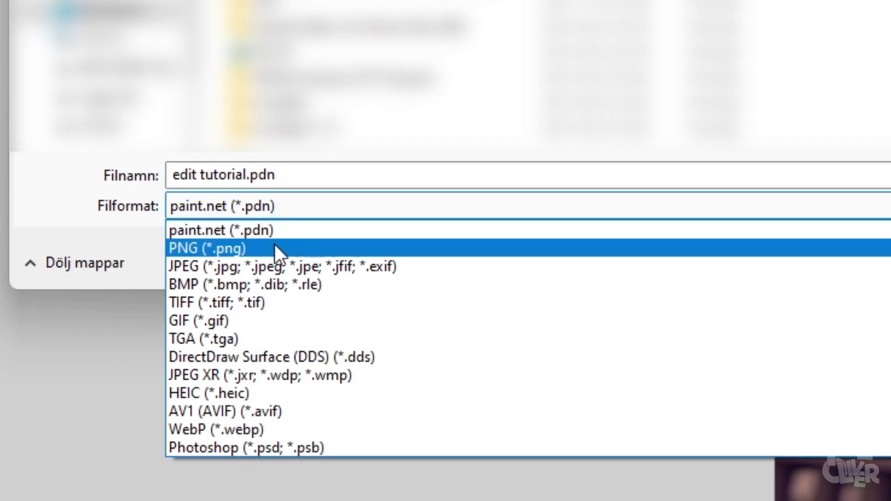
click(290, 248)
click(290, 203)
click(301, 229)
click(306, 210)
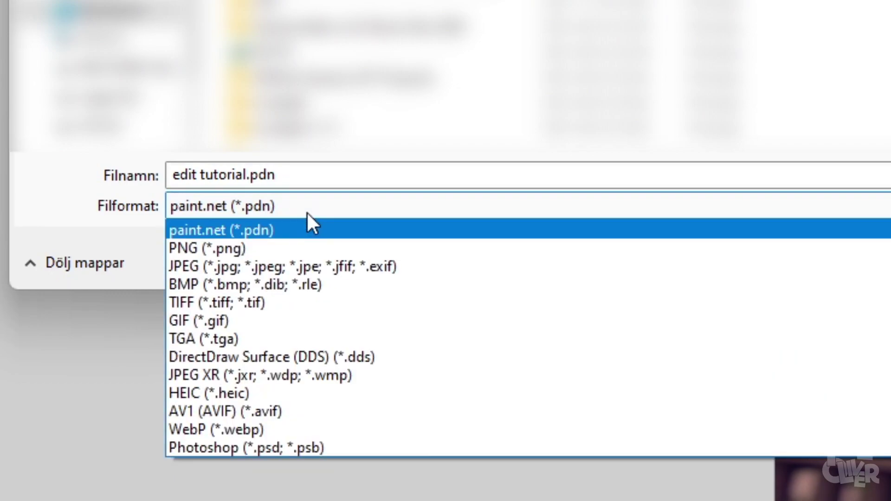
click(311, 250)
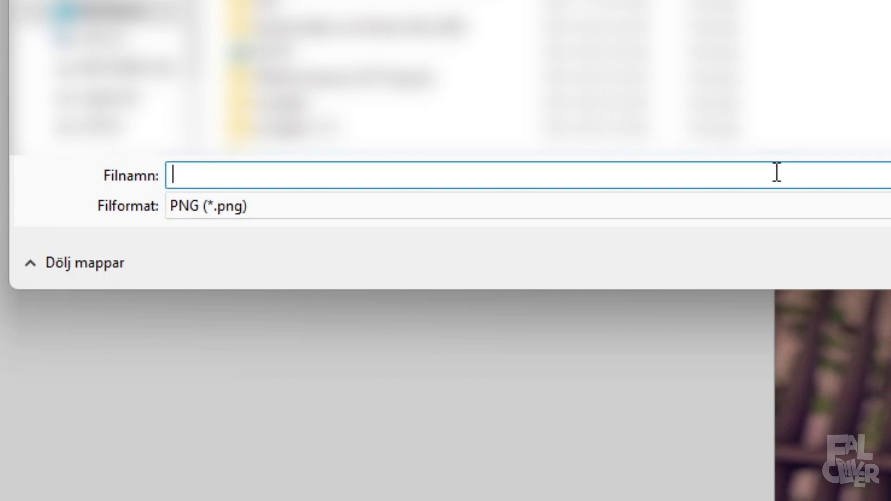
text(boi)
key(Return)
click(477, 354)
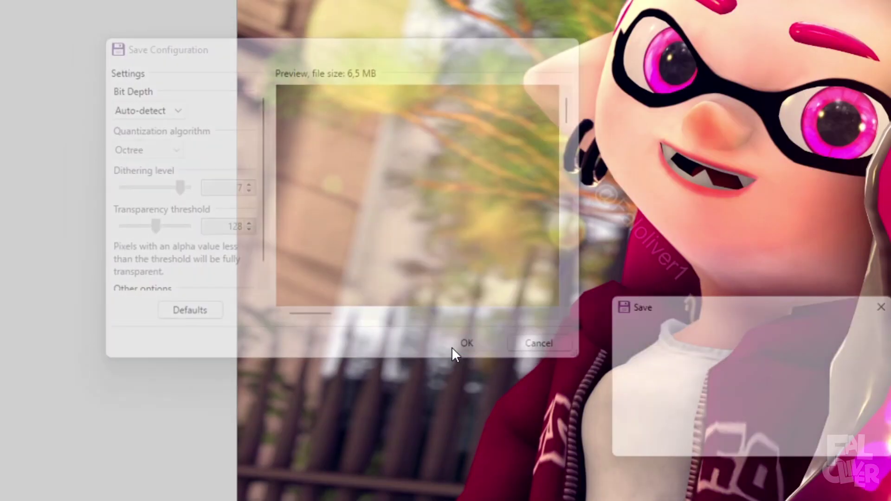